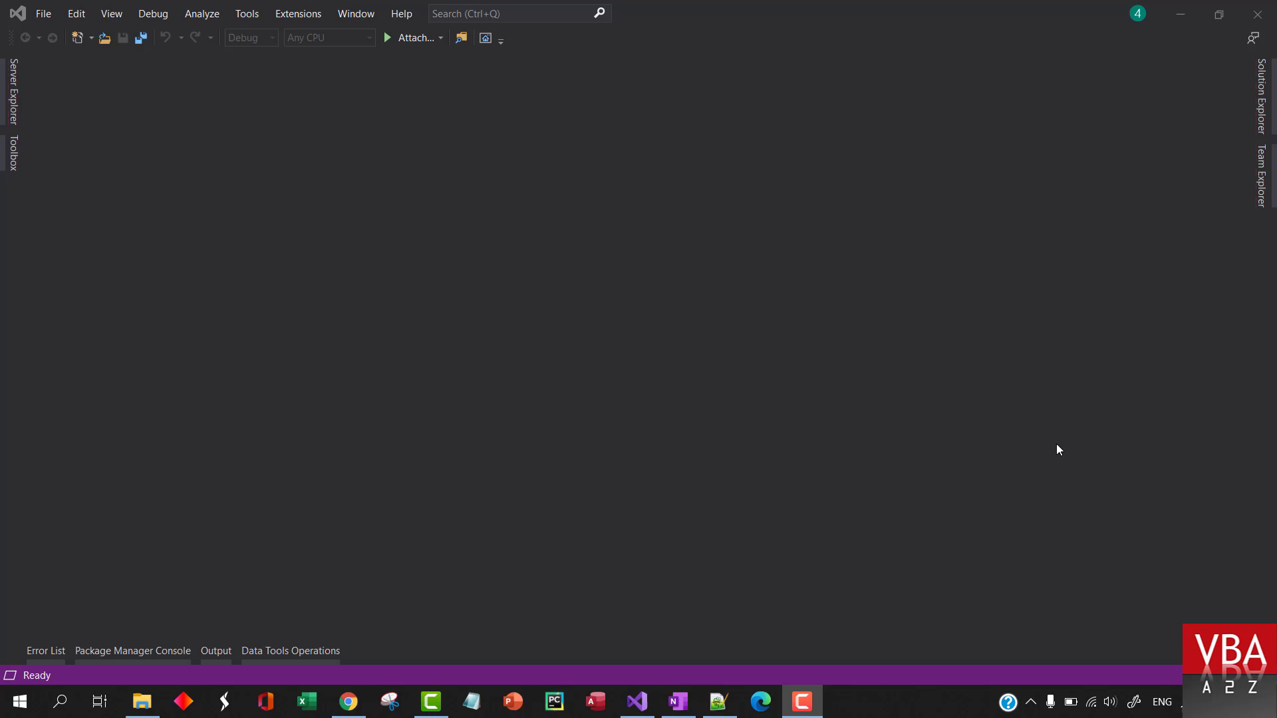
Step: Start a new Visual Studio project, search the templates for EXCEL and pick Excel VSTO Workbook
{"action": "left_click", "coordinate": [608, 442]}
{"action": "key", "text": "ctrl+shift+n"}
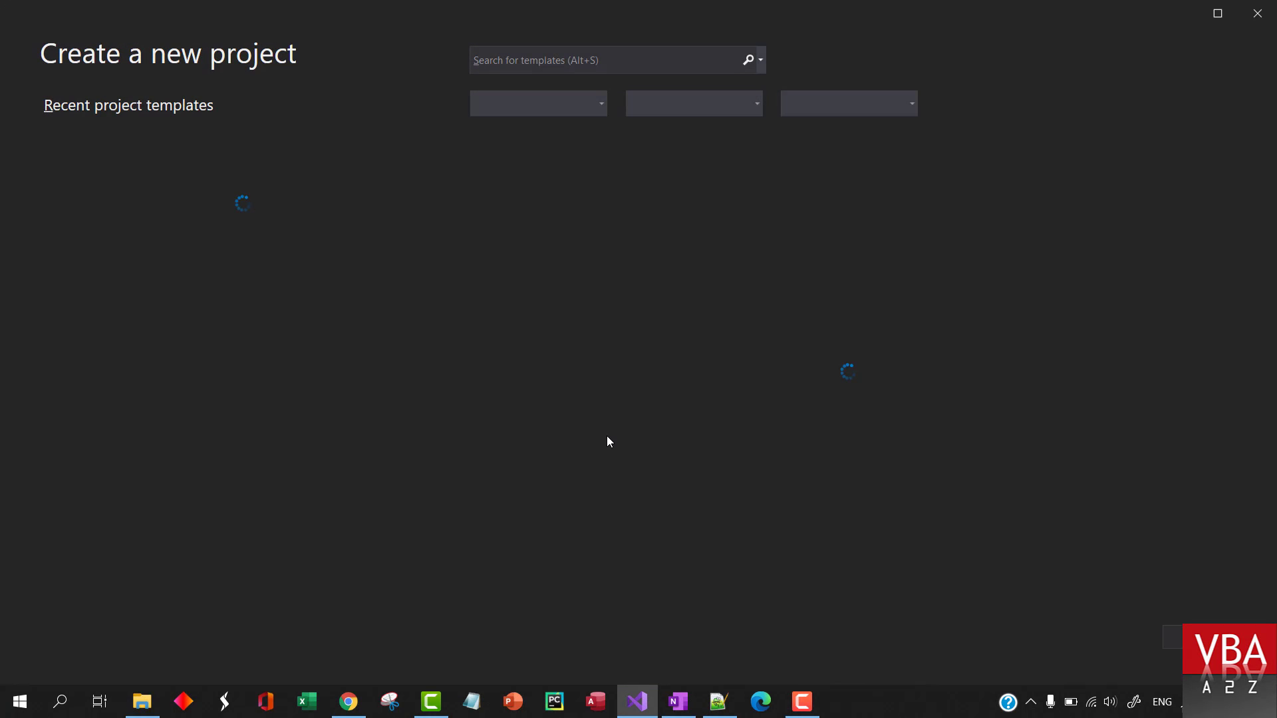
{"action": "left_click", "coordinate": [530, 63]}
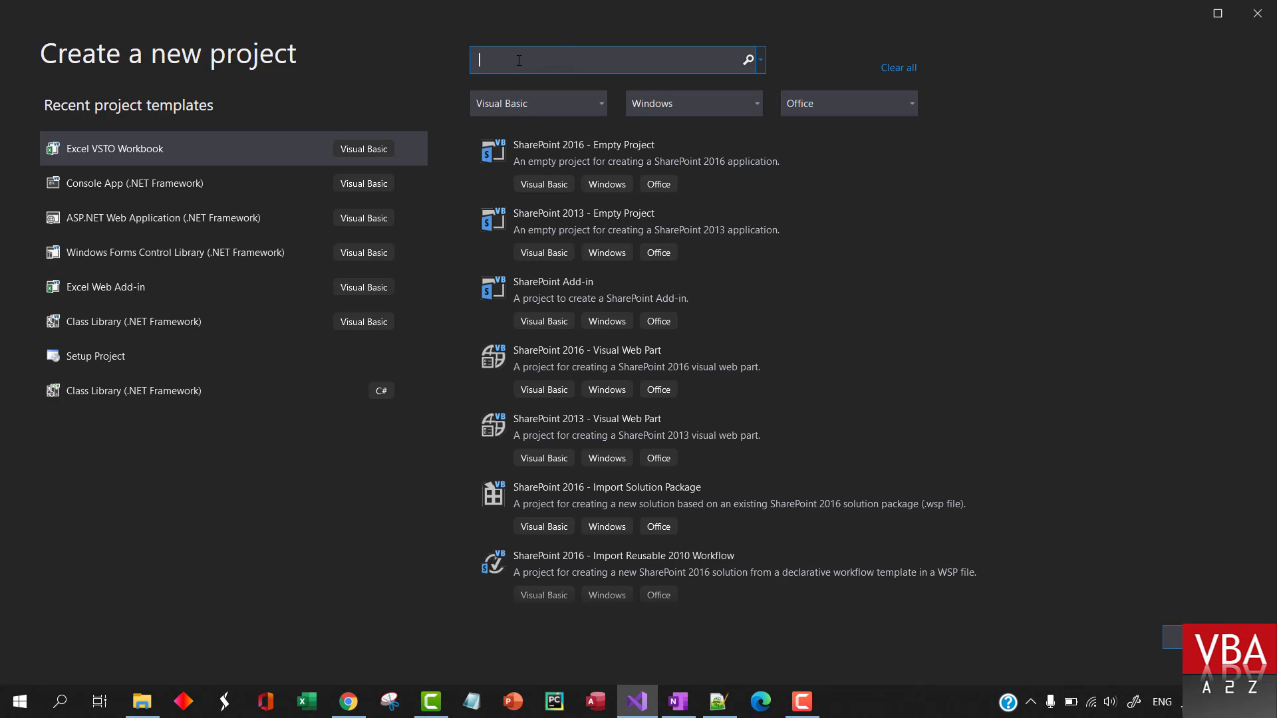
{"action": "type", "text": "EXCEL"}
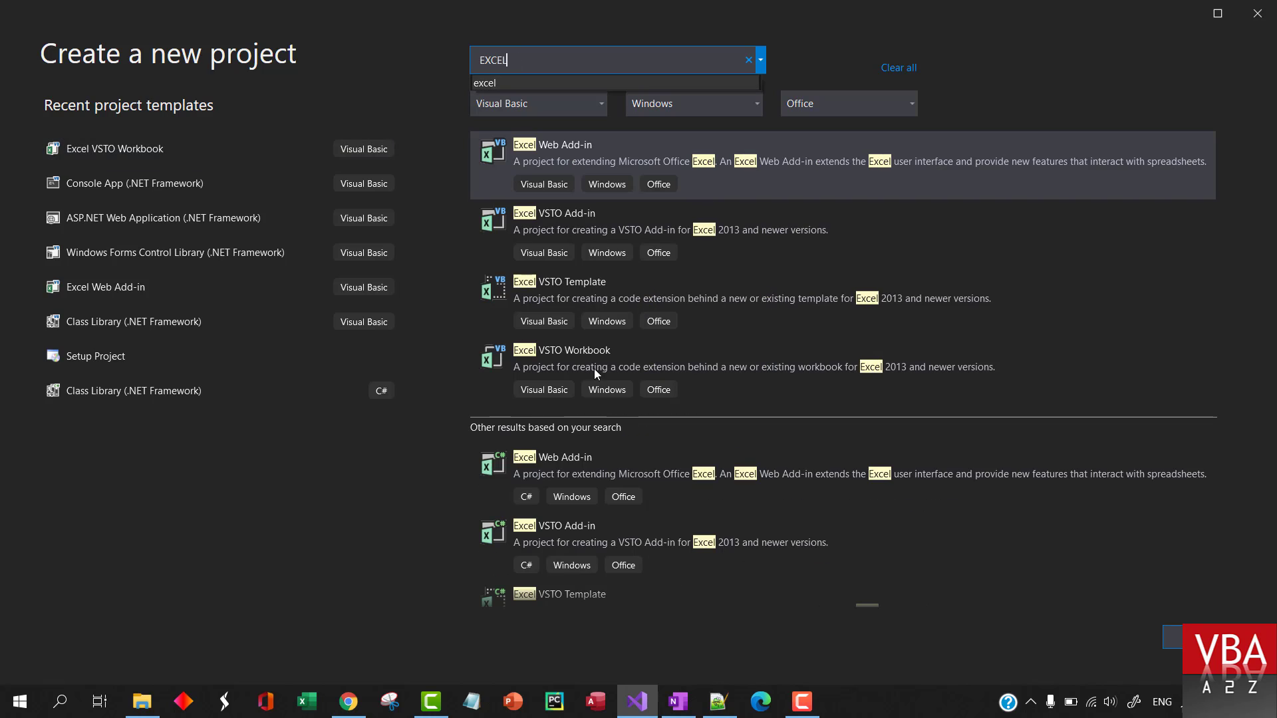
{"action": "left_click", "coordinate": [585, 373]}
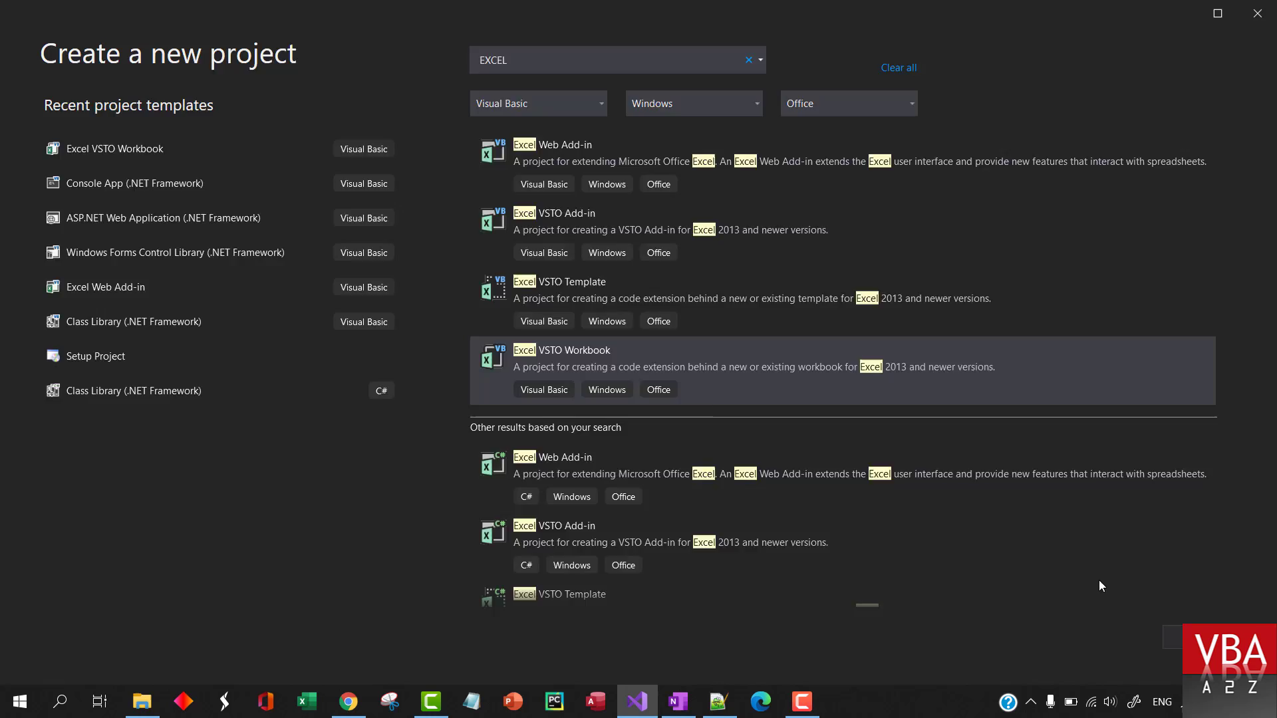
Step: Name the project WorkingWithDB, target .NET Framework 4.7.2, and create it with a new workbook
{"action": "double_click", "coordinate": [647, 370]}
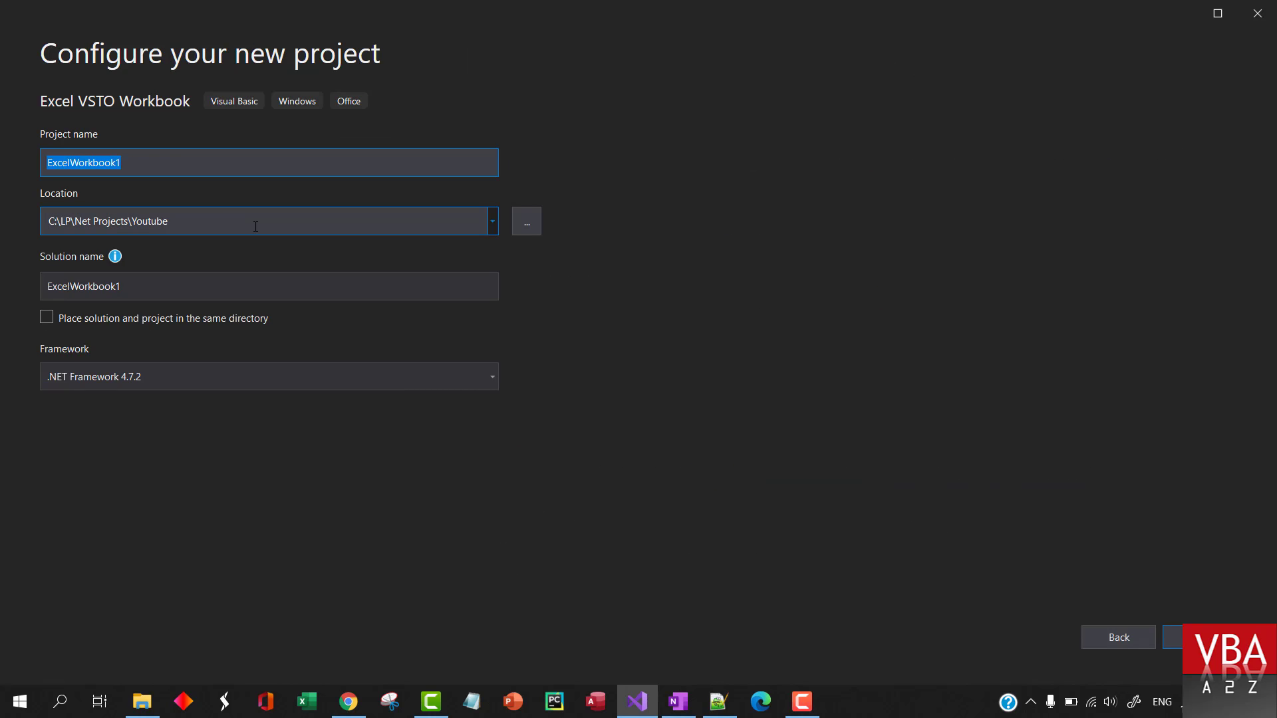
{"action": "type", "text": "Working"}
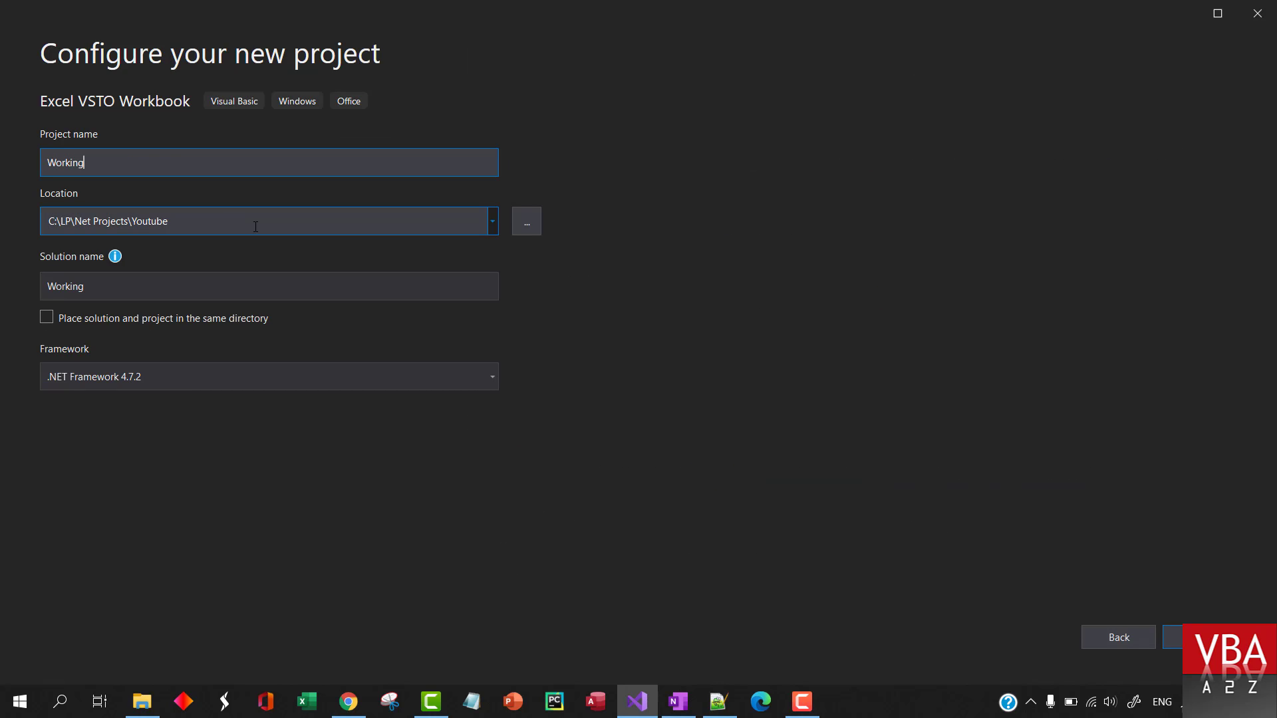
{"action": "type", "text": "WithDV"}
{"action": "type", "text": "B"}
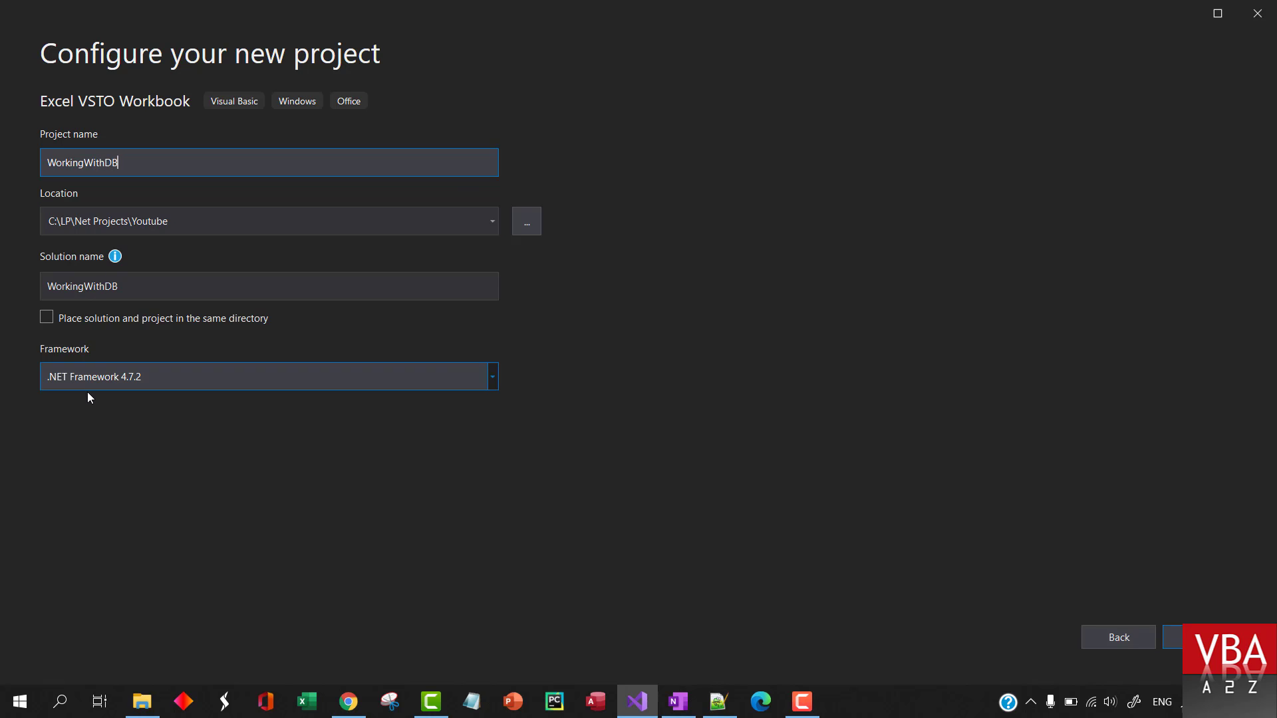
{"action": "left_click", "coordinate": [385, 380]}
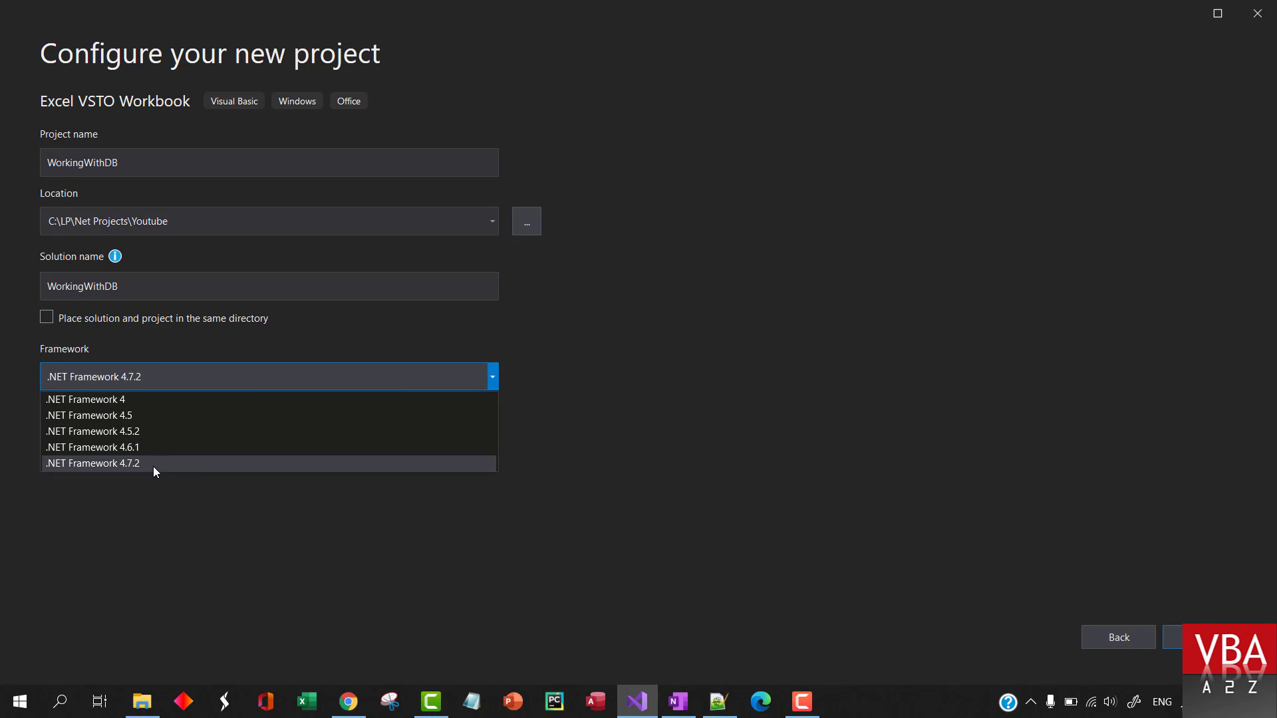
{"action": "left_click", "coordinate": [117, 462]}
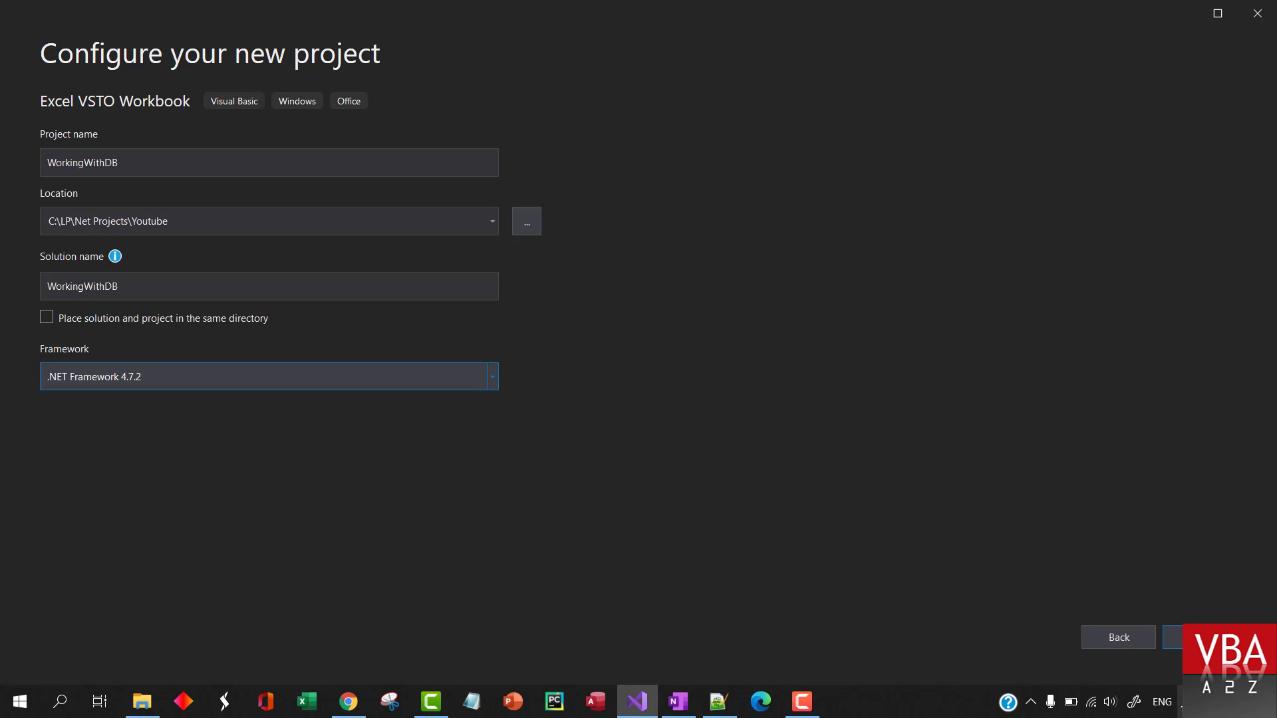
{"action": "left_click", "coordinate": [1196, 637]}
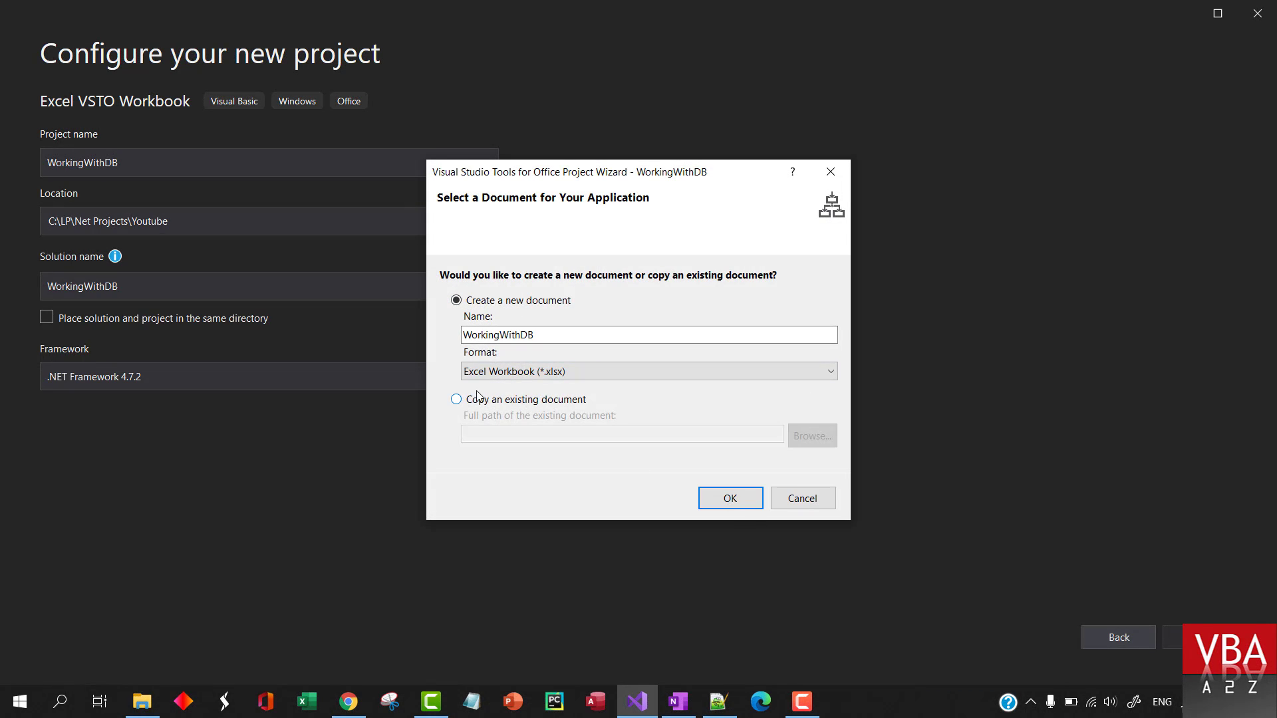
{"action": "left_click", "coordinate": [752, 500]}
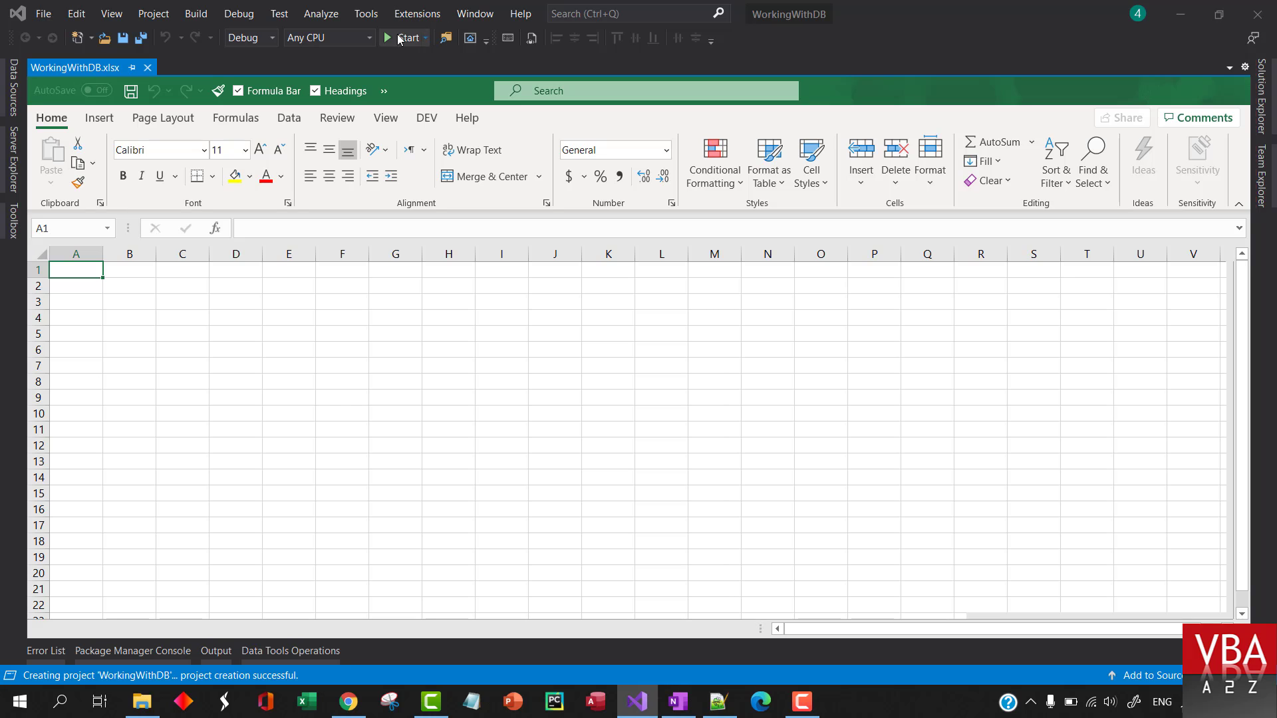
Step: Test-run the WorkingWithDB project in Excel, then stop debugging
{"action": "left_click", "coordinate": [399, 39]}
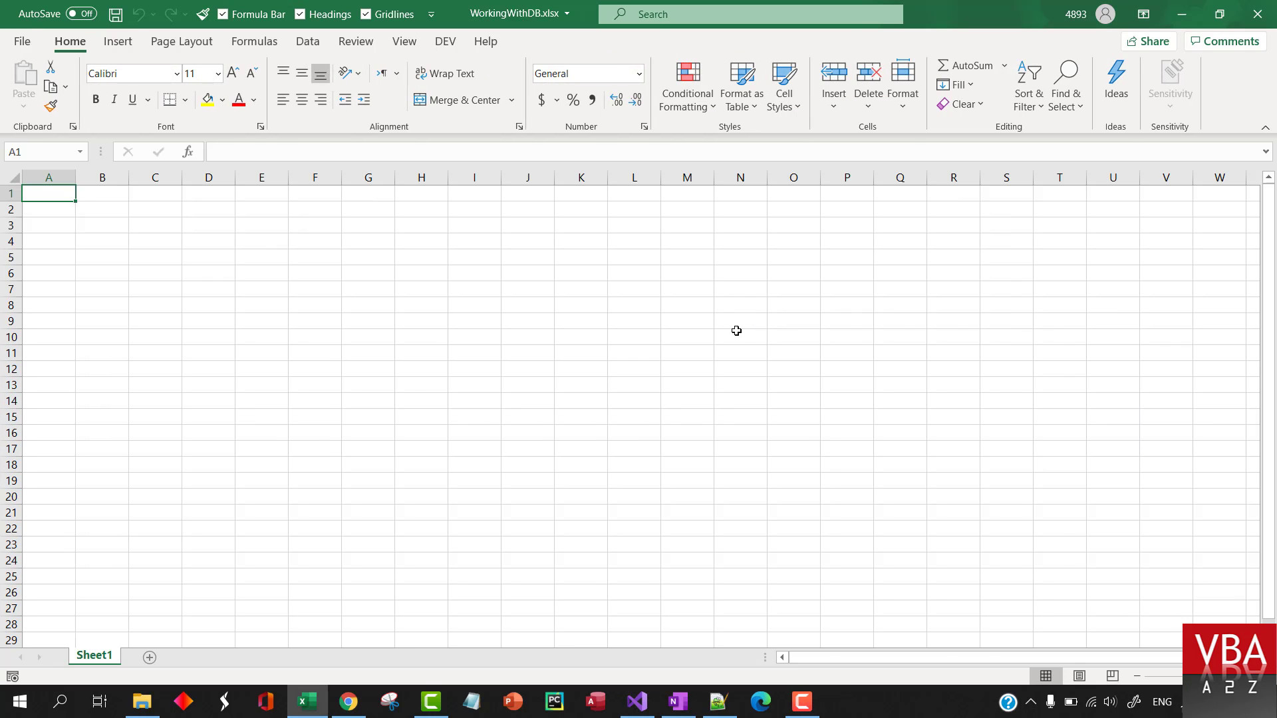
{"action": "left_click", "coordinate": [735, 332]}
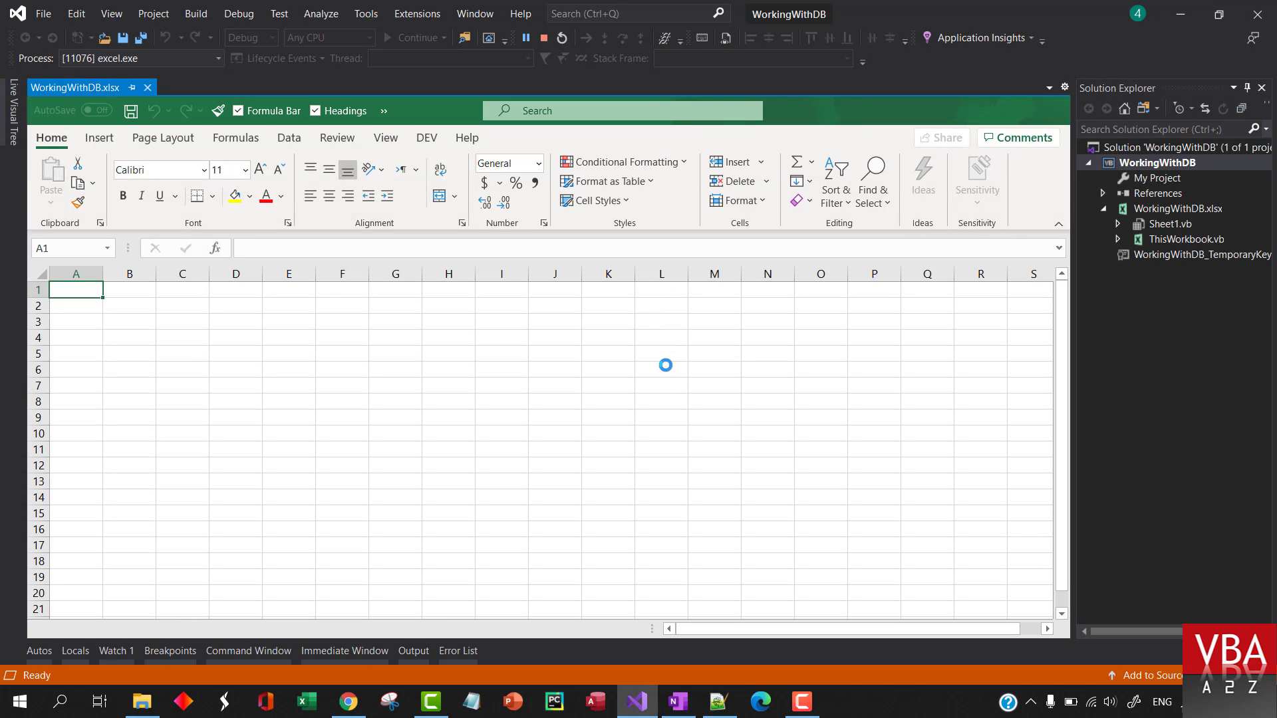
{"action": "left_click", "coordinate": [544, 38]}
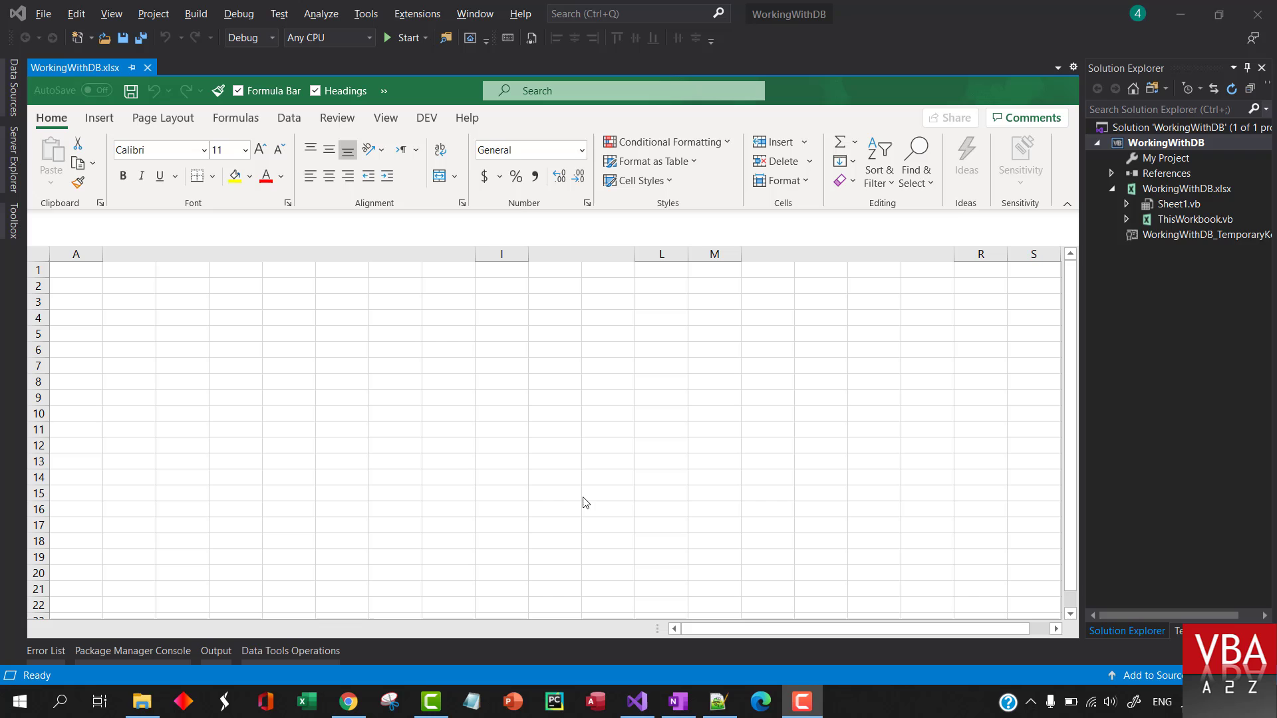
Step: Launch Microsoft Access from the Windows Start menu
{"action": "left_click", "coordinate": [17, 695]}
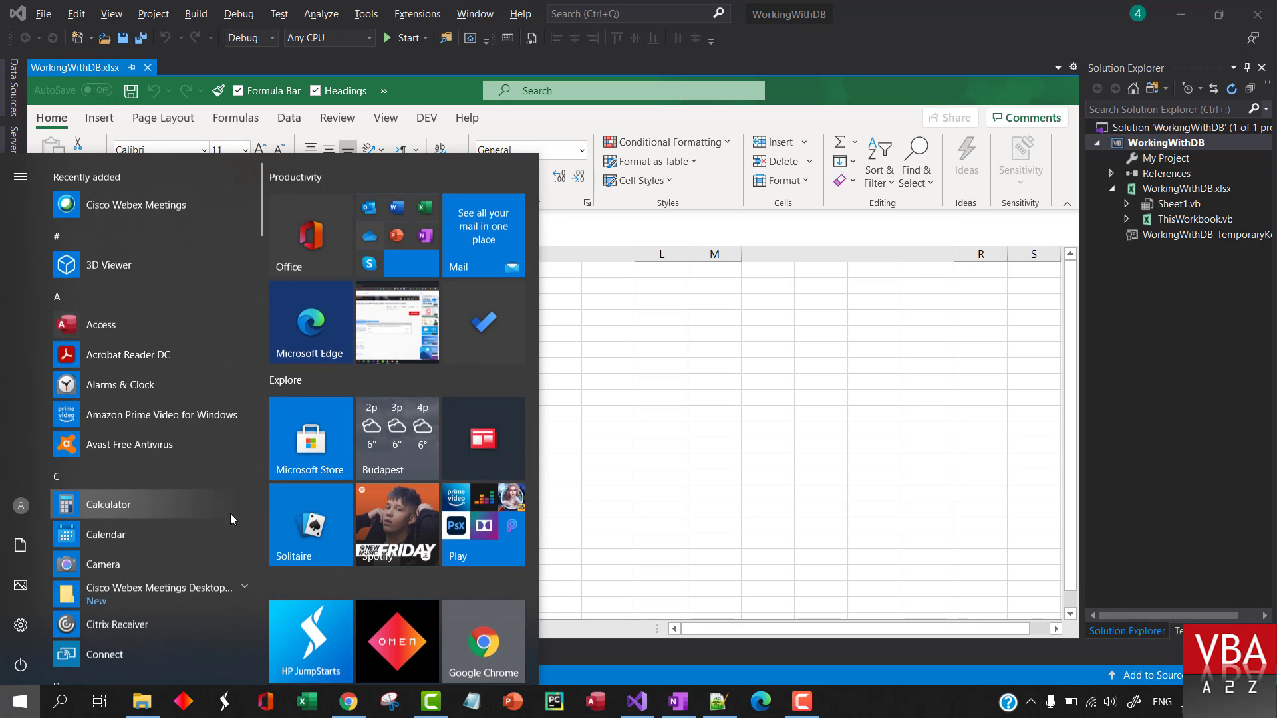
{"action": "type", "text": "access"}
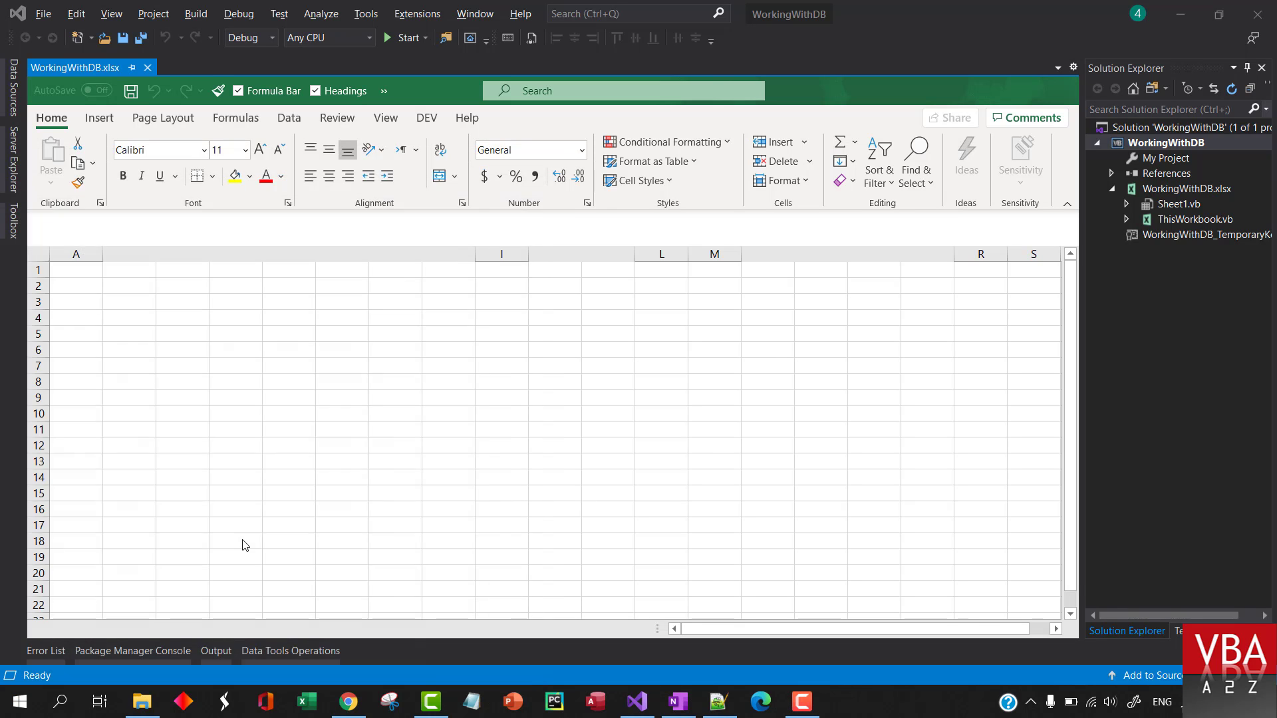
{"action": "left_click", "coordinate": [138, 241]}
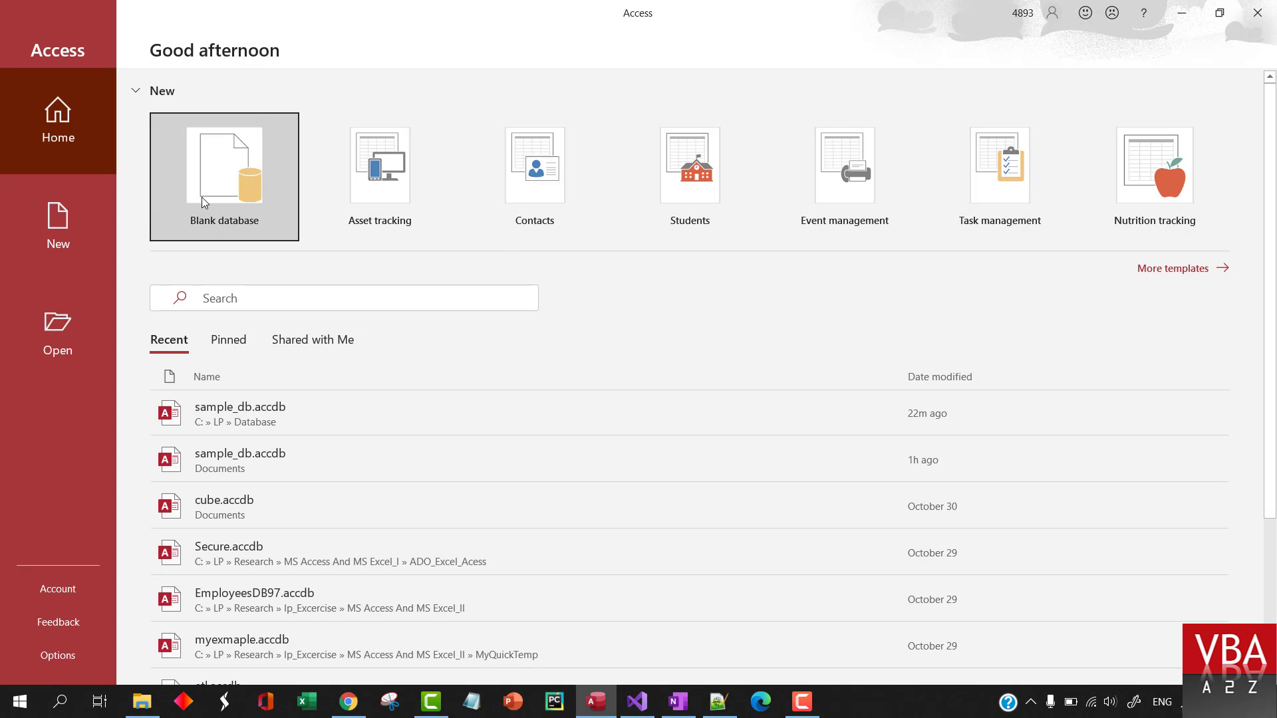
Step: Set up a blank database sample_db.accdb in C:\LP\Database using the 2007-2016 .accdb format
{"action": "left_click", "coordinate": [201, 197]}
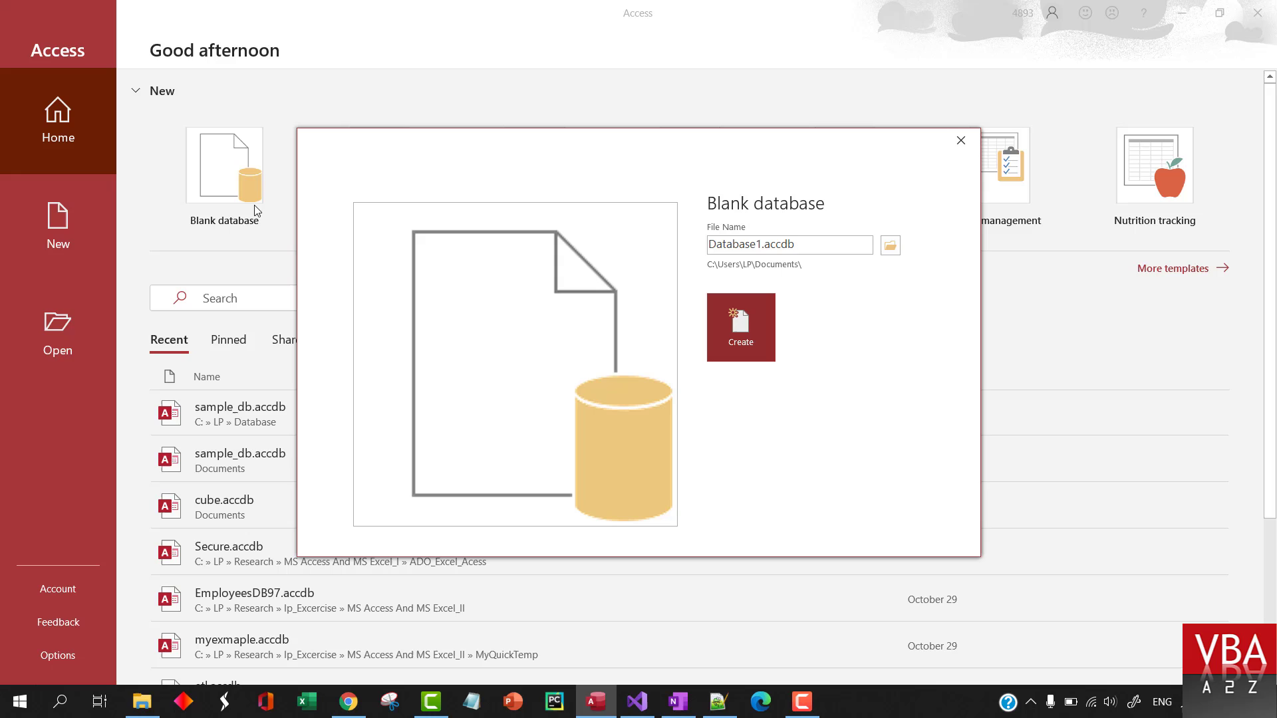
{"action": "left_click", "coordinate": [894, 250]}
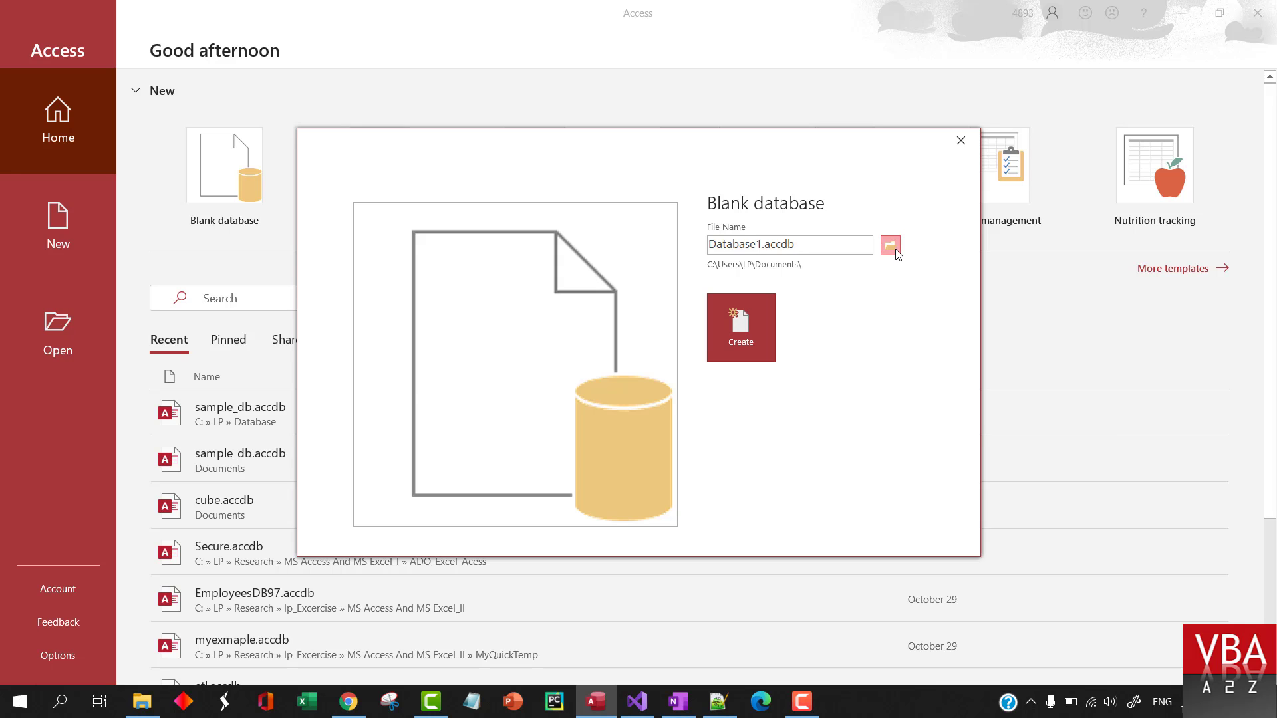
{"action": "left_click", "coordinate": [303, 330]}
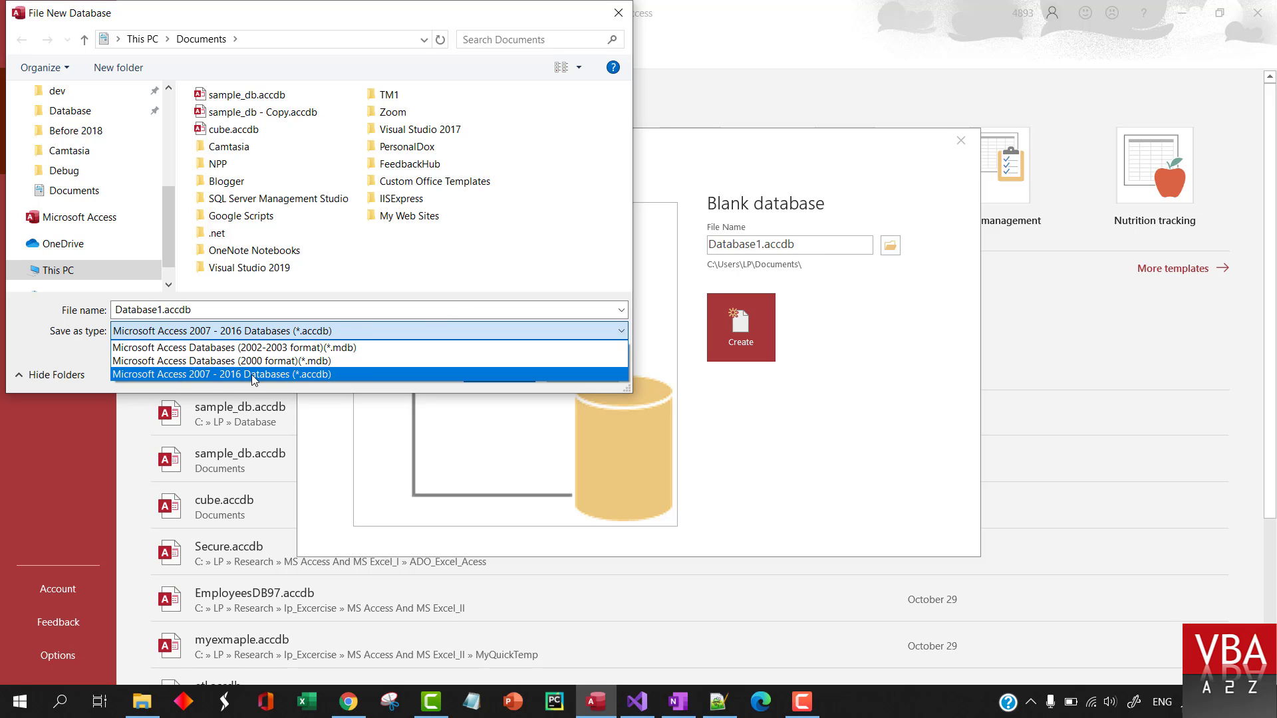
{"action": "left_click", "coordinate": [204, 377]}
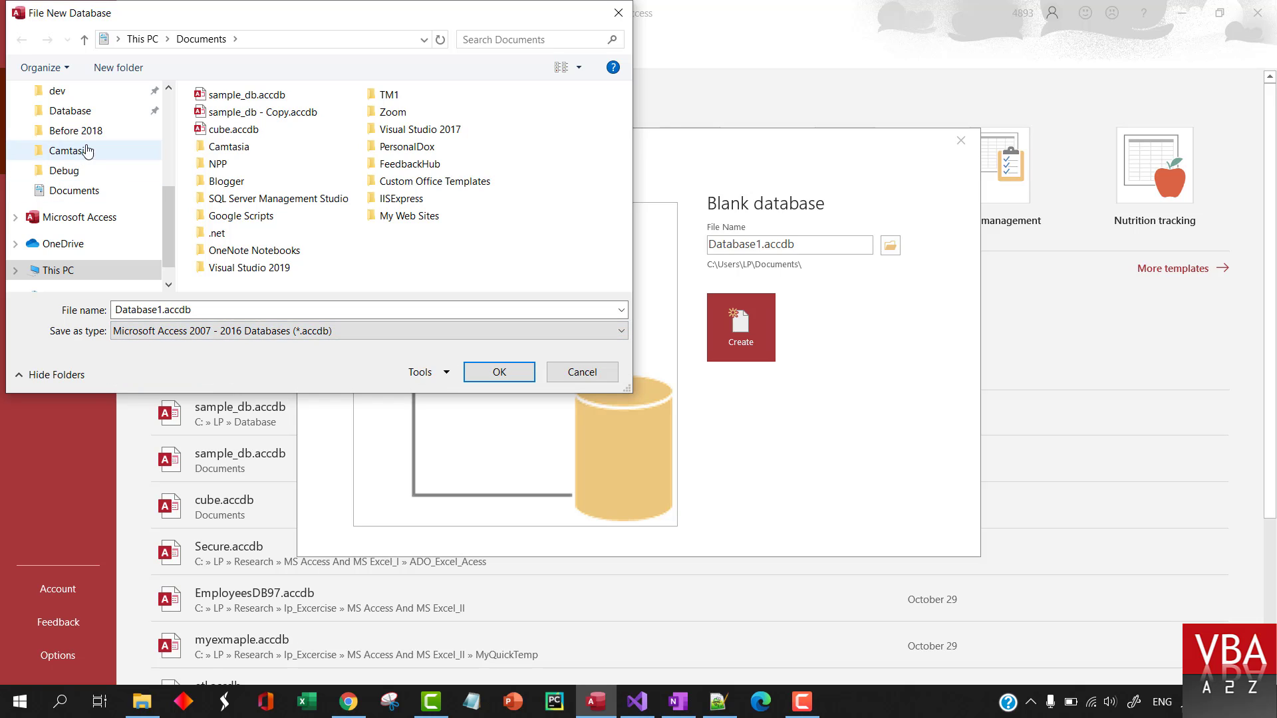
{"action": "left_click", "coordinate": [93, 110]}
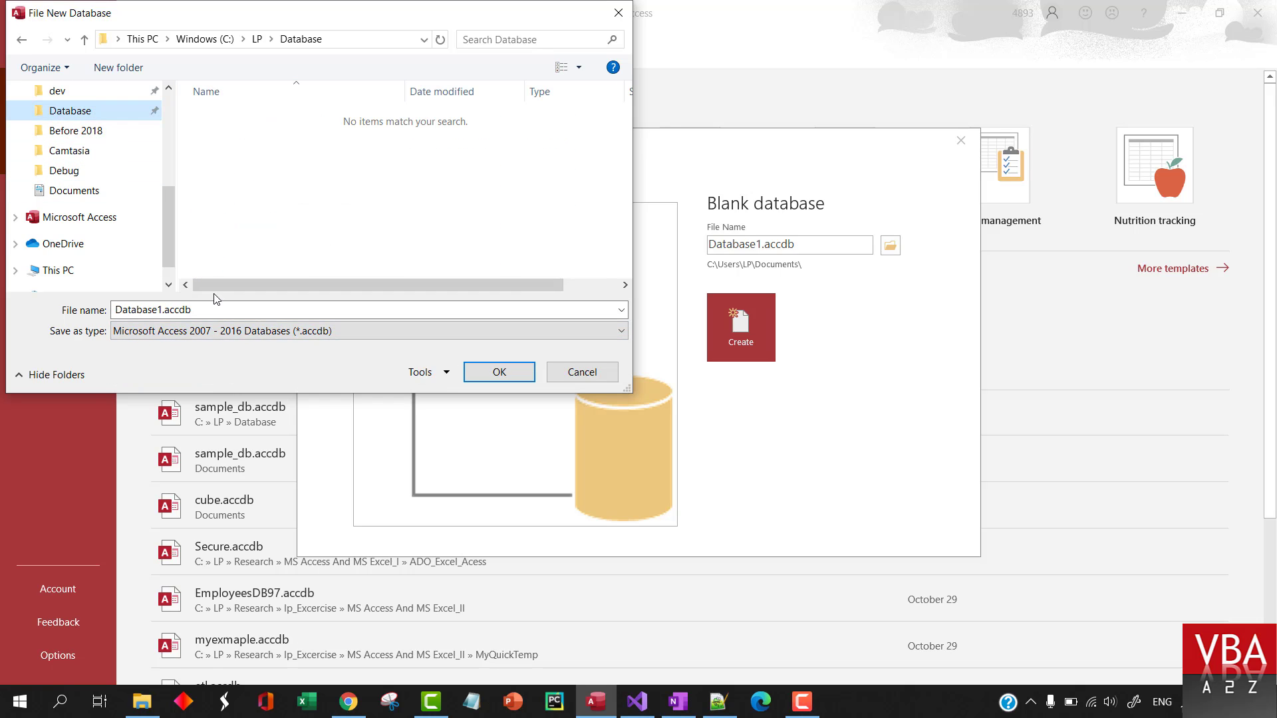
{"action": "left_click", "coordinate": [238, 311]}
{"action": "type", "text": "sample_"}
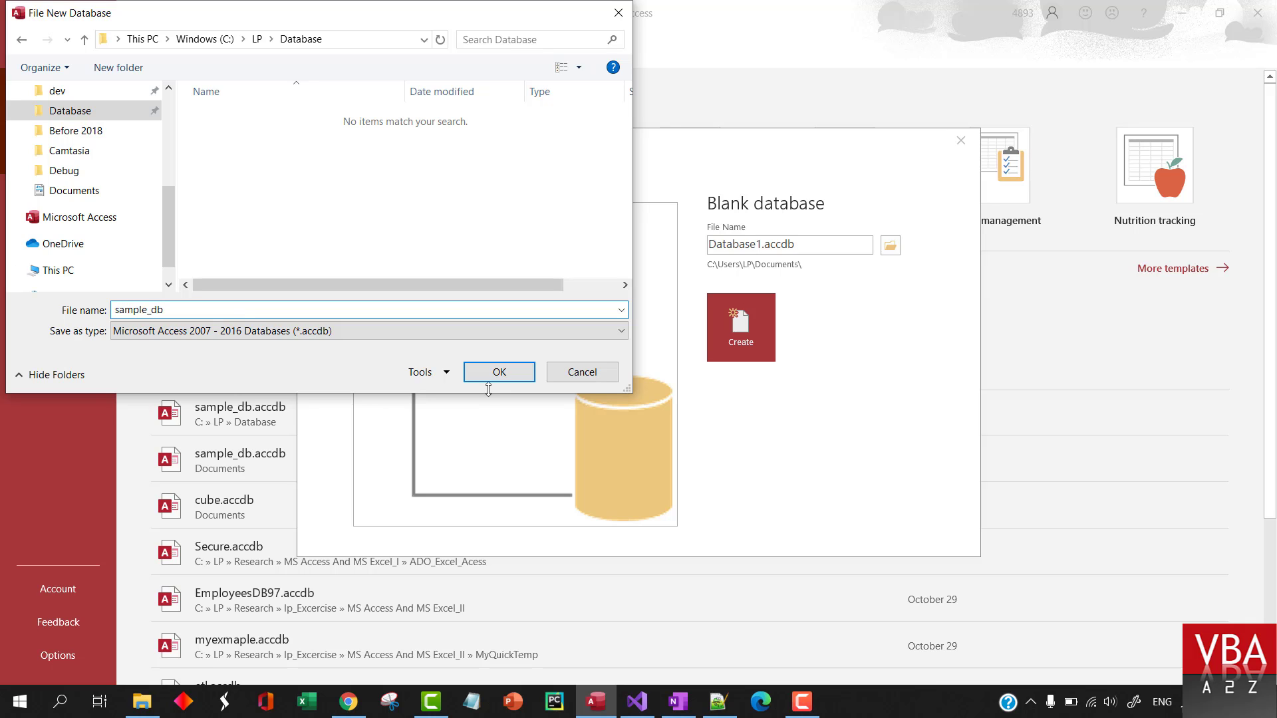
{"action": "left_click", "coordinate": [499, 371]}
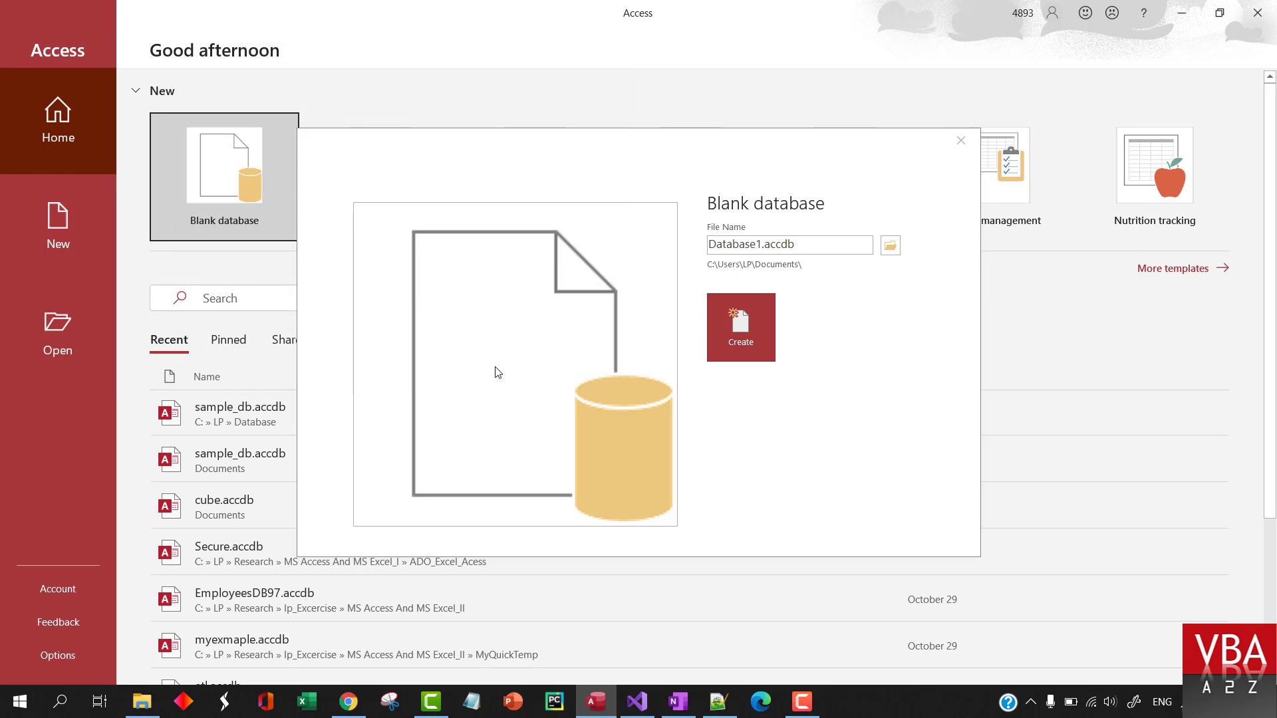
Step: Create sample_db.accdb, close the default Table1, and add a fresh empty table
{"action": "left_click", "coordinate": [763, 328]}
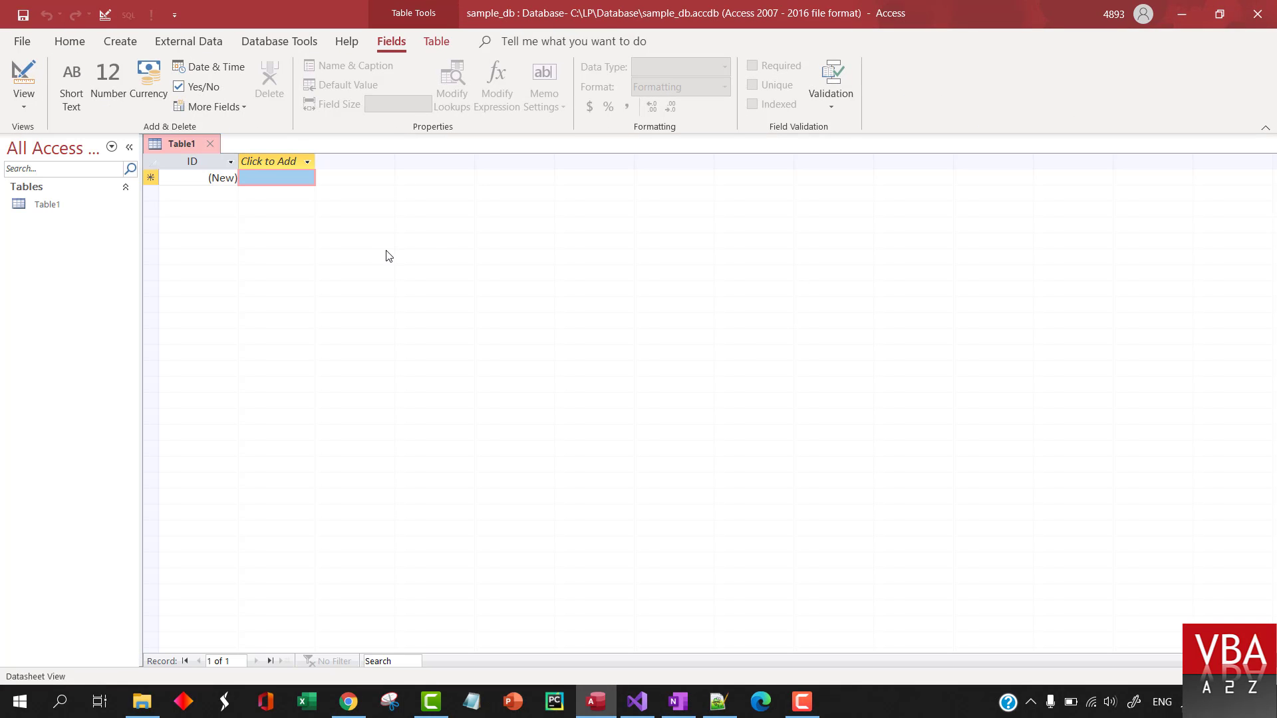
{"action": "left_click", "coordinate": [214, 145]}
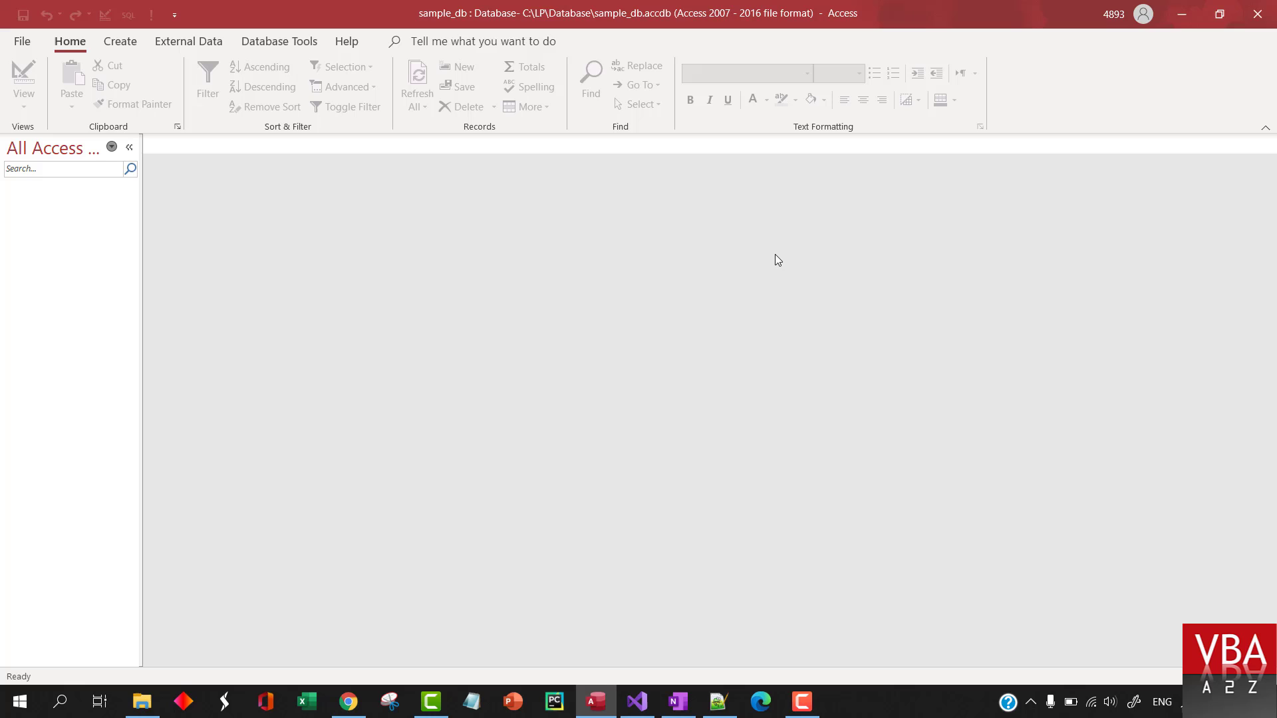
{"action": "left_click", "coordinate": [120, 42]}
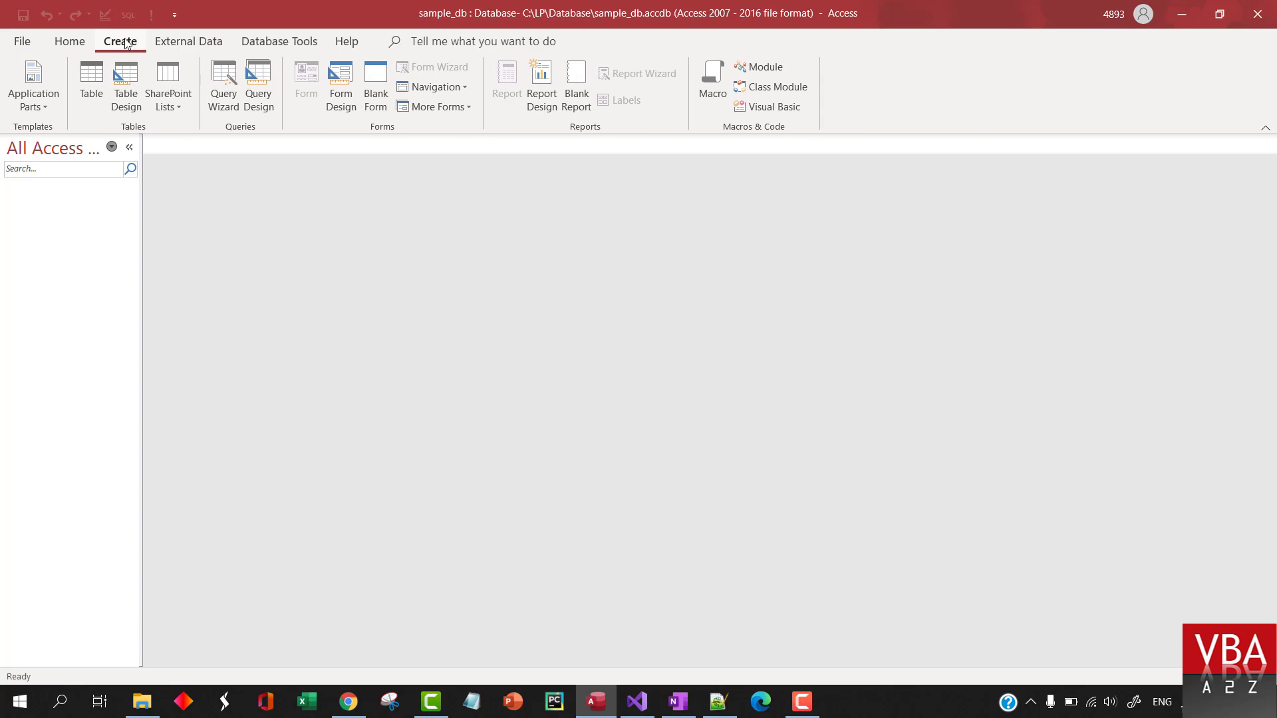
{"action": "left_click", "coordinate": [95, 83]}
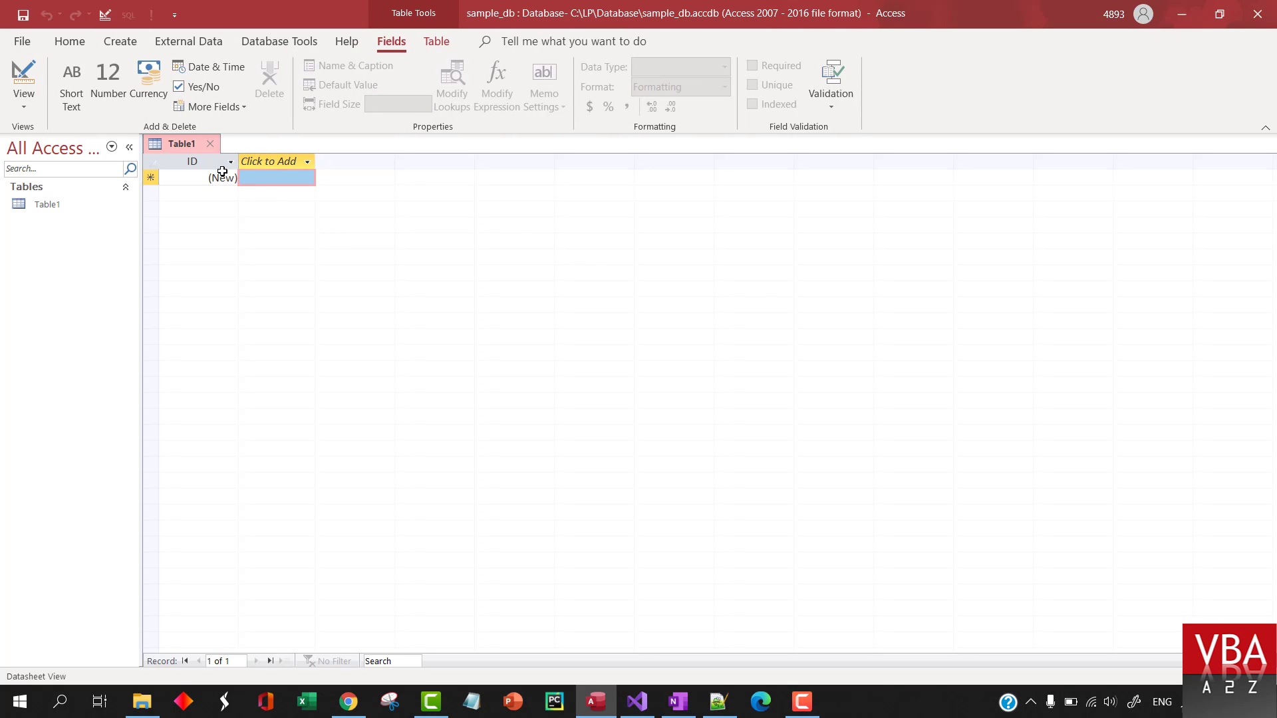
Step: Switch the new table to Design View and save it as firsttable
{"action": "left_click", "coordinate": [29, 72]}
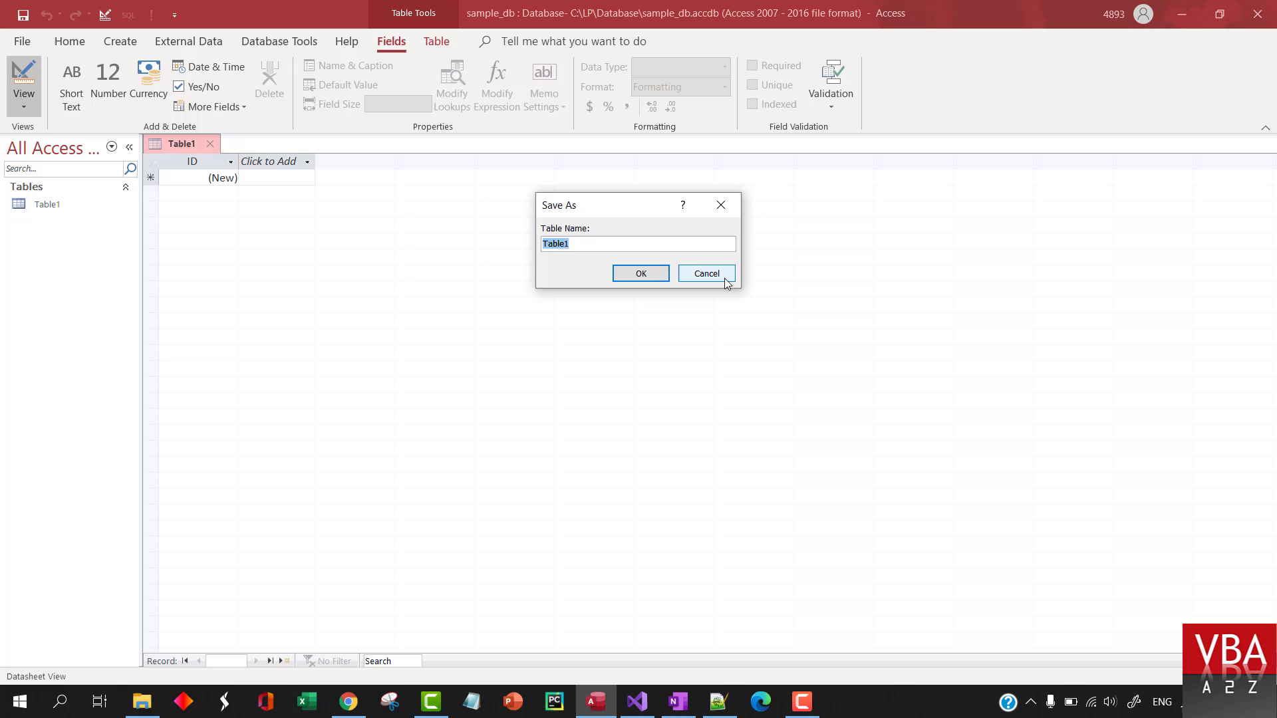
{"action": "type", "text": "sample"}
{"action": "key", "text": "ctrl+a"}
{"action": "type", "text": "fir"}
{"action": "key", "text": "Return"}
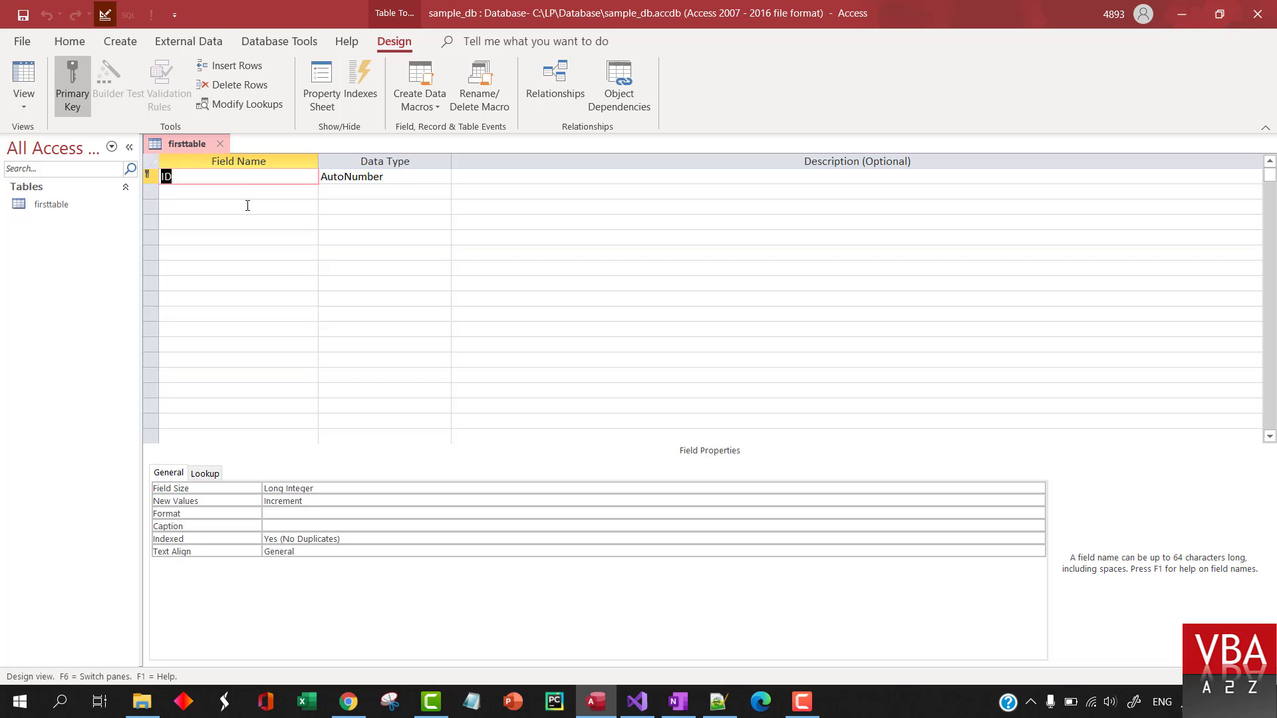
Step: Rename the ID field to PrimKey, keeping its AutoNumber data type
{"action": "left_click", "coordinate": [262, 176]}
{"action": "left_click", "coordinate": [421, 178]}
{"action": "left_click", "coordinate": [184, 194]}
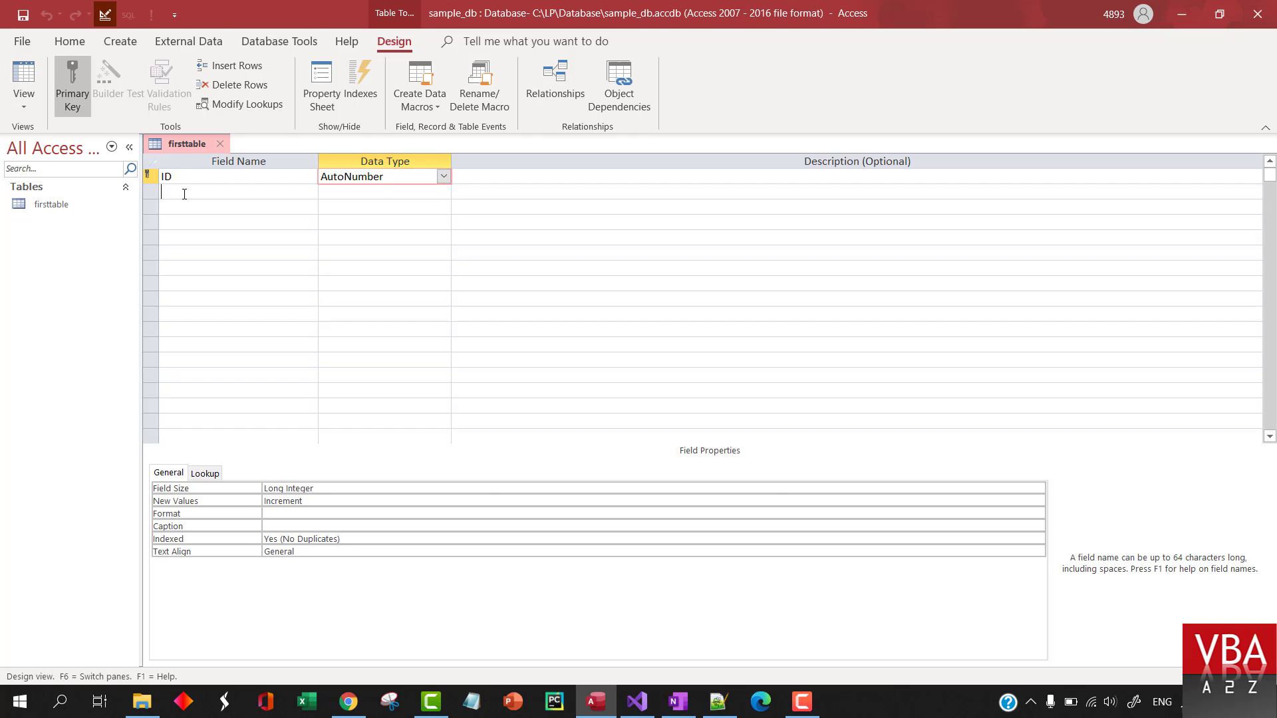
{"action": "left_click", "coordinate": [163, 176]}
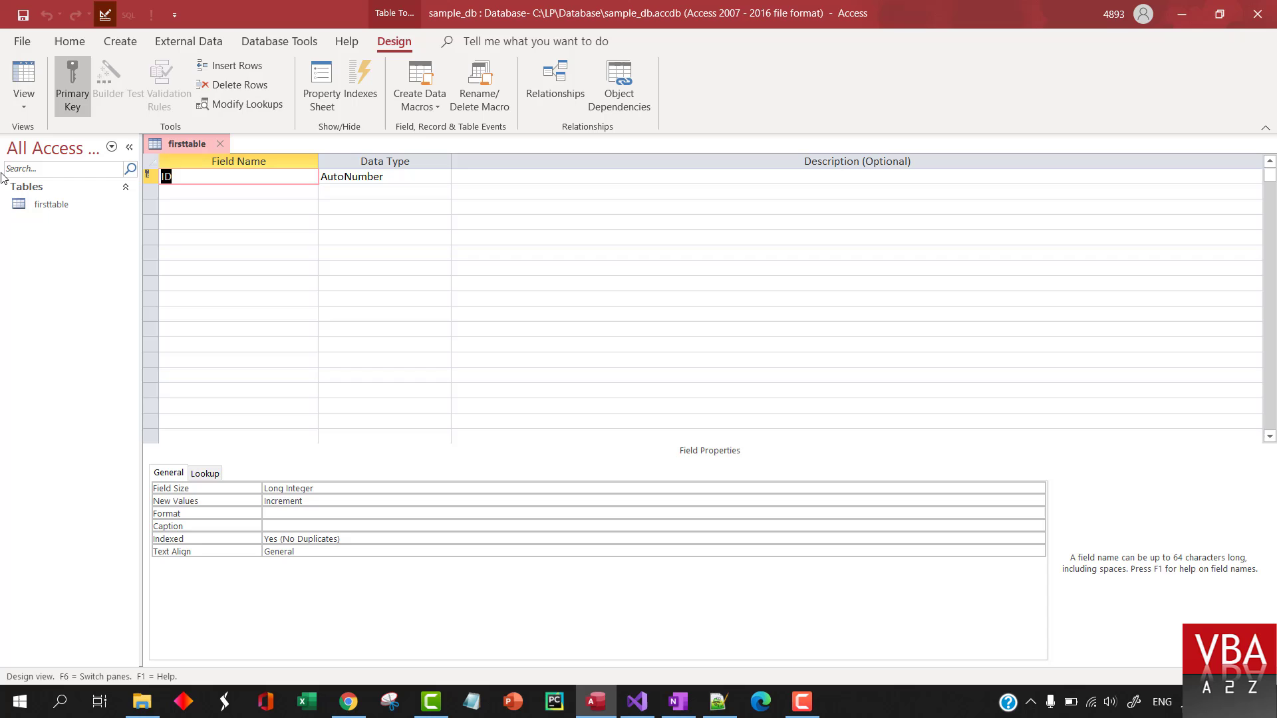
{"action": "type", "text": "PrimKey"}
{"action": "key", "text": "Tab"}
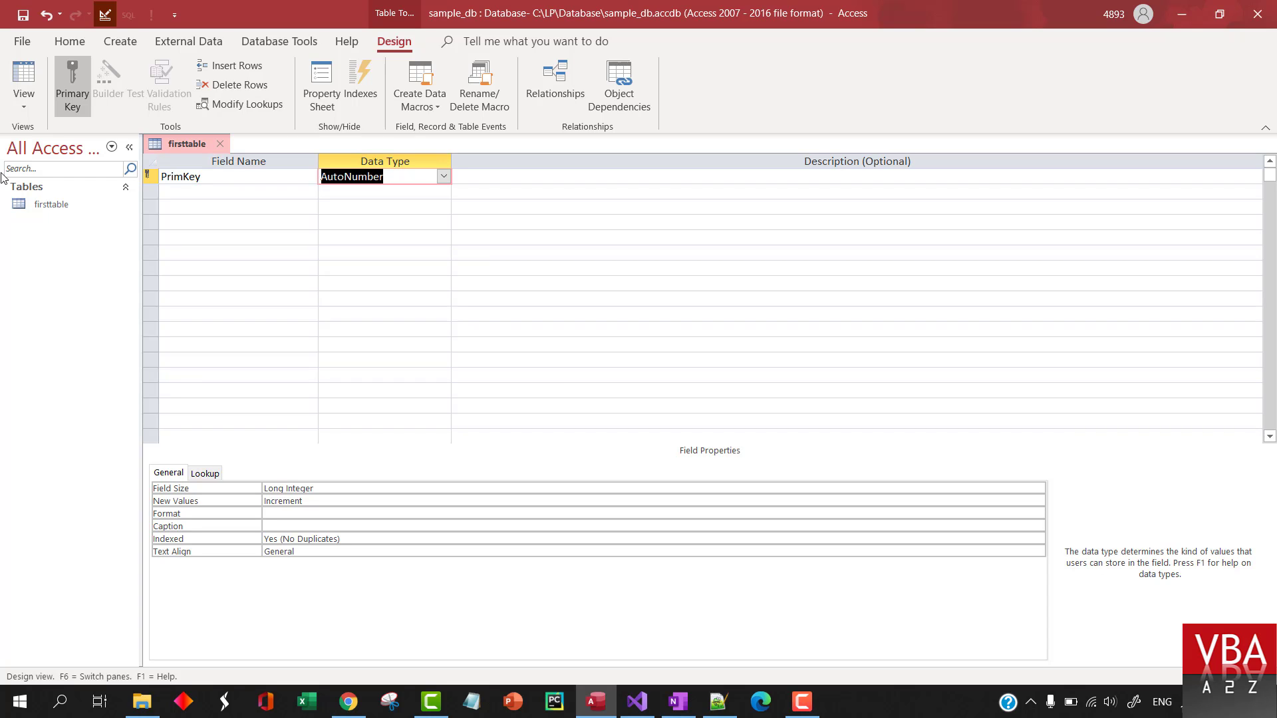
{"action": "left_click", "coordinate": [454, 179]}
{"action": "left_click", "coordinate": [443, 176]}
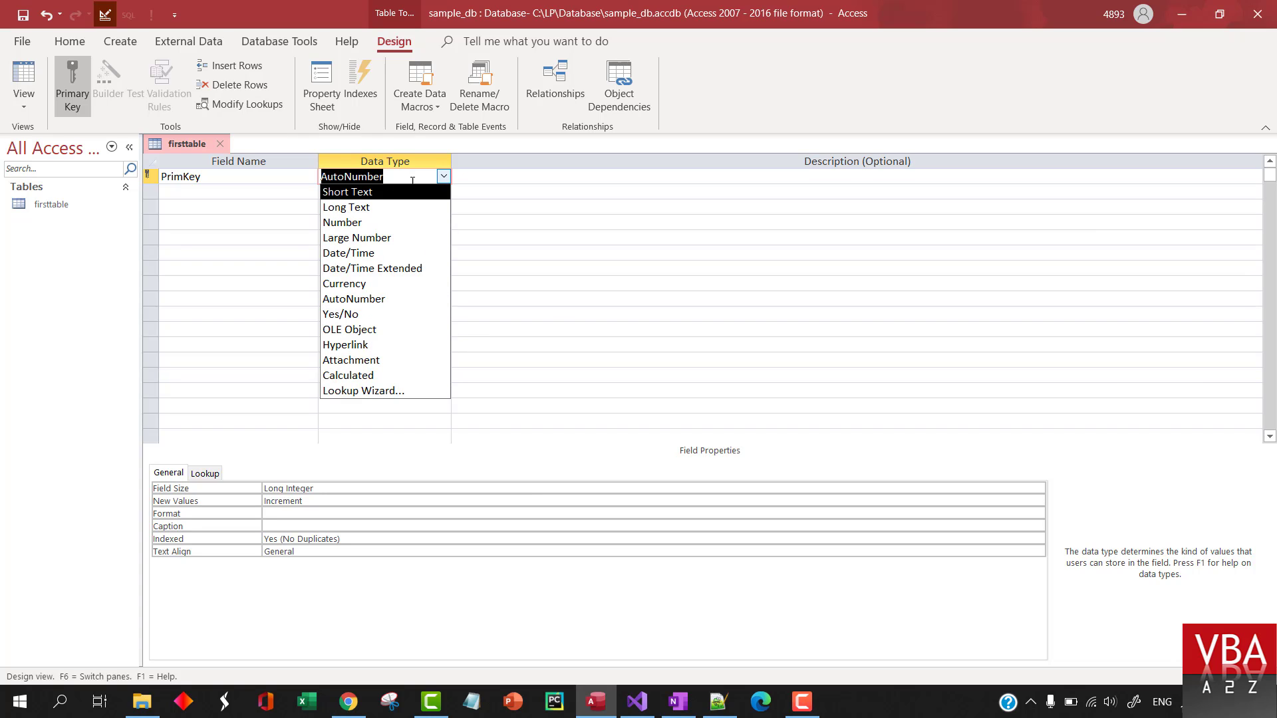
{"action": "left_click", "coordinate": [309, 179]}
Step: Delete the PrimKey field row and confirm removing the primary key
{"action": "left_click", "coordinate": [152, 178]}
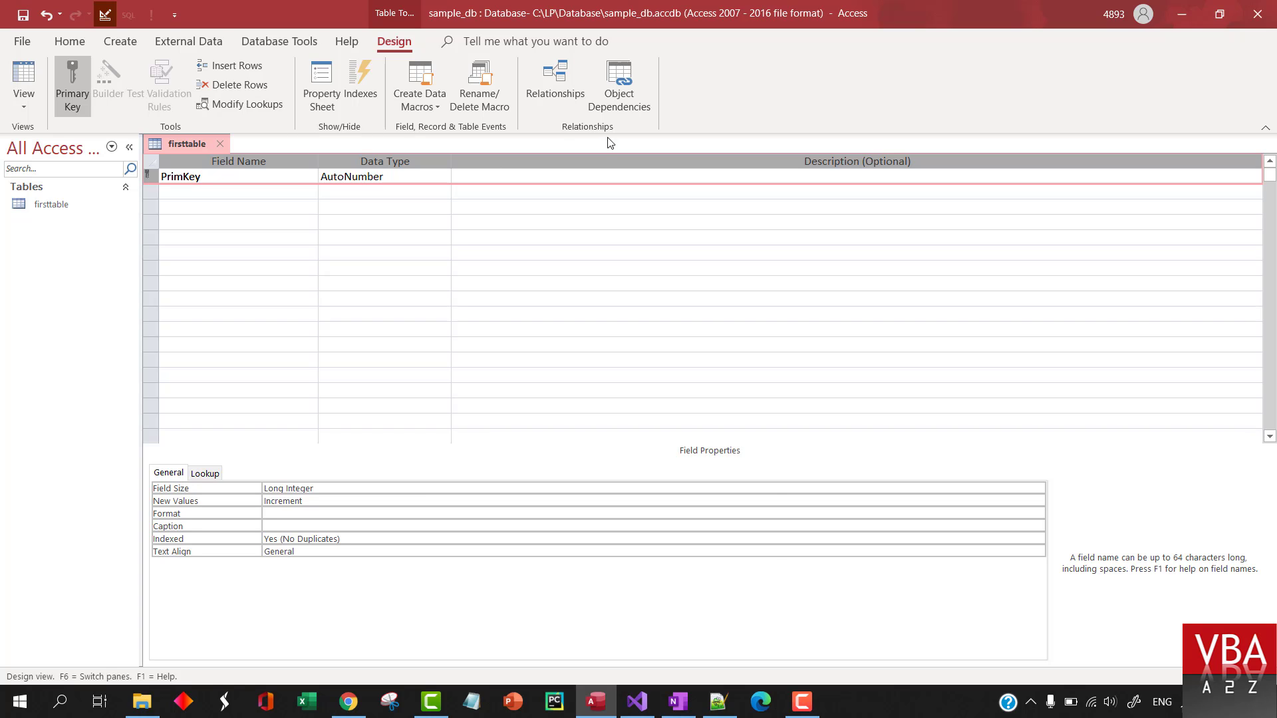
{"action": "left_click", "coordinate": [226, 84]}
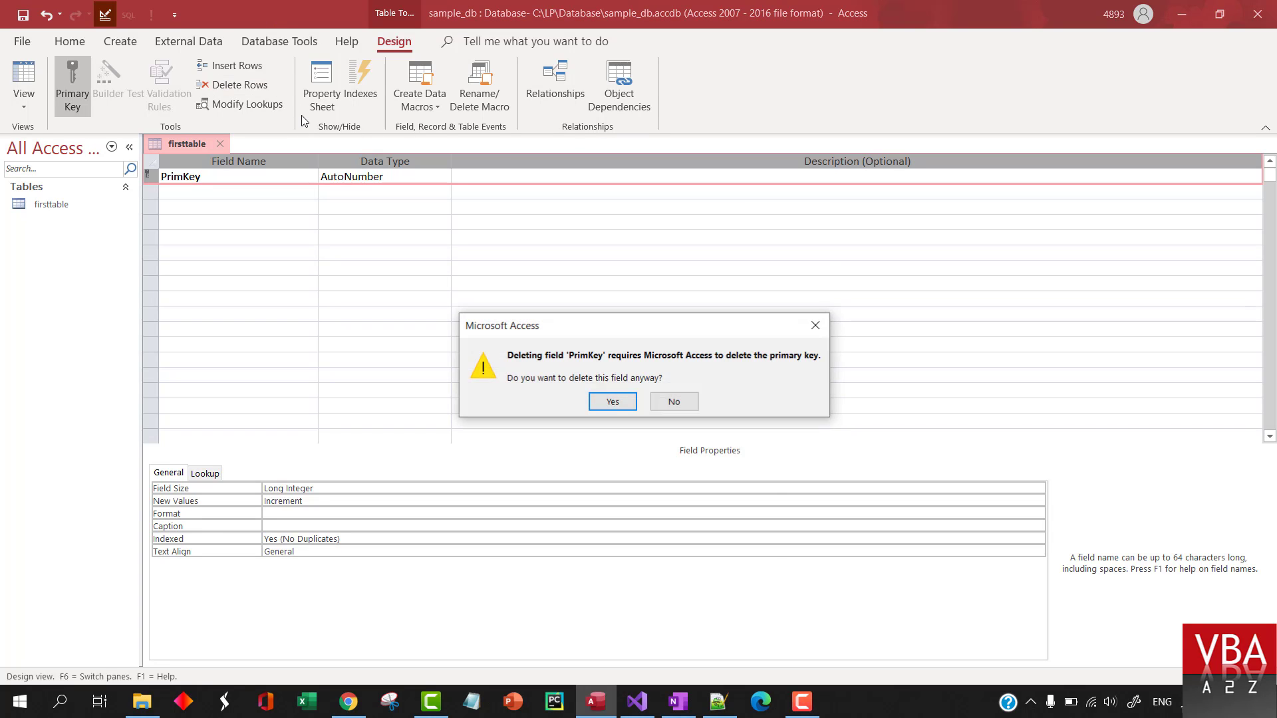
{"action": "left_click", "coordinate": [612, 403]}
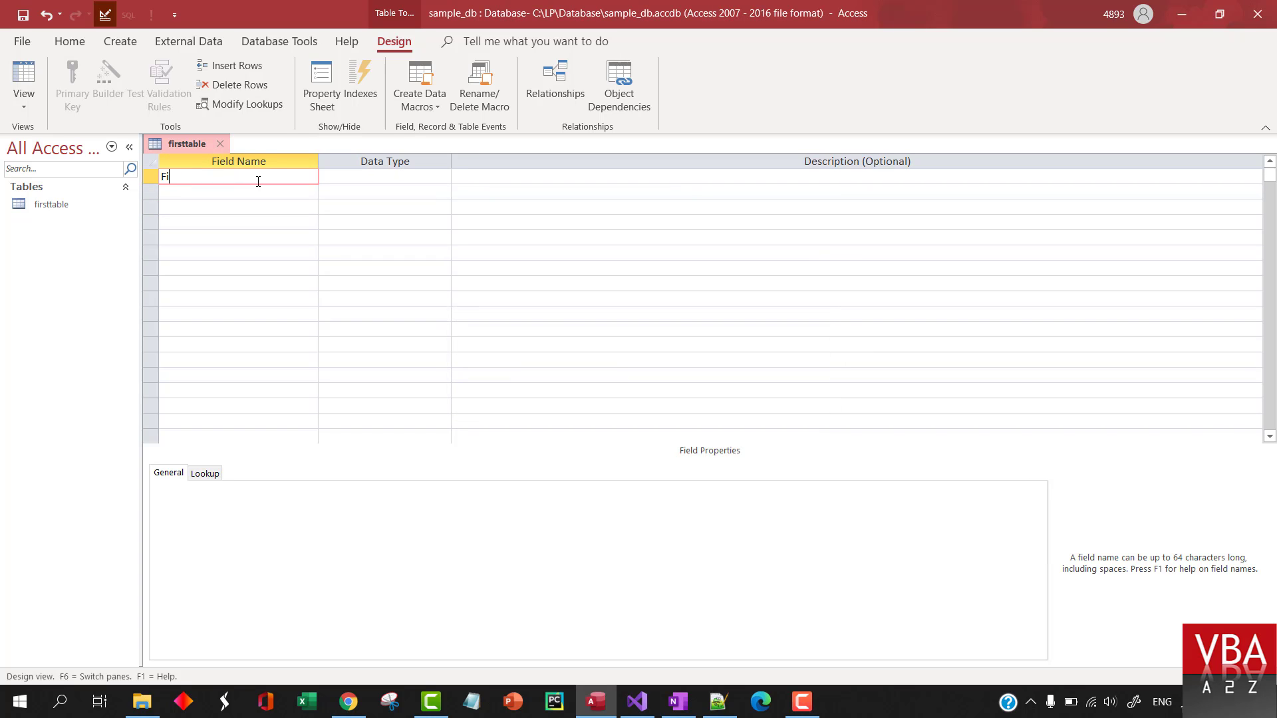
Step: Add First Name and Last Name fields as Short Text with field size 255
{"action": "left_click", "coordinate": [258, 180]}
{"action": "type", "text": "First Name"}
{"action": "key", "text": "Down"}
{"action": "type", "text": "Last Nam"}
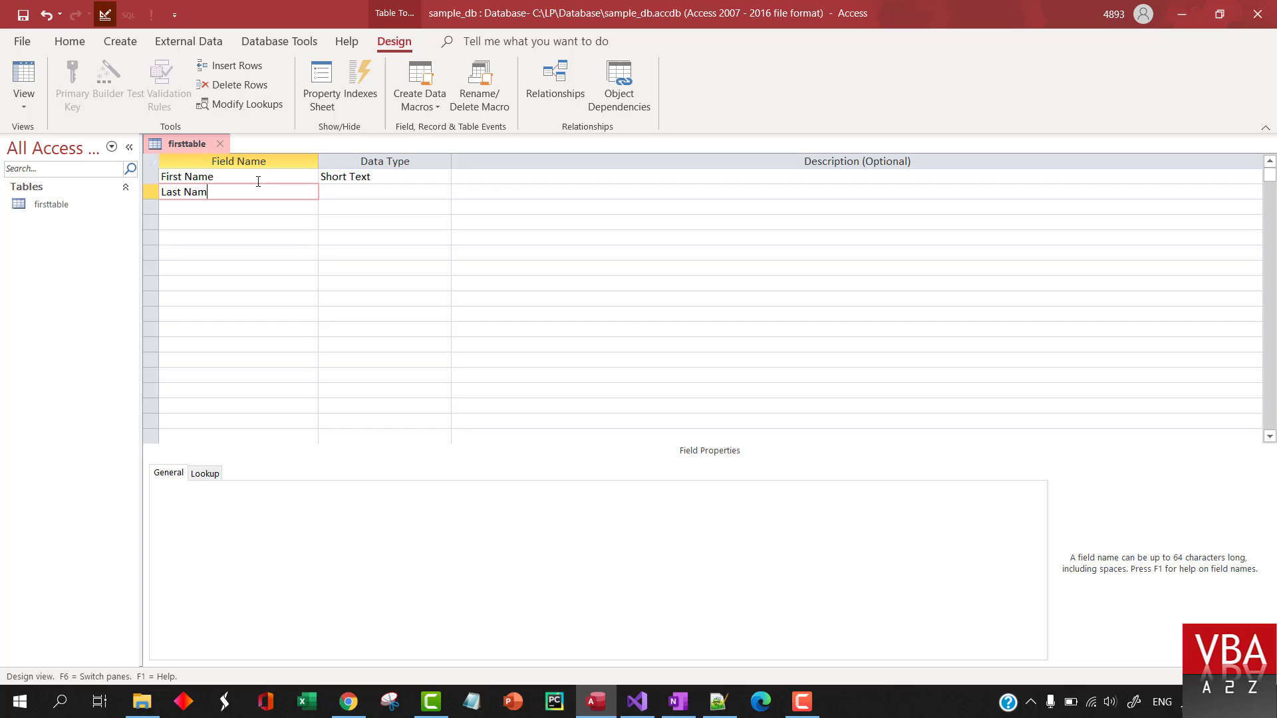
{"action": "key", "text": "Tab"}
{"action": "key", "text": "alt+Down"}
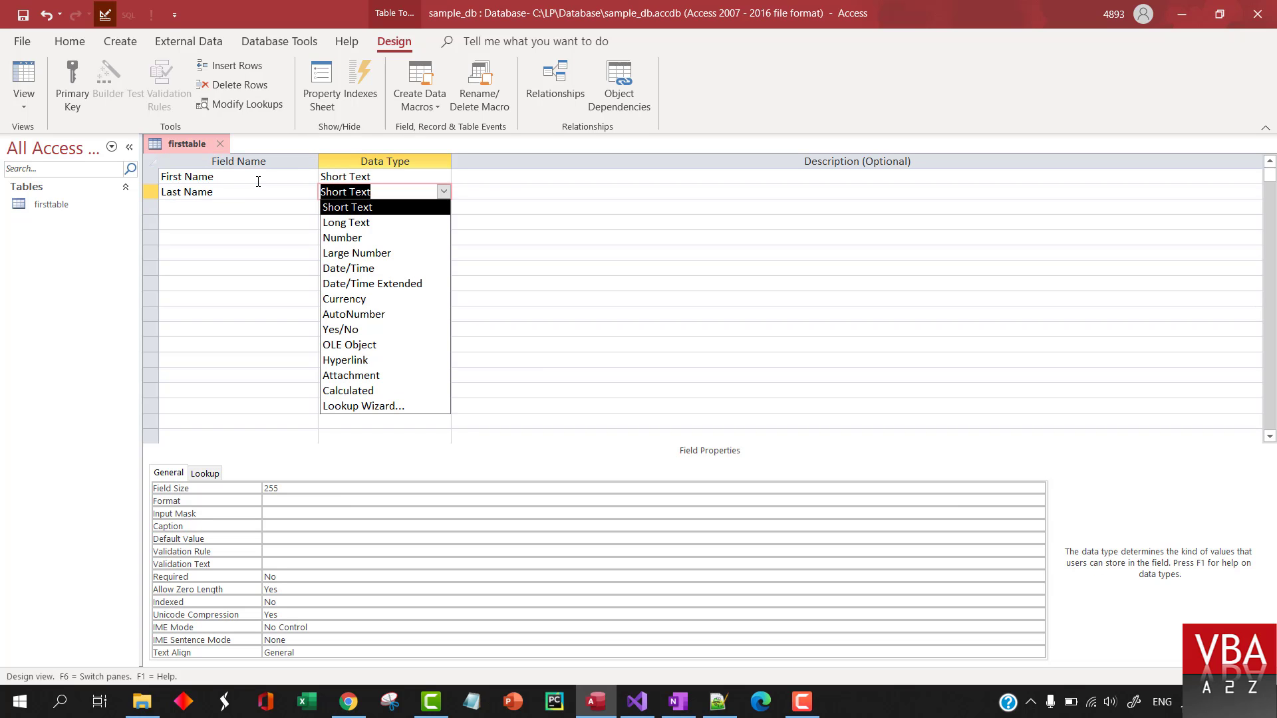
{"action": "left_click", "coordinate": [387, 178]}
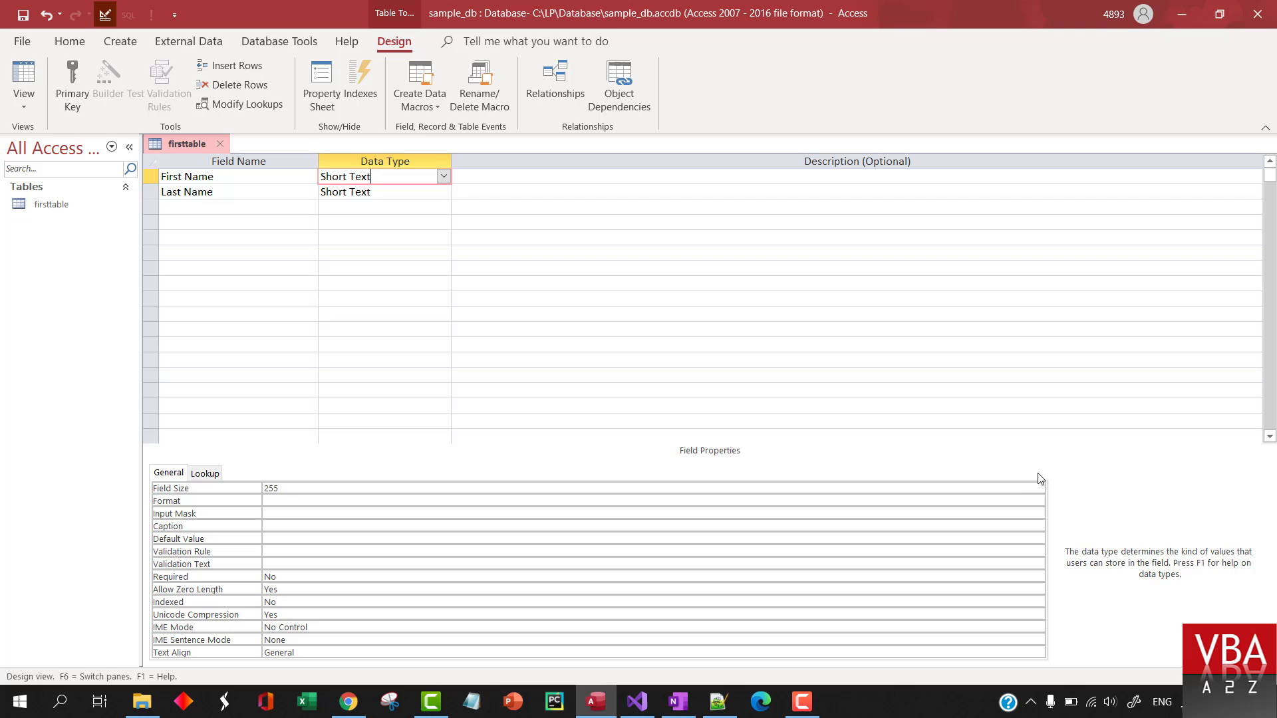
{"action": "left_click", "coordinate": [331, 490]}
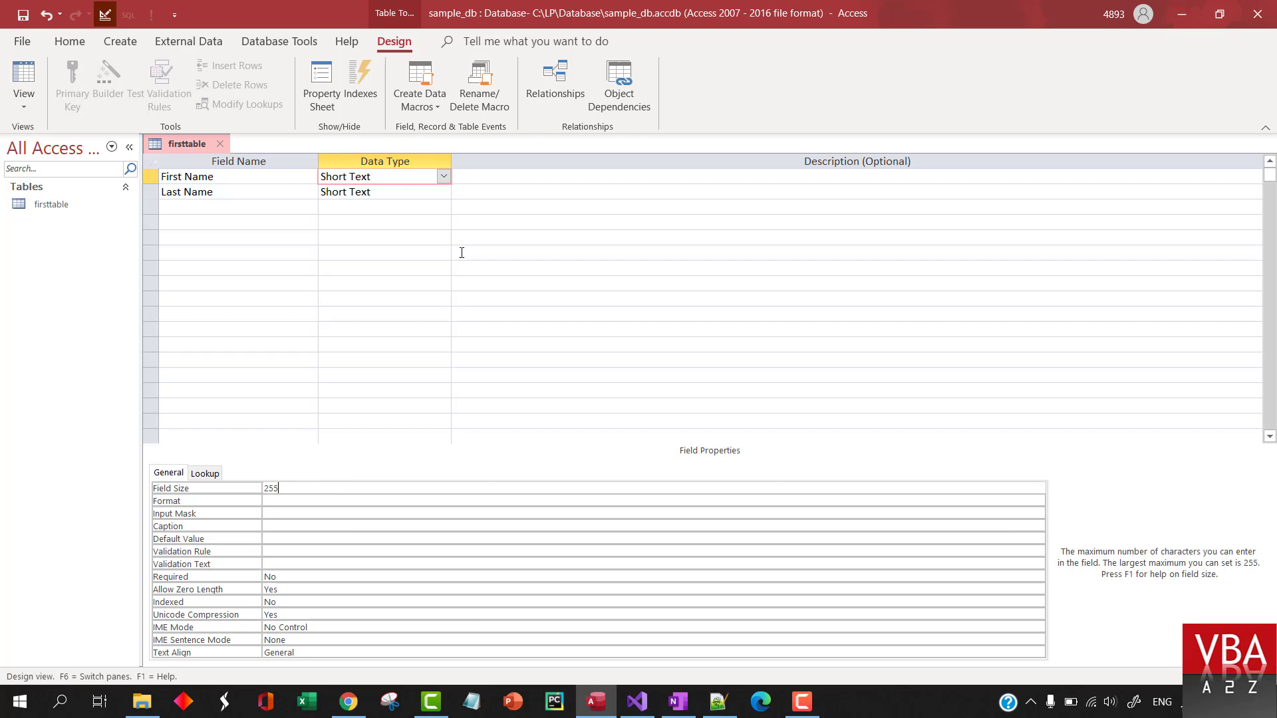
{"action": "left_click", "coordinate": [401, 192]}
{"action": "left_click", "coordinate": [443, 192]}
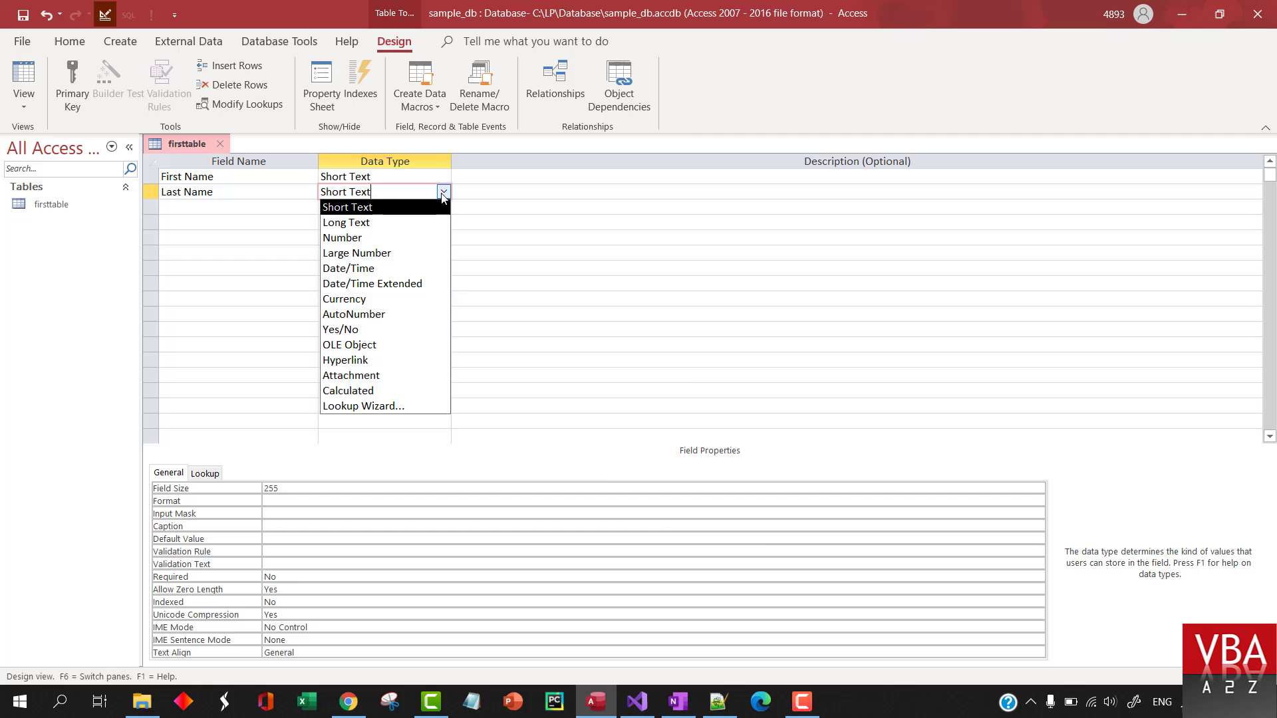
{"action": "left_click", "coordinate": [443, 192]}
Step: Add a third field, Amount, with the Number data type
{"action": "left_click", "coordinate": [295, 208]}
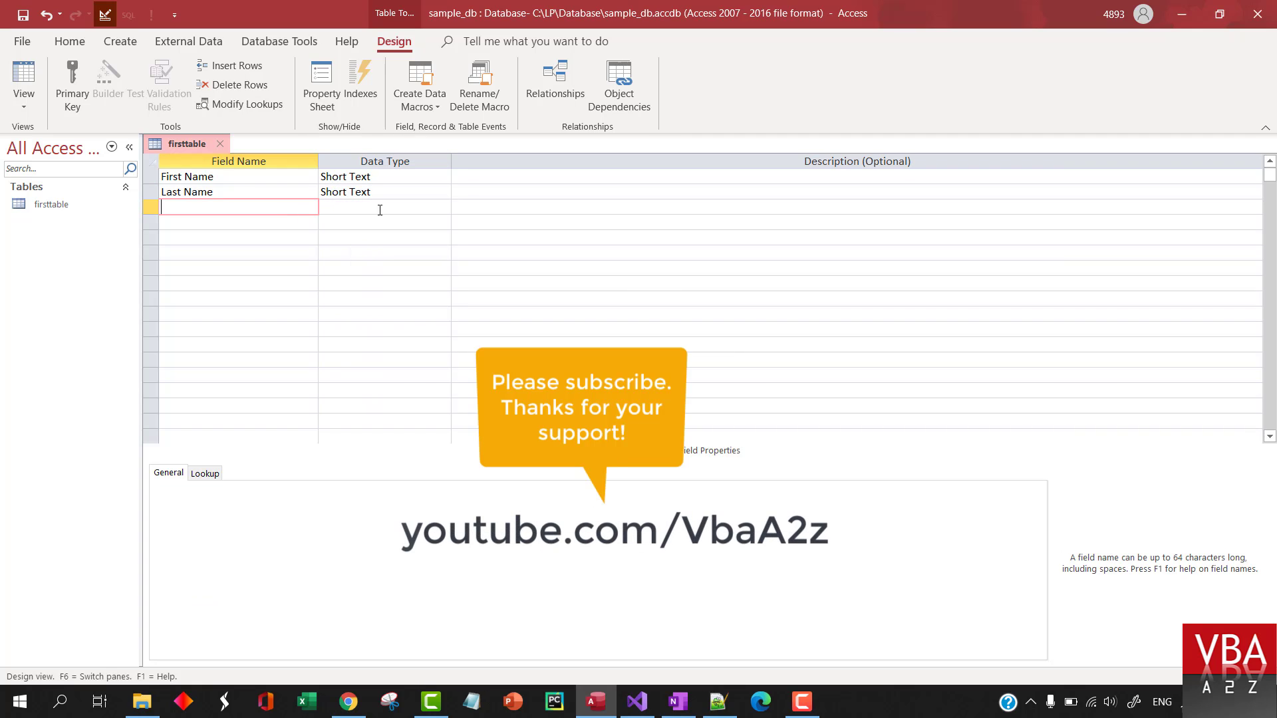
{"action": "left_click", "coordinate": [380, 210]}
{"action": "left_click", "coordinate": [442, 208]}
{"action": "left_click", "coordinate": [262, 208]}
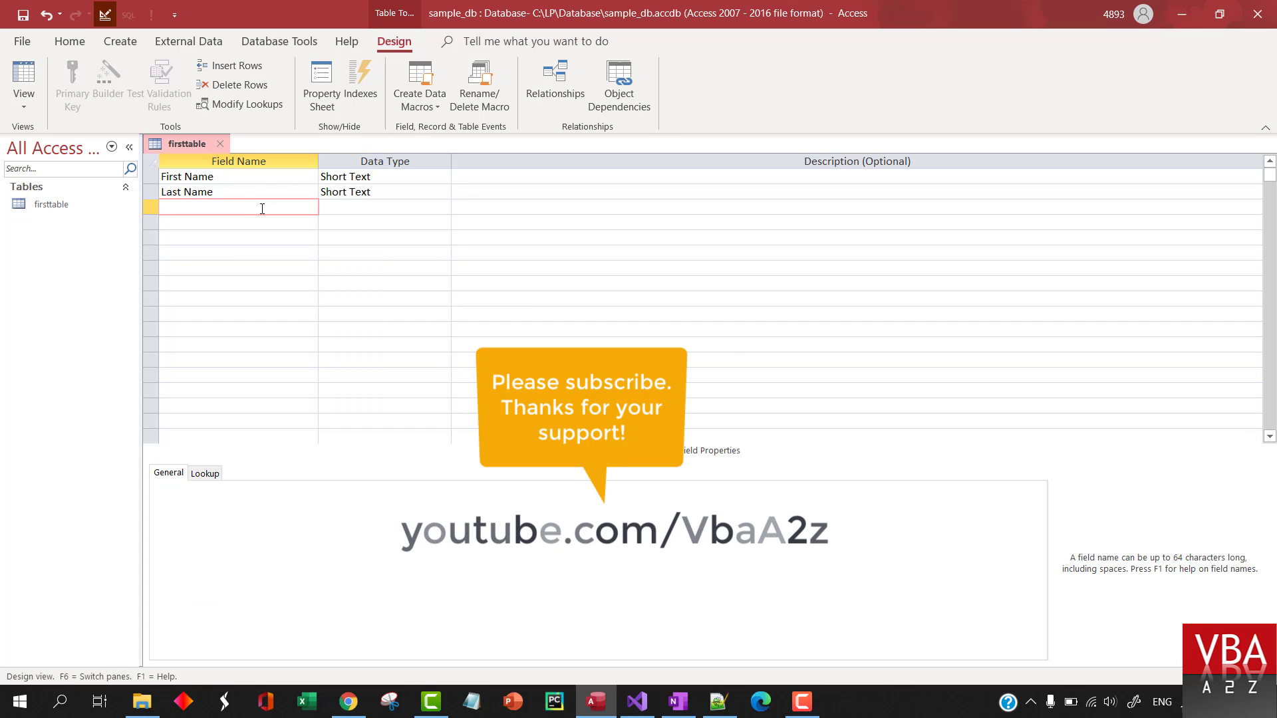
{"action": "type", "text": "Amount"}
{"action": "left_click", "coordinate": [394, 215]}
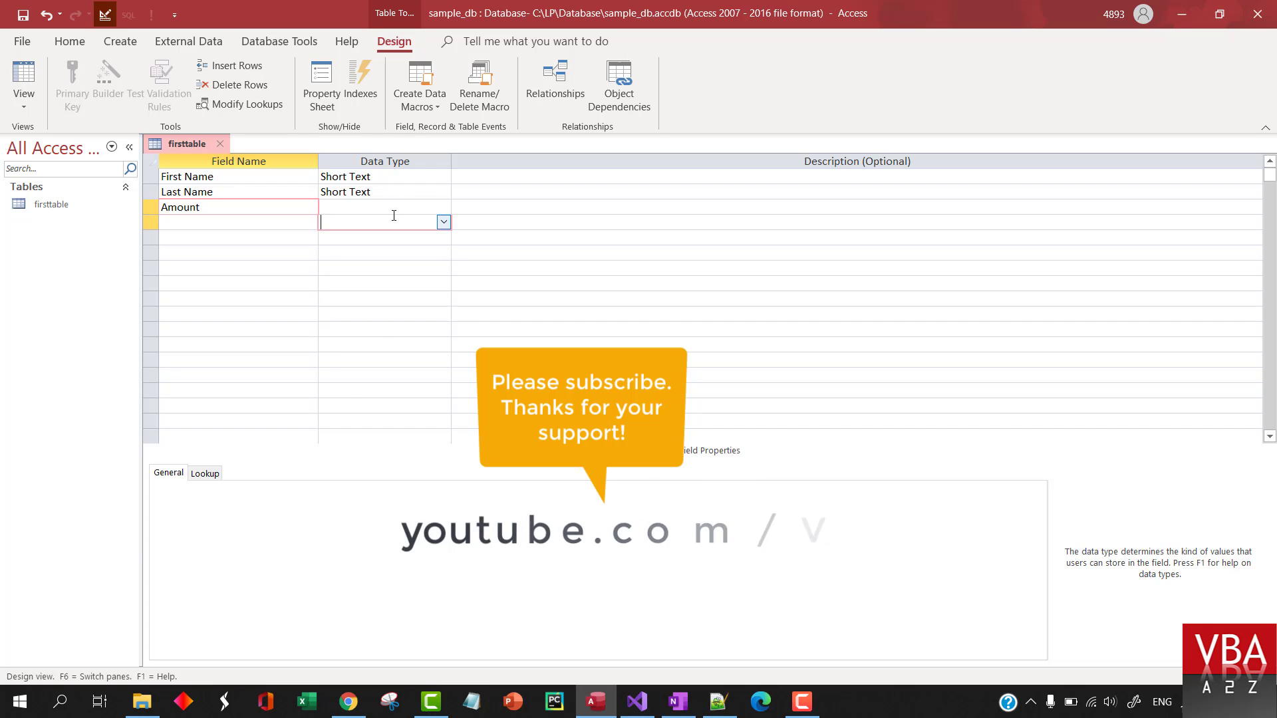
{"action": "left_click", "coordinate": [443, 221]}
{"action": "left_click", "coordinate": [359, 253]}
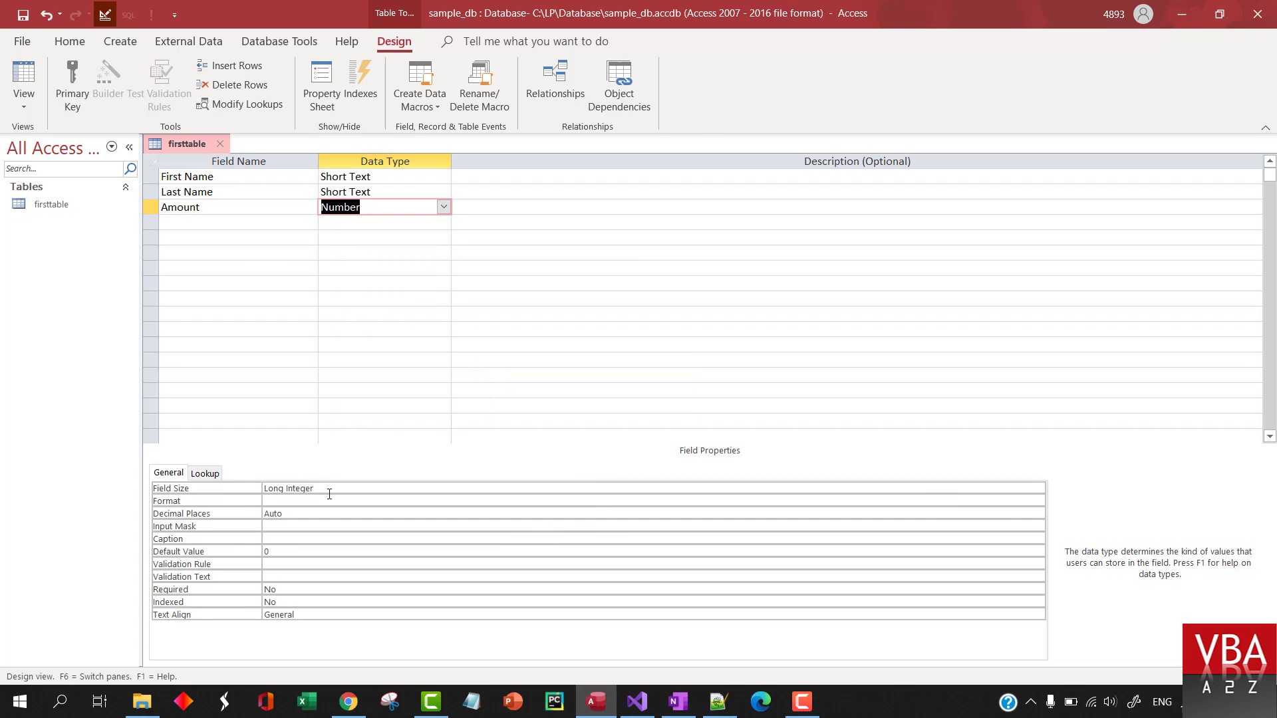
{"action": "left_click", "coordinate": [329, 493]}
{"action": "left_click", "coordinate": [1036, 486]}
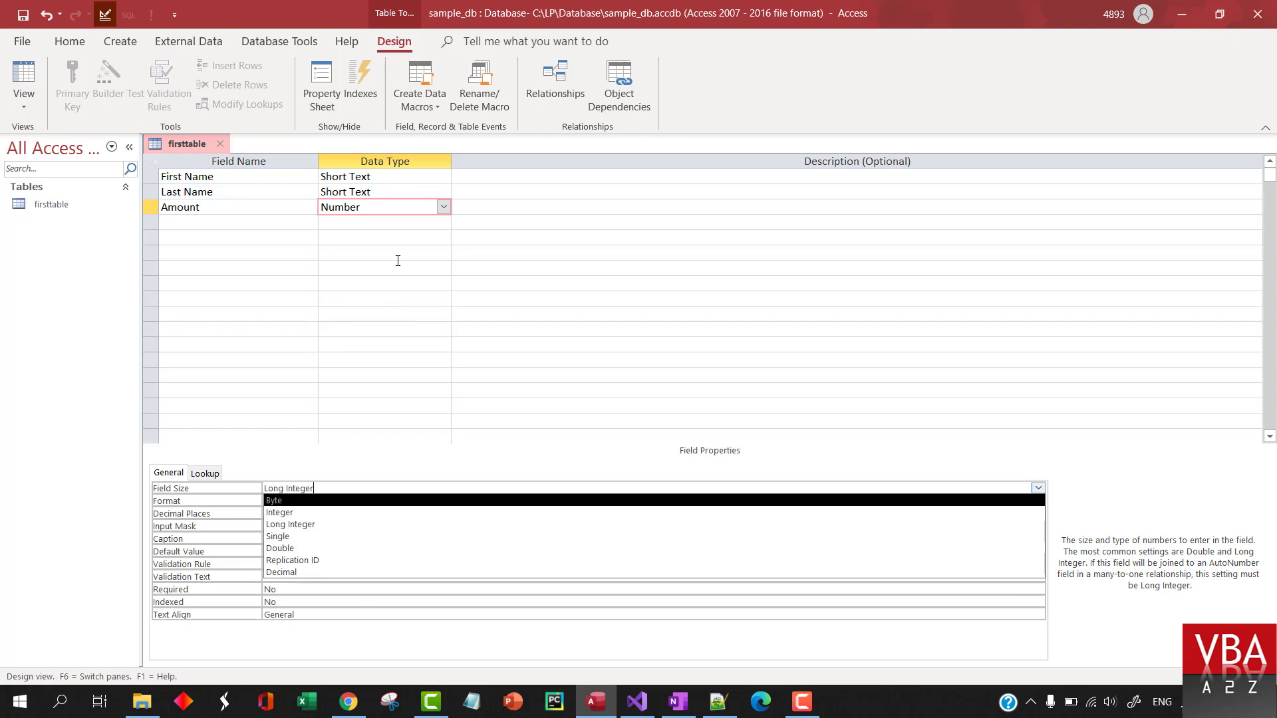
Step: Save firsttable's design and check its columns in Datasheet View
{"action": "left_click", "coordinate": [219, 145]}
{"action": "left_click", "coordinate": [576, 396]}
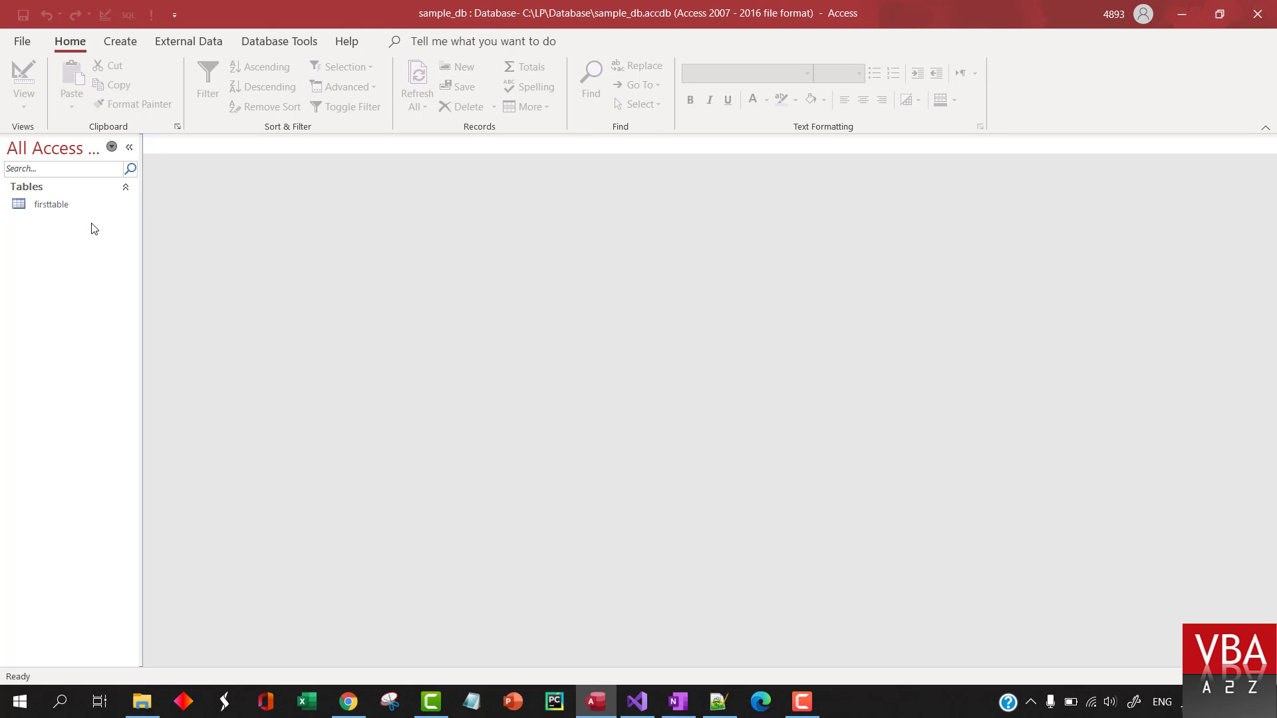
{"action": "double_click", "coordinate": [56, 205]}
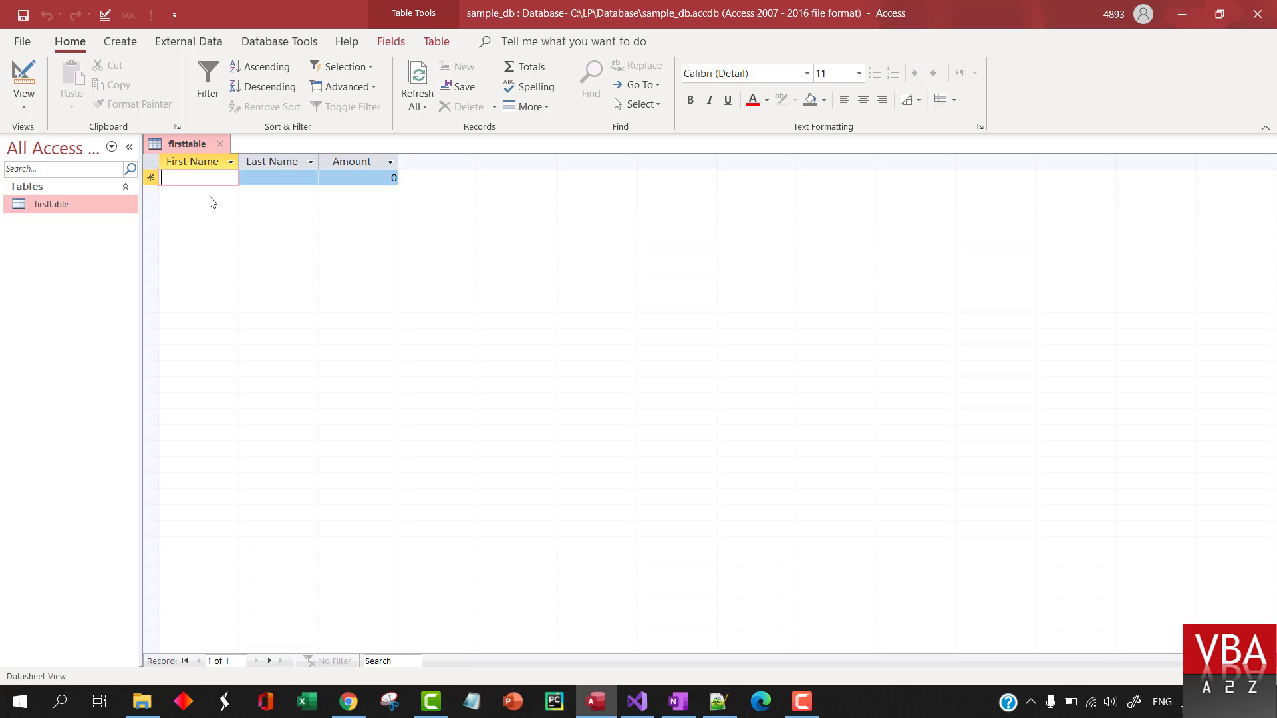
{"action": "left_click", "coordinate": [225, 147]}
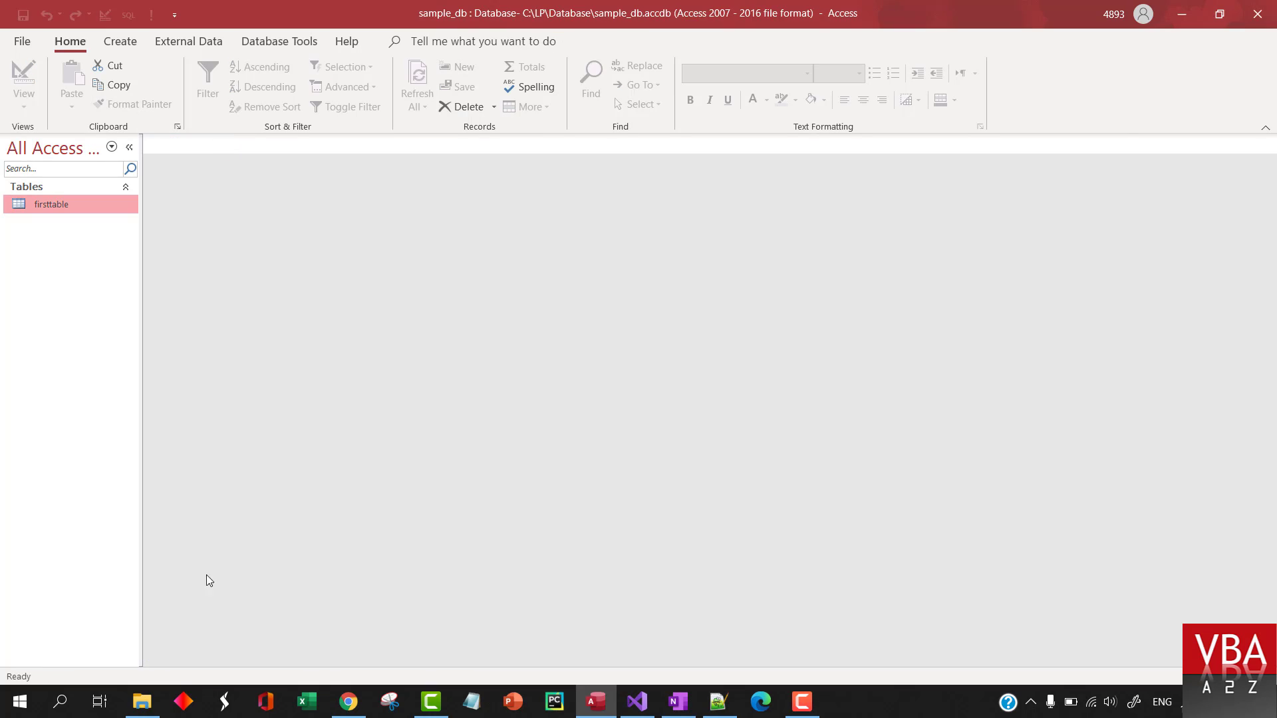
Step: Open the Clients.xlsx workbook in Excel from File Explorer
{"action": "left_click", "coordinate": [142, 702]}
{"action": "left_click", "coordinate": [229, 182]}
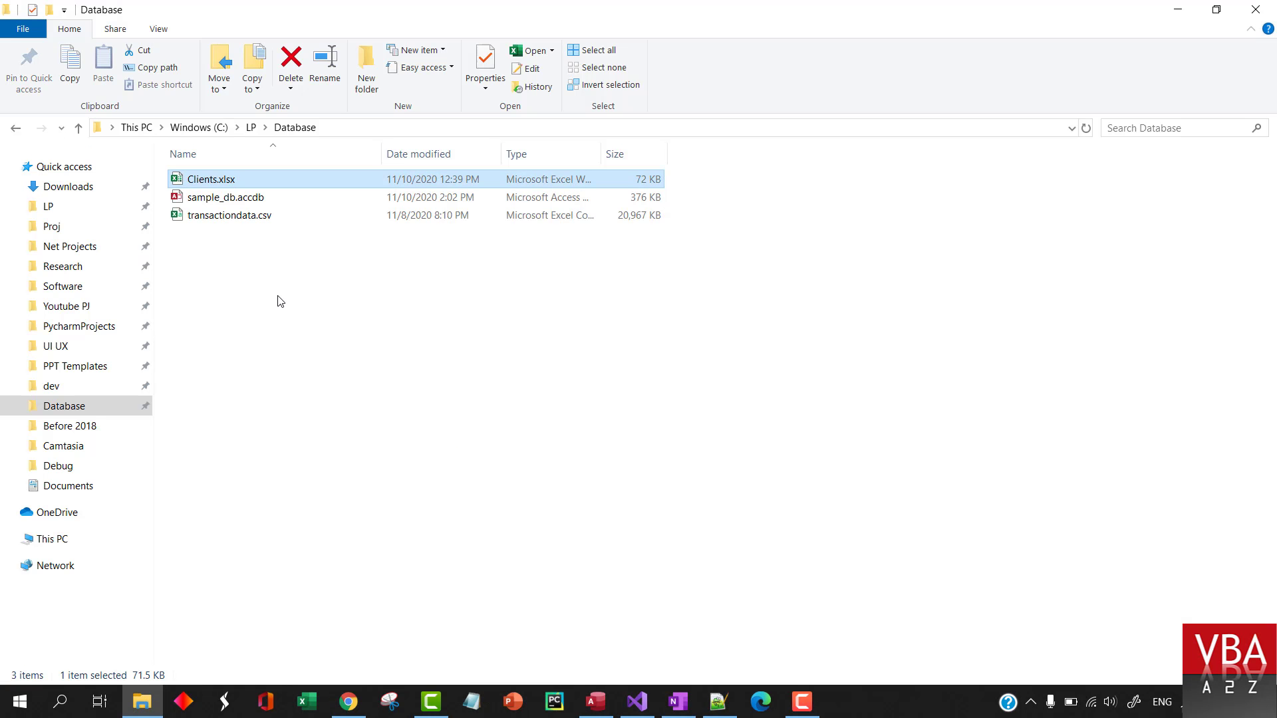
{"action": "key", "text": "Return"}
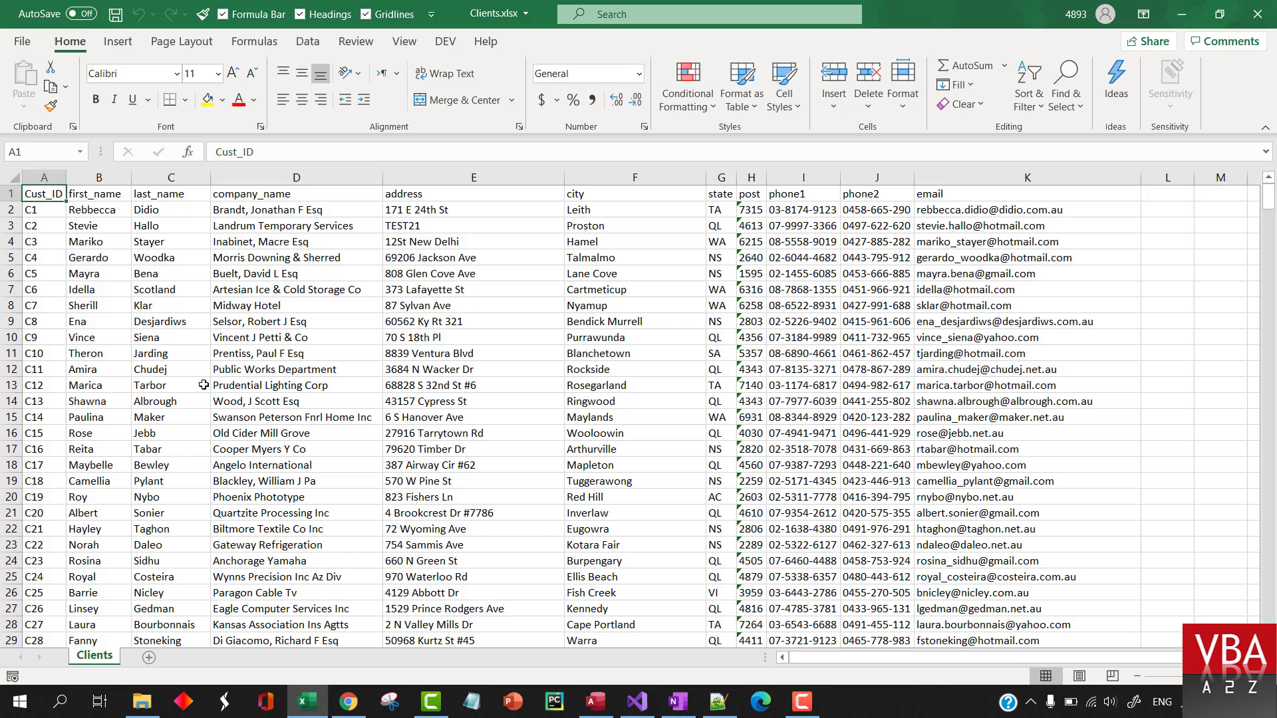
Step: Copy the first three clients' Cust_ID to company_name columns into a new Sheet1 at B2
{"action": "left_click", "coordinate": [149, 658]}
{"action": "left_click", "coordinate": [94, 655]}
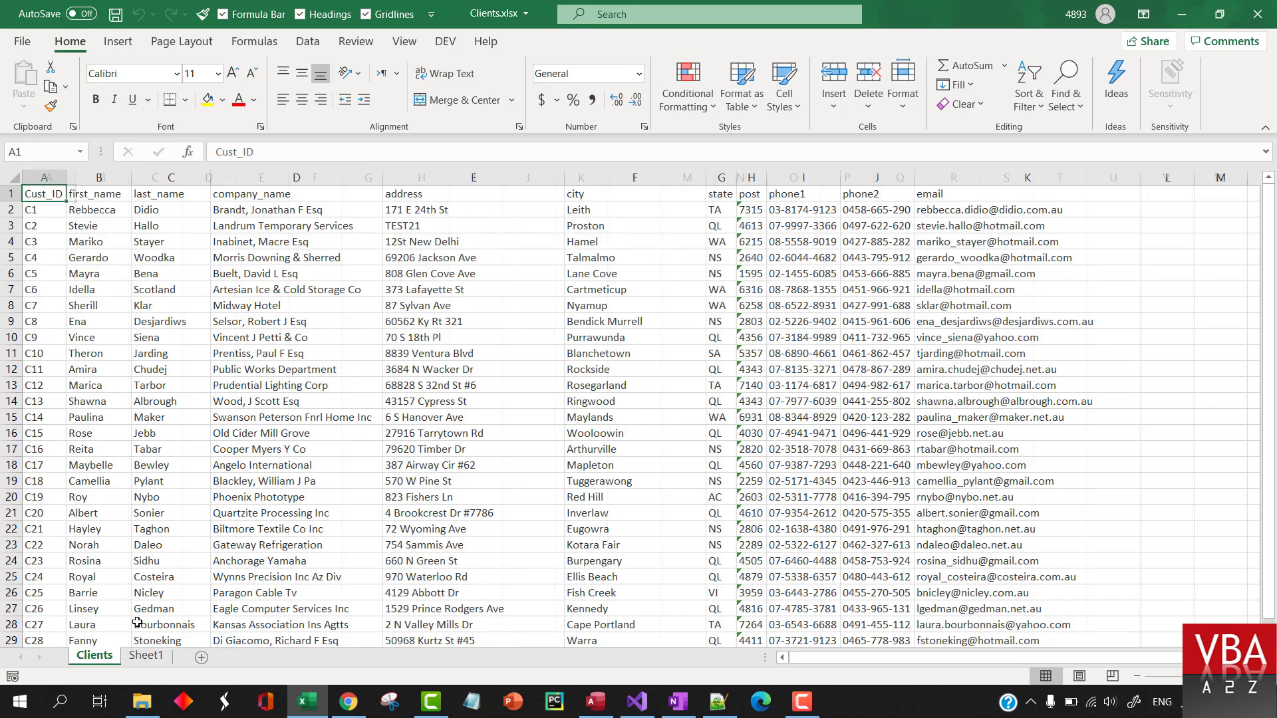
{"action": "left_click", "coordinate": [223, 218], "text": "shift"}
{"action": "key", "text": "ctrl"}
{"action": "key", "text": "shift+Down"}
{"action": "key", "text": "shift+Down"}
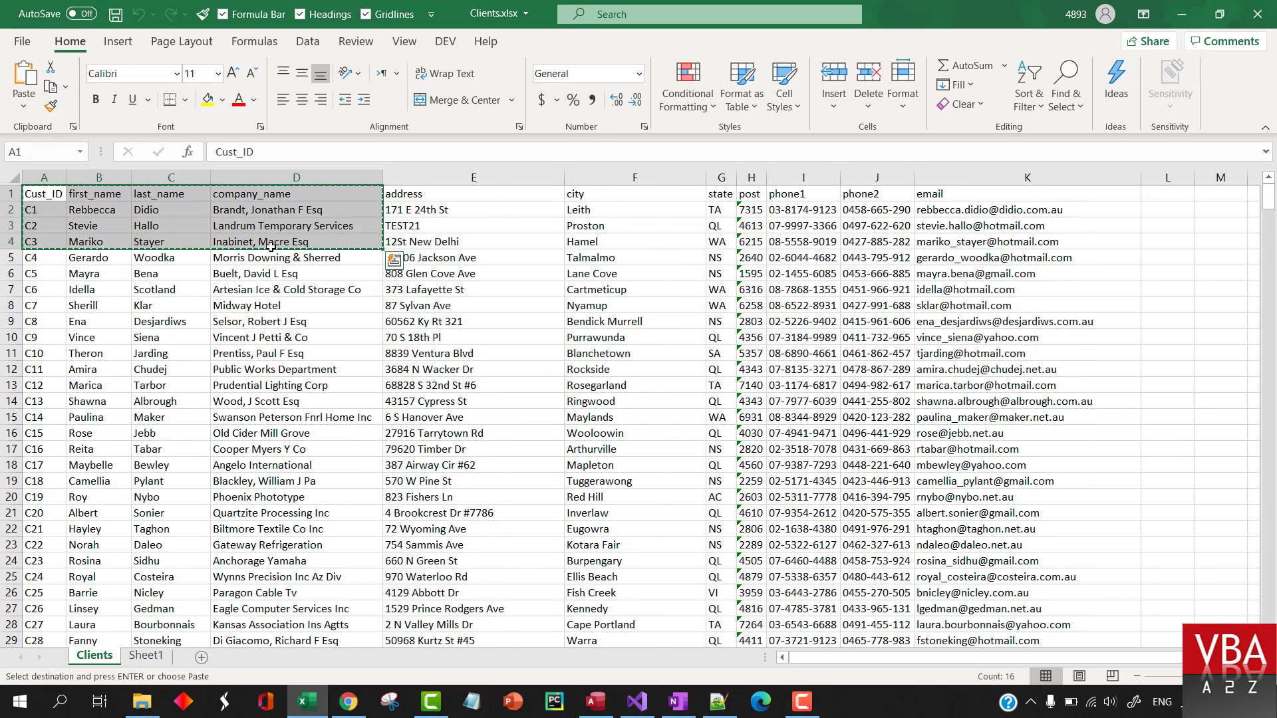
{"action": "key", "text": "ctrl+c"}
{"action": "left_click", "coordinate": [148, 657]}
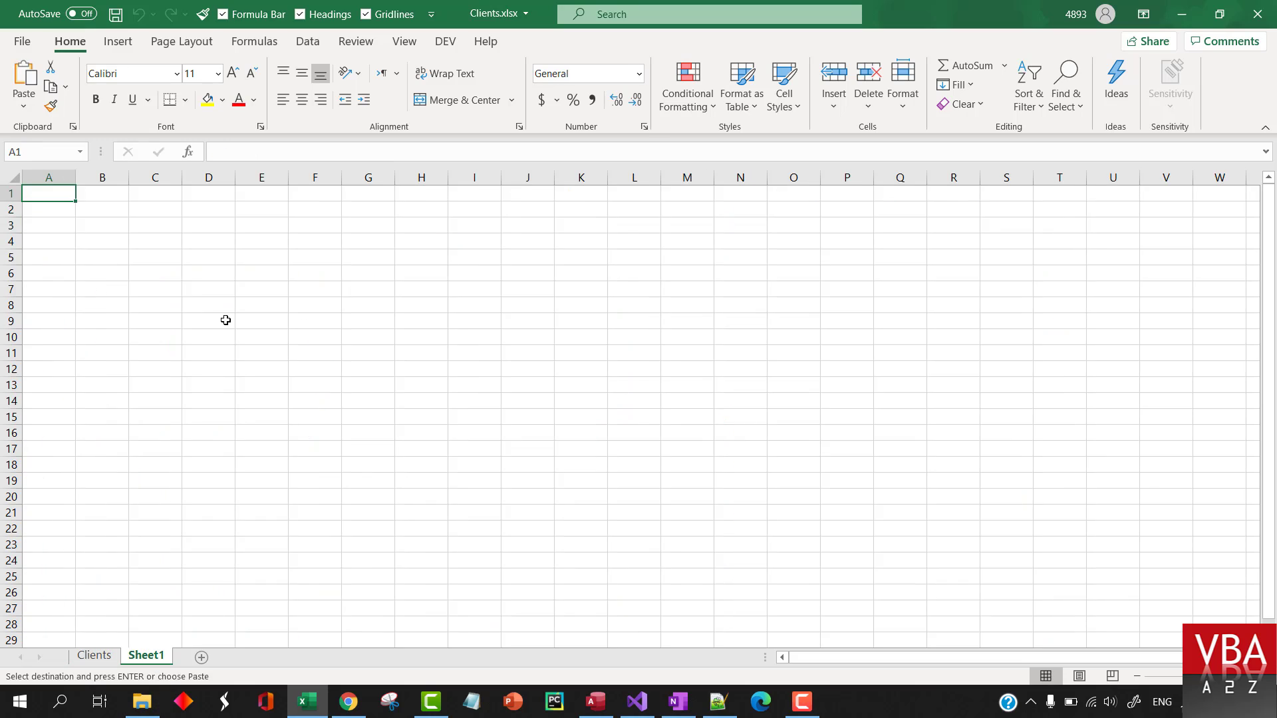
{"action": "left_click", "coordinate": [108, 211]}
{"action": "key", "text": "ctrl+v"}
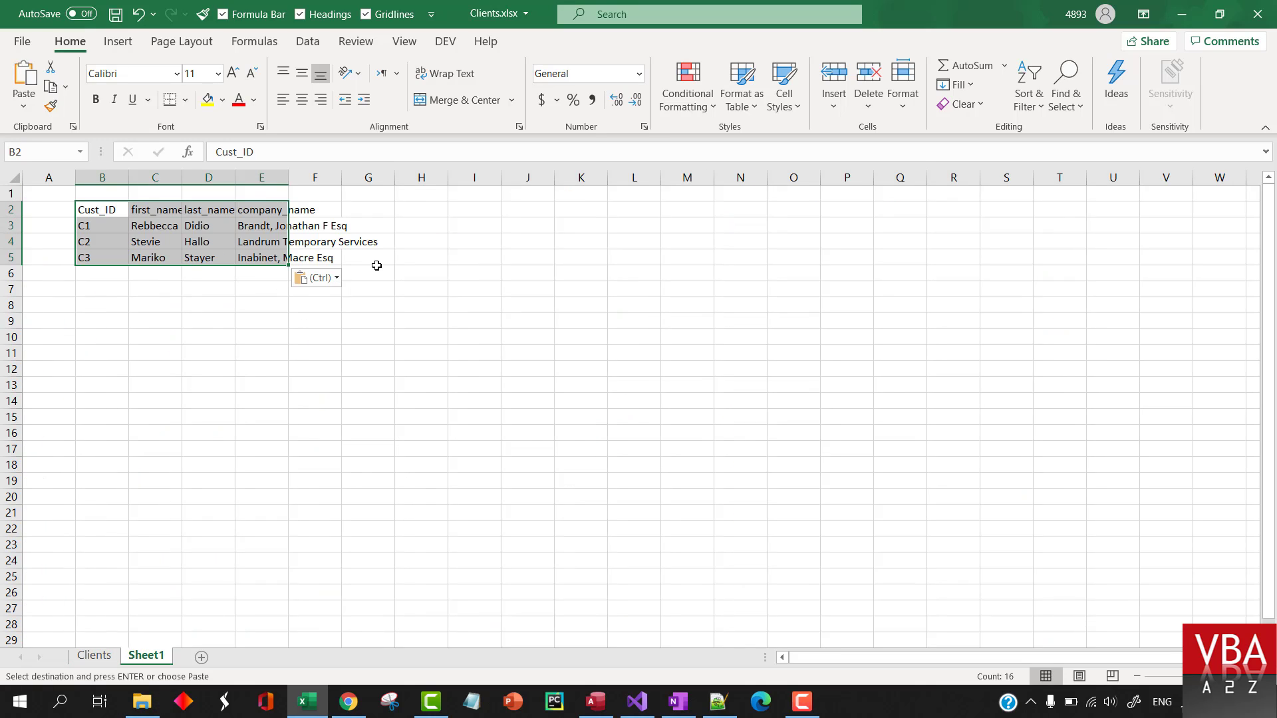
Step: Widen column E to fit the company names in the pasted B2:E5 range
{"action": "left_click", "coordinate": [313, 214]}
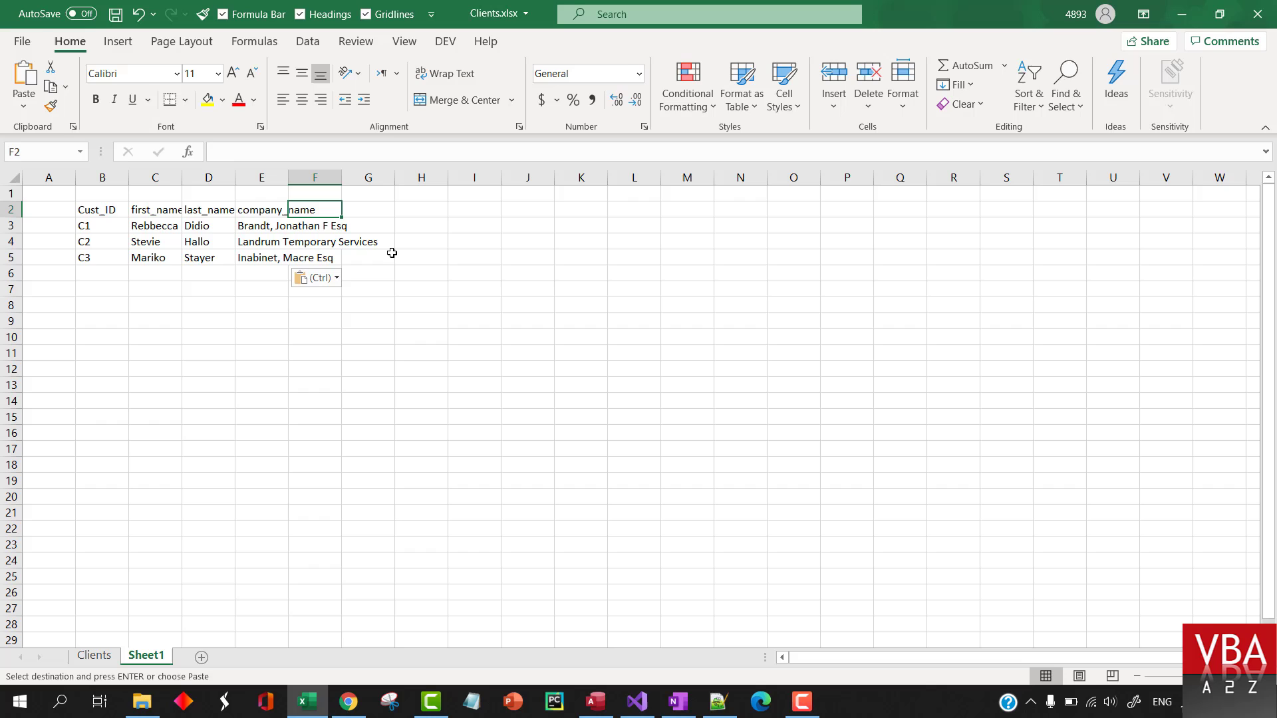
{"action": "key", "text": "Left"}
{"action": "key", "text": "Down"}
{"action": "key", "text": "ctrl+shift+Down"}
{"action": "key", "text": "ctrl+shift+Left"}
{"action": "key", "text": "Right"}
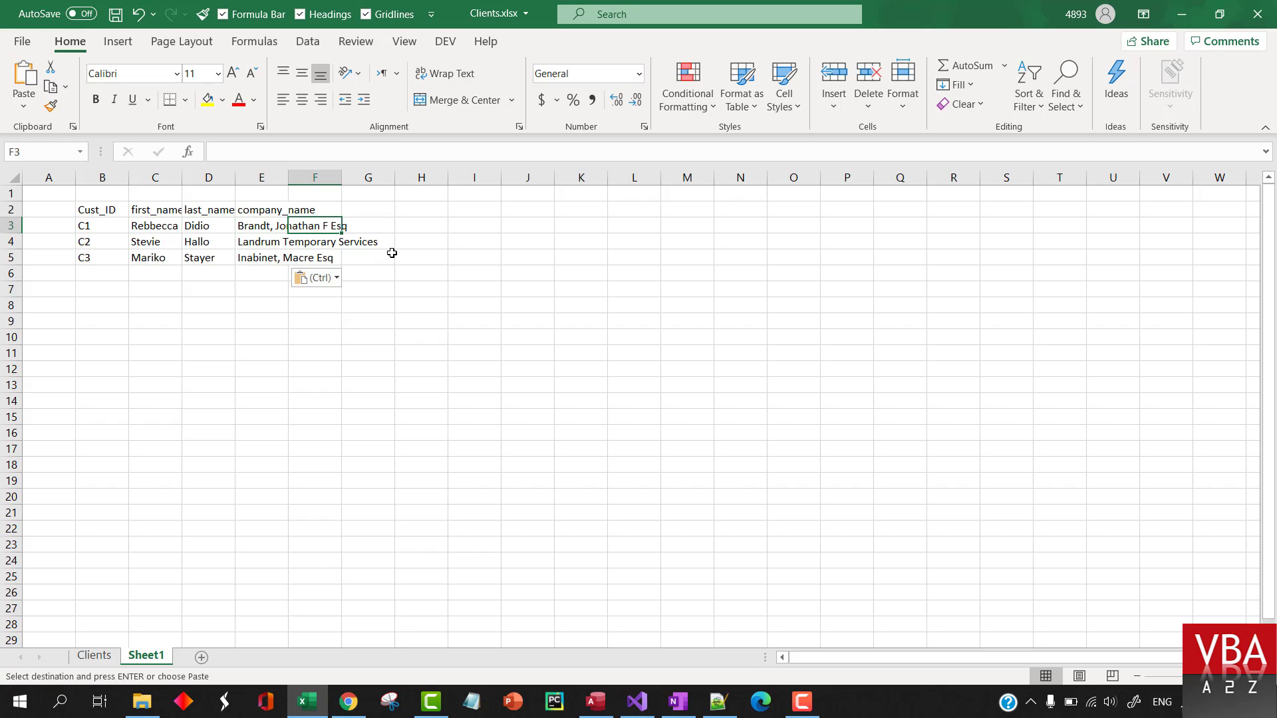
{"action": "key", "text": "Up"}
{"action": "double_click", "coordinate": [288, 177]}
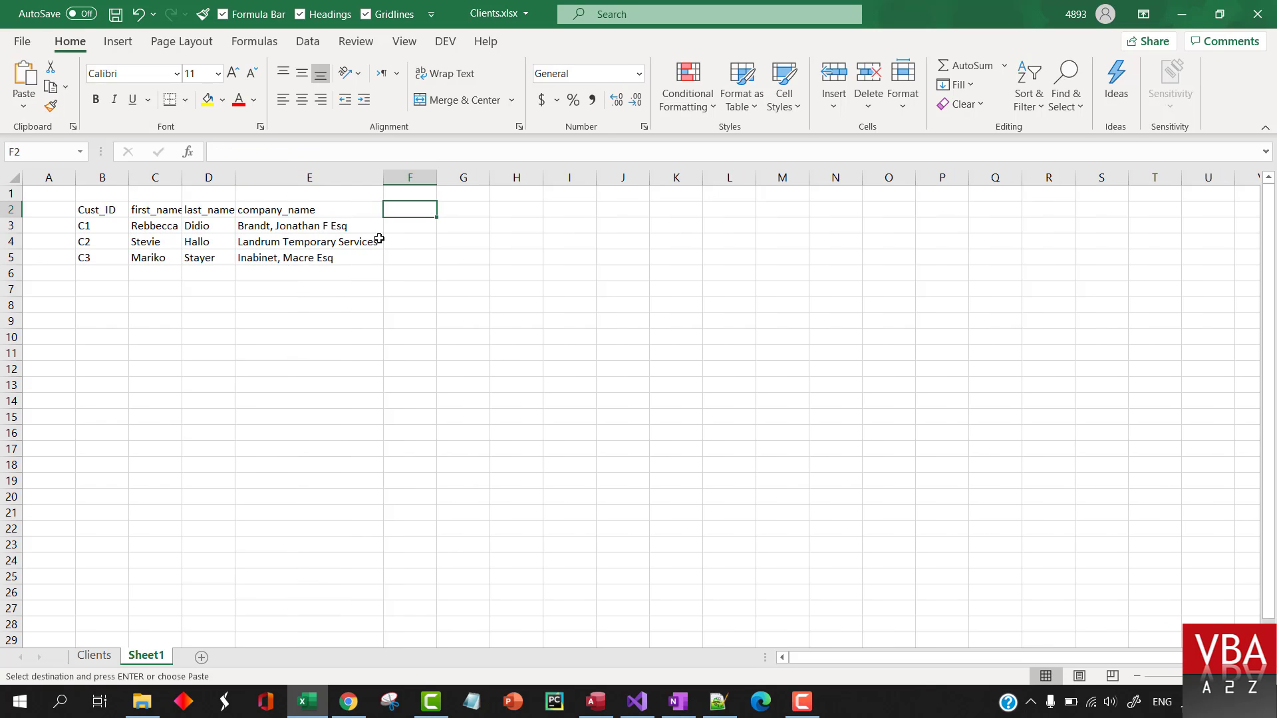
{"action": "left_click", "coordinate": [411, 273]}
{"action": "left_click_drag", "start_coordinate": [118, 210], "coordinate": [299, 259]}
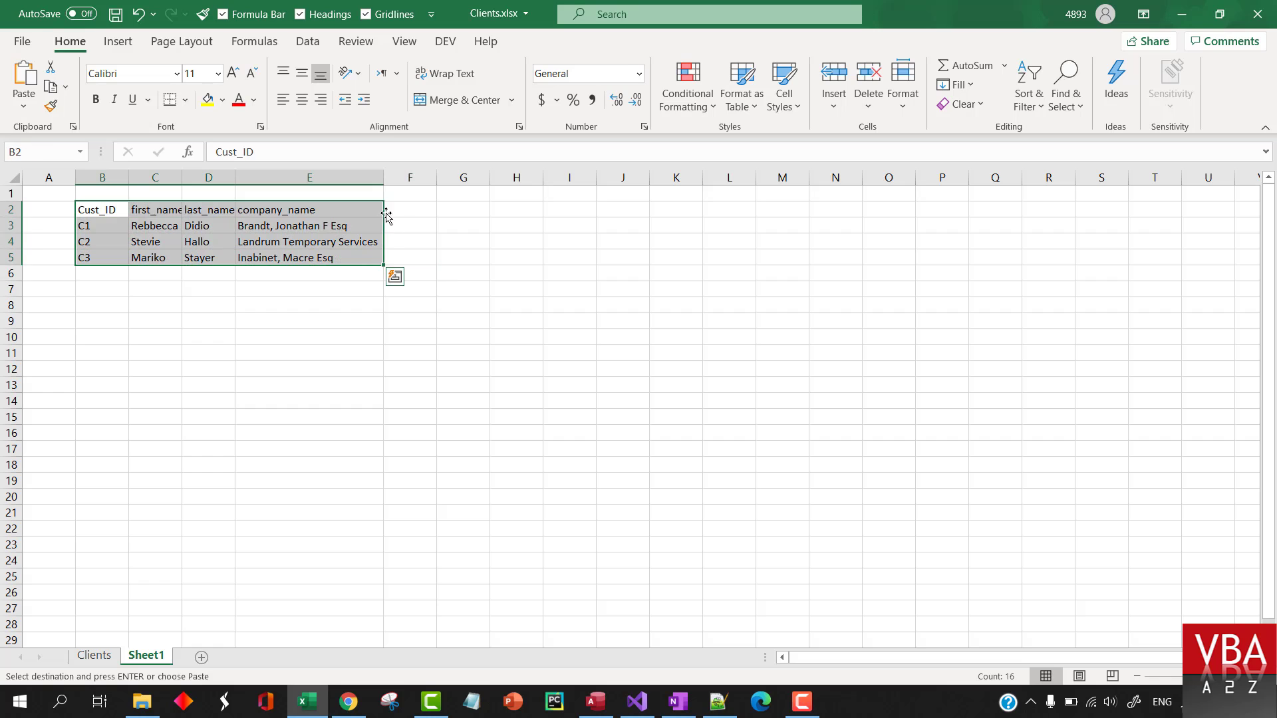
Step: Add the column headers Amount in F2 and OnDate in G2
{"action": "left_click", "coordinate": [392, 210]}
{"action": "type", "text": "Amount"}
{"action": "key", "text": "Return"}
{"action": "key", "text": "Up"}
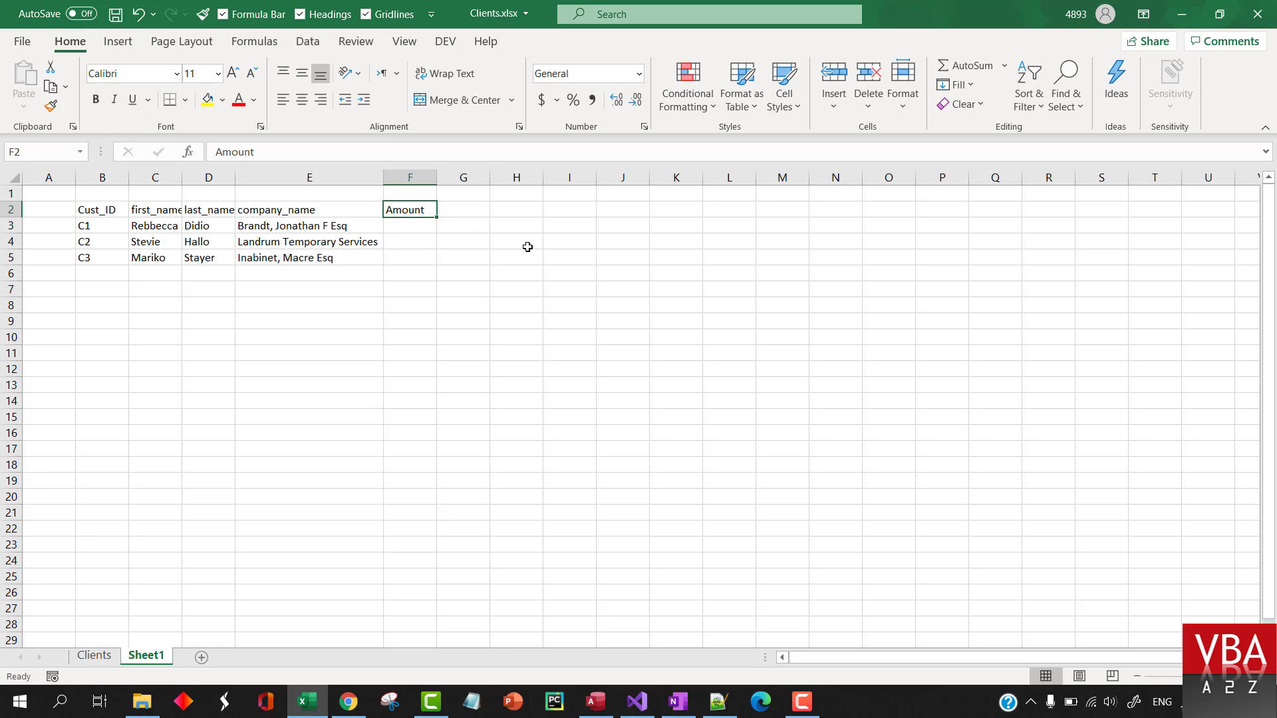
{"action": "key", "text": "Right"}
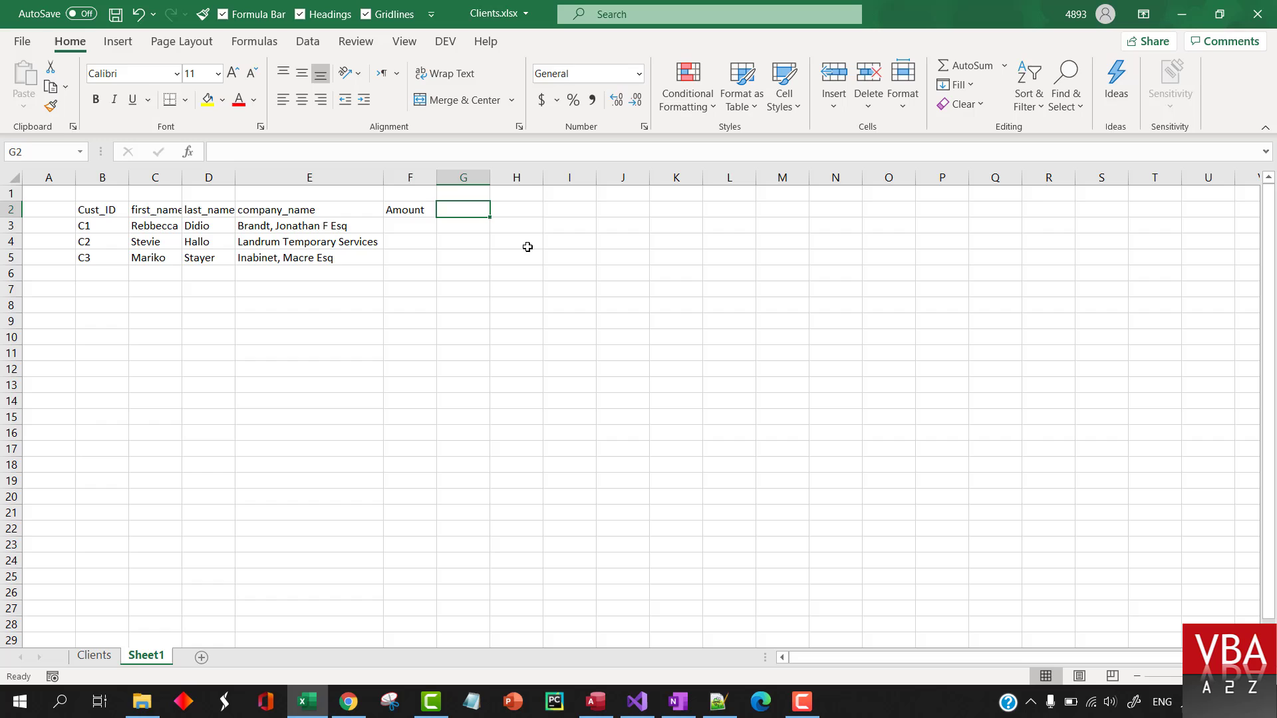
{"action": "type", "text": "OnDate"}
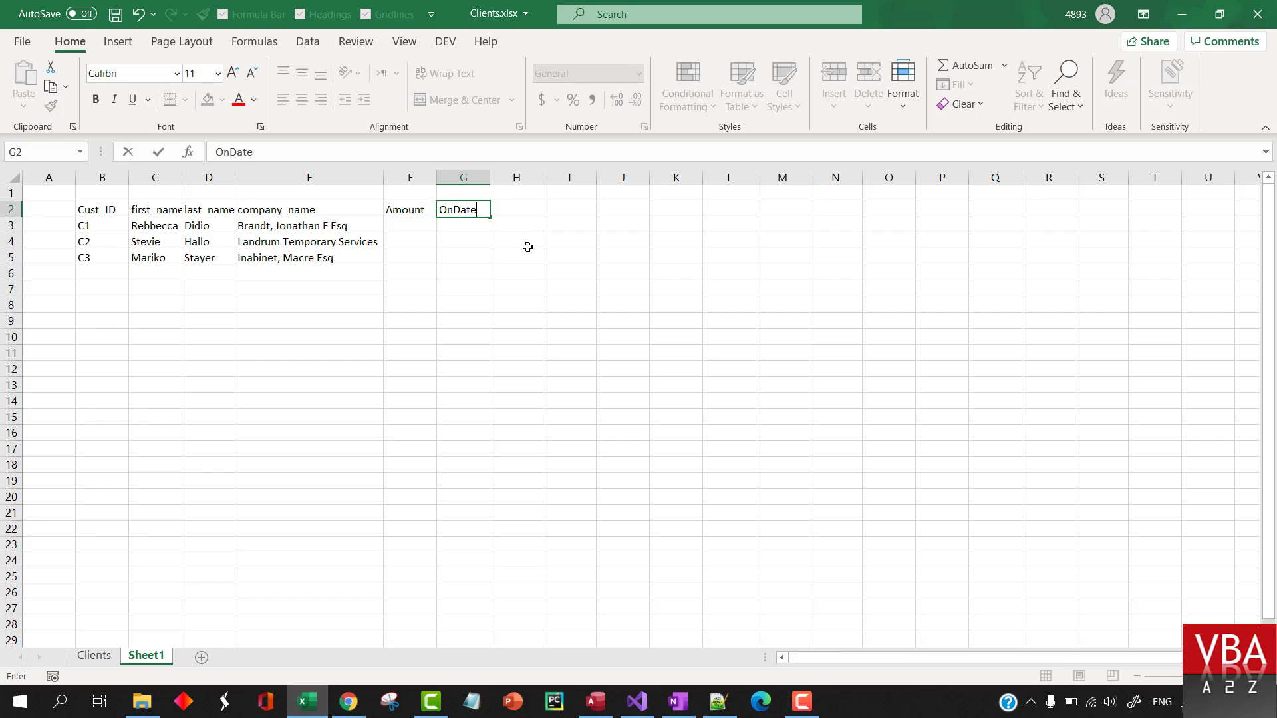
{"action": "key", "text": "Left"}
{"action": "key", "text": "Down"}
Step: Enter Amount values 34563.3456, 6534.456 and 456456.5 in F3:F5
{"action": "type", "text": "q34534.23"}
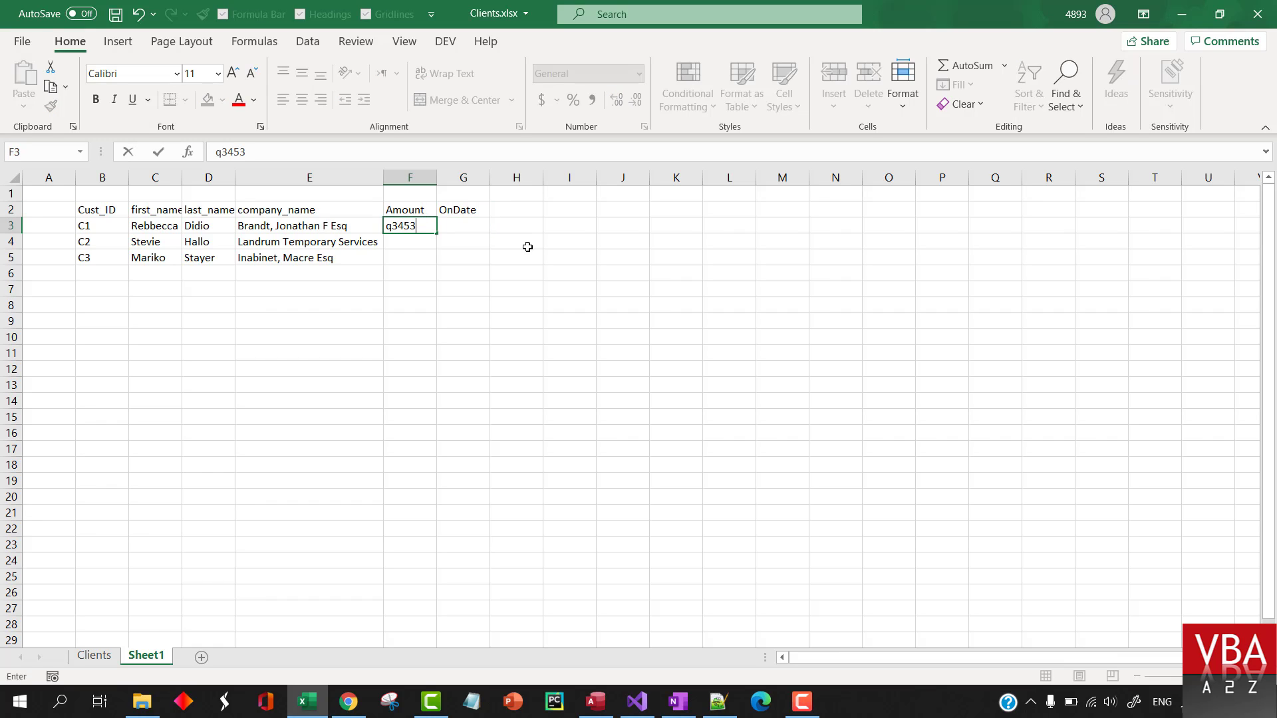
{"action": "key", "text": "Escape"}
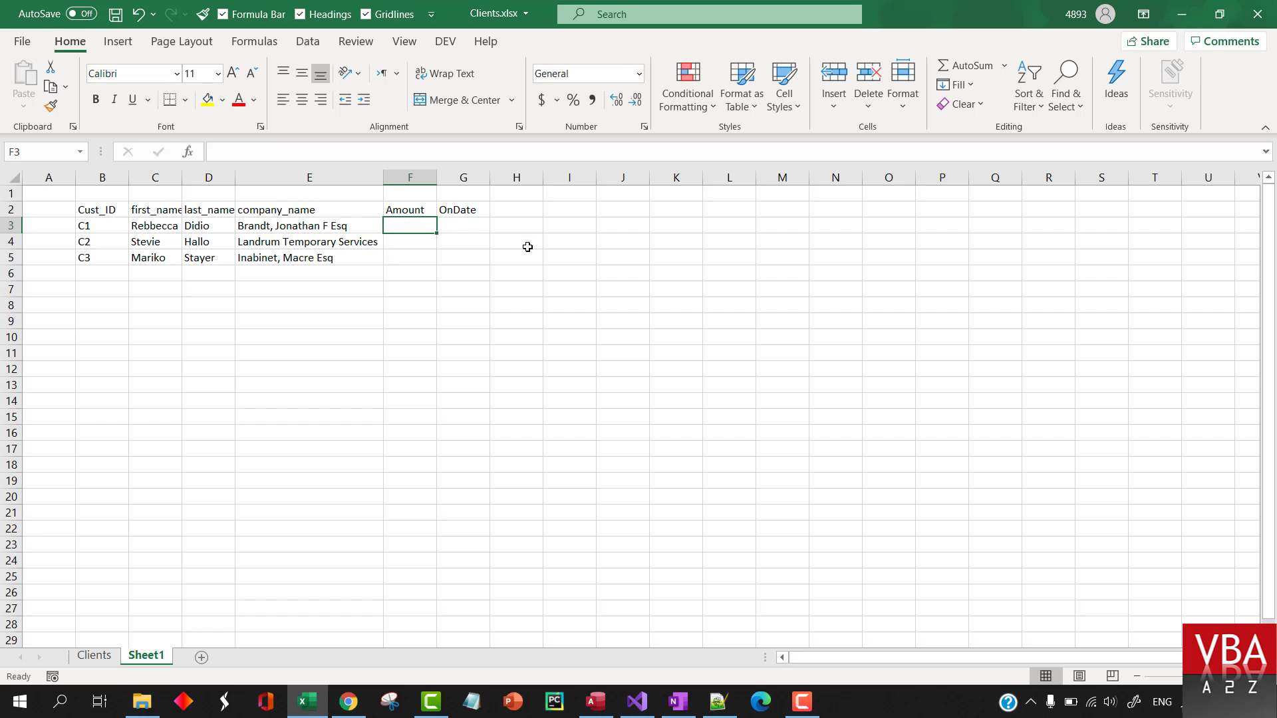
{"action": "type", "text": "34563.3456"}
{"action": "key", "text": "Return"}
{"action": "type", "text": "65"}
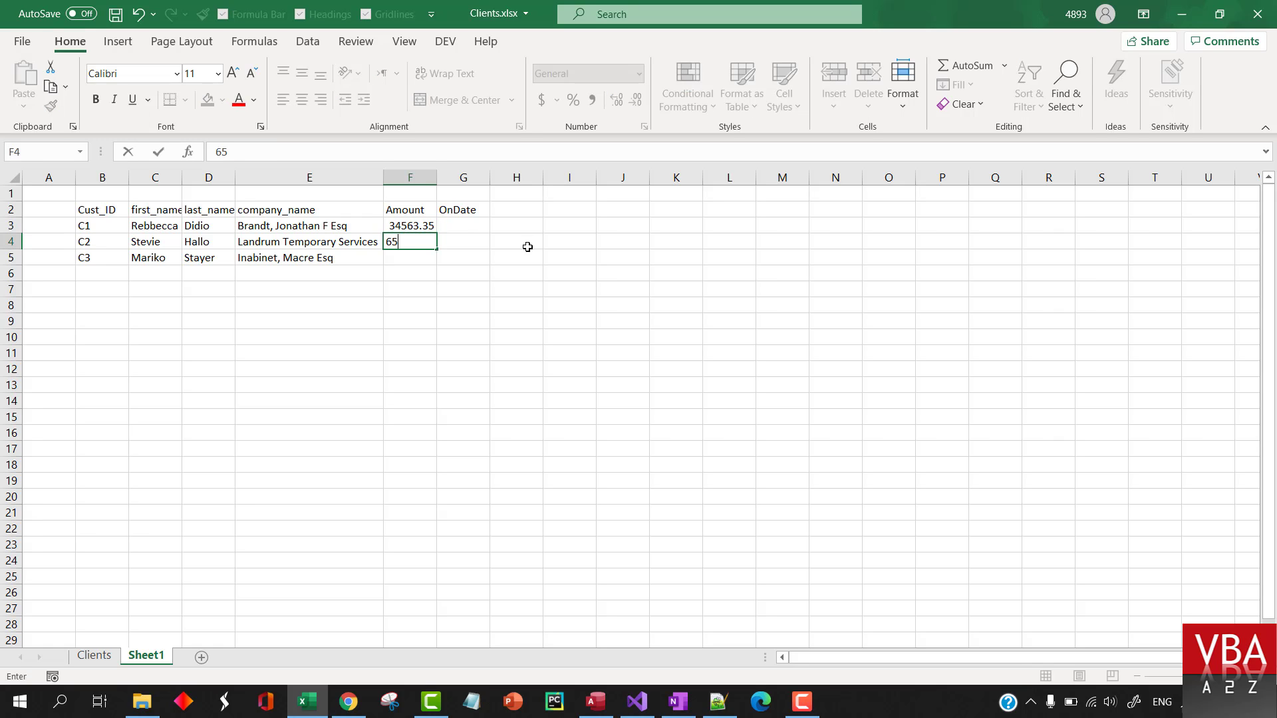
{"action": "type", "text": "34.456"}
{"action": "key", "text": "Return"}
{"action": "type", "text": "456456."}
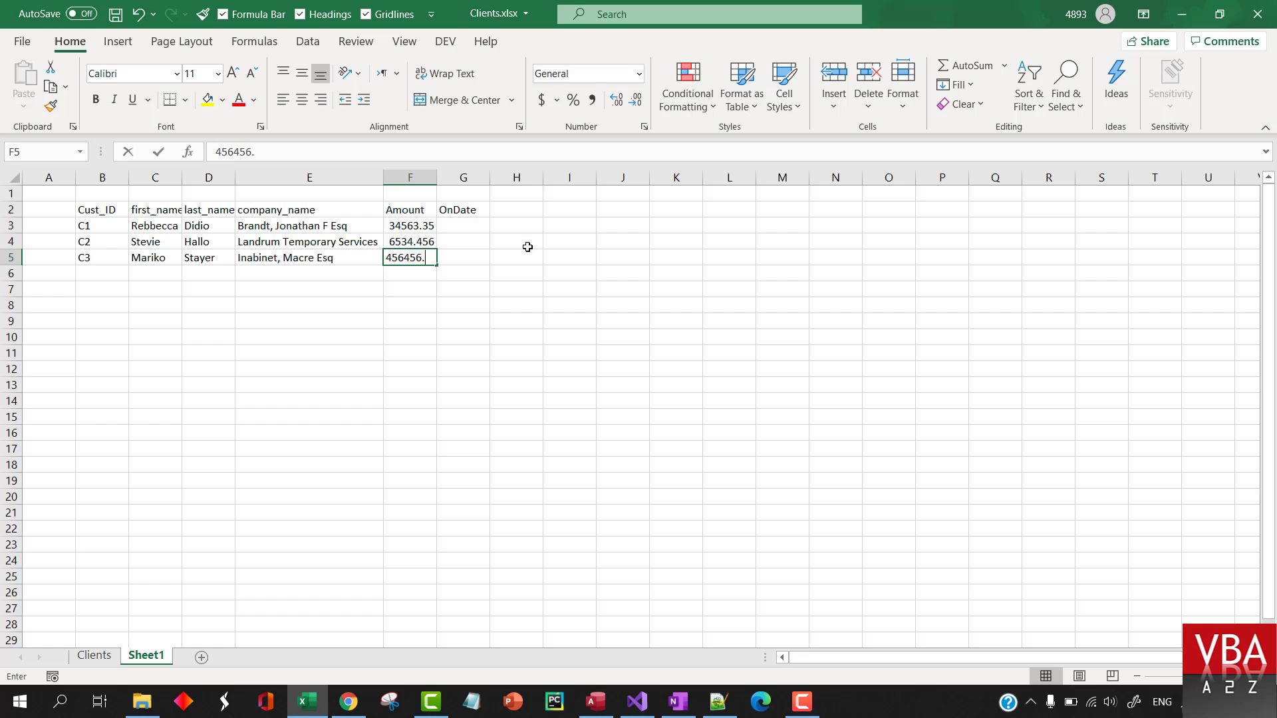
{"action": "type", "text": "5"}
{"action": "key", "text": "Return"}
Step: Fill G3:G5 with today's date, 11/10/2020
{"action": "key", "text": "Right"}
{"action": "key", "text": "Up"}
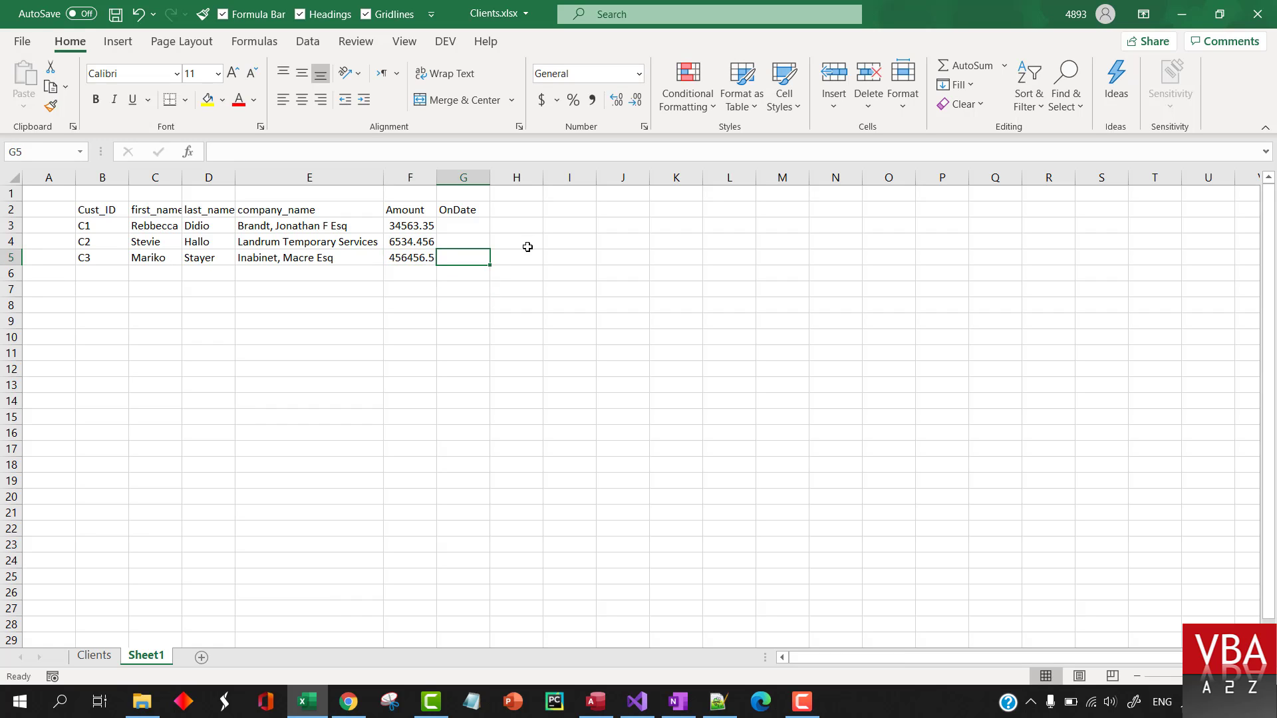
{"action": "key", "text": "ctrl+semicolon"}
{"action": "key", "text": "ctrl+Return"}
{"action": "key", "text": "ctrl+c"}
{"action": "key", "text": "shift+Up"}
{"action": "key", "text": "shift+Up"}
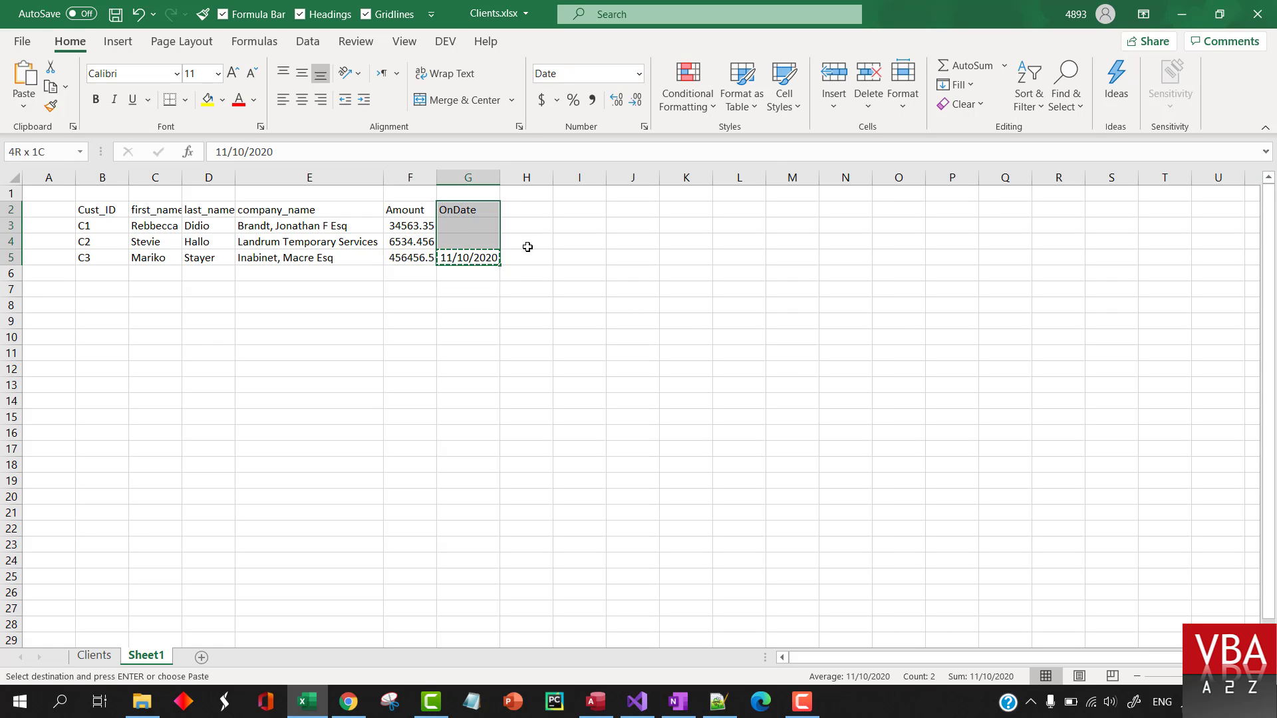
{"action": "key", "text": "Return"}
{"action": "left_click", "coordinate": [528, 247]}
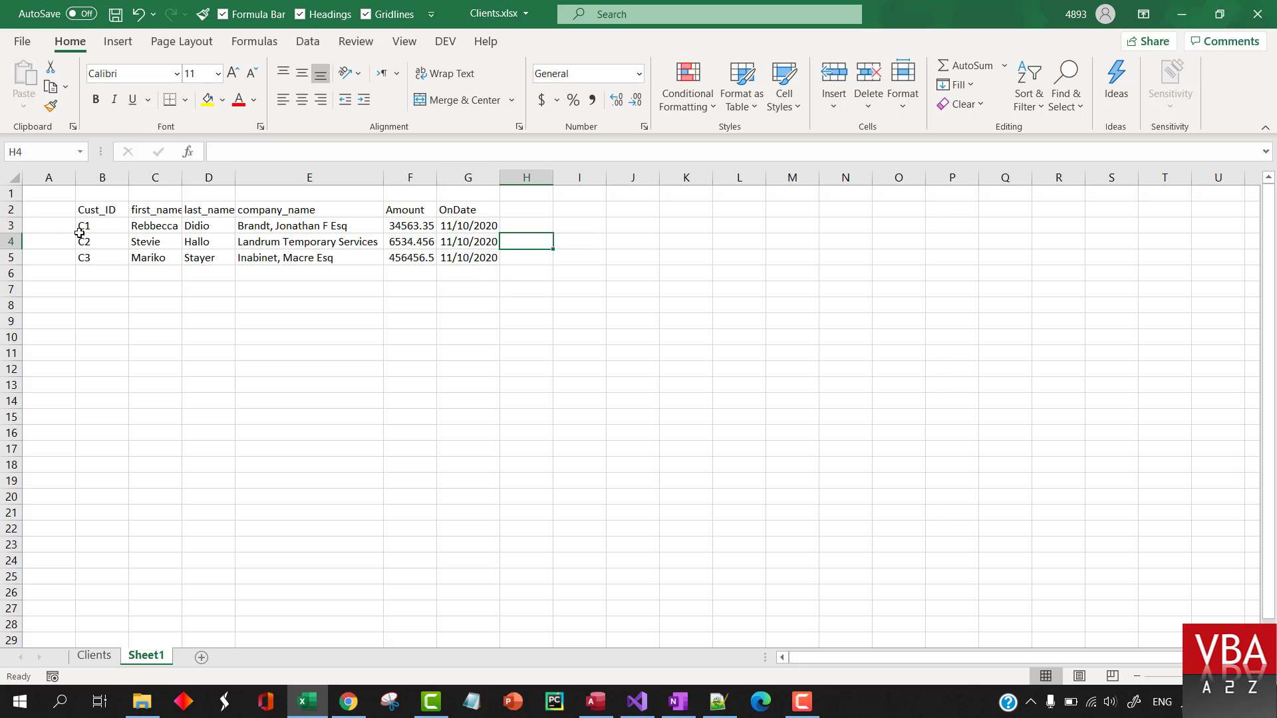
Step: Add an ID header in A2 with the value 1 for each client row
{"action": "left_click_drag", "start_coordinate": [87, 211], "coordinate": [440, 263]}
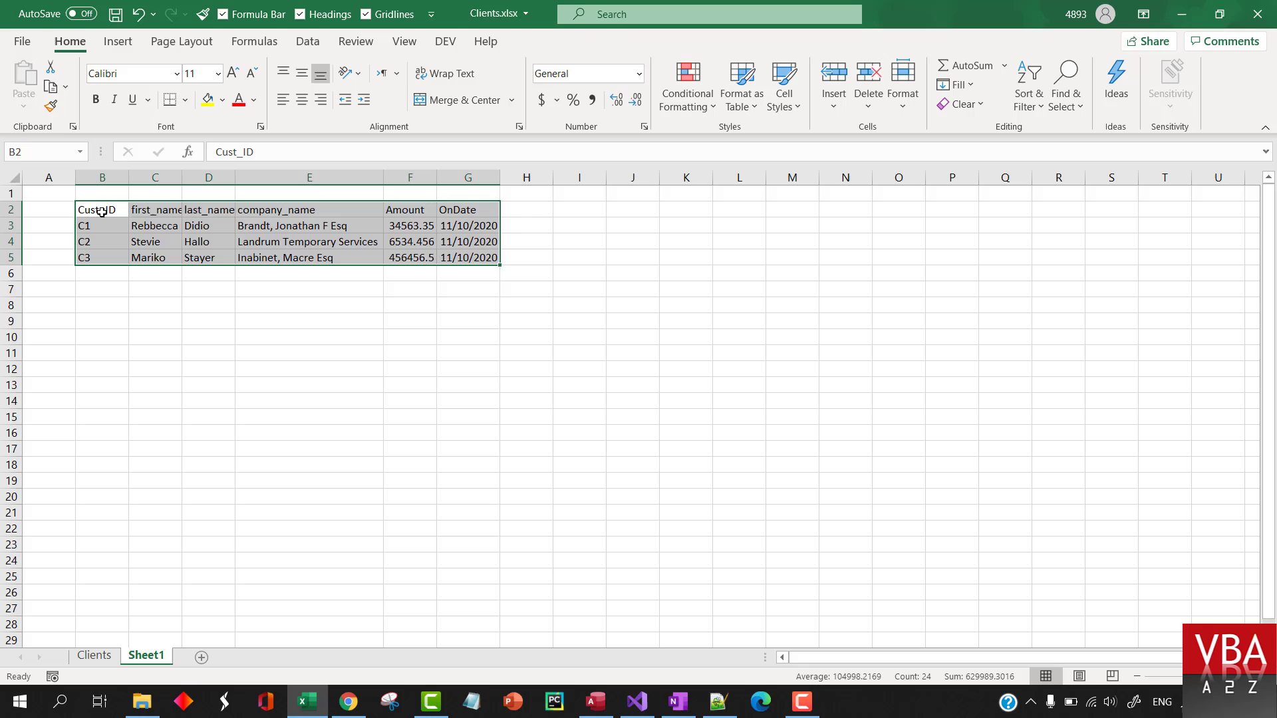
{"action": "left_click", "coordinate": [42, 213]}
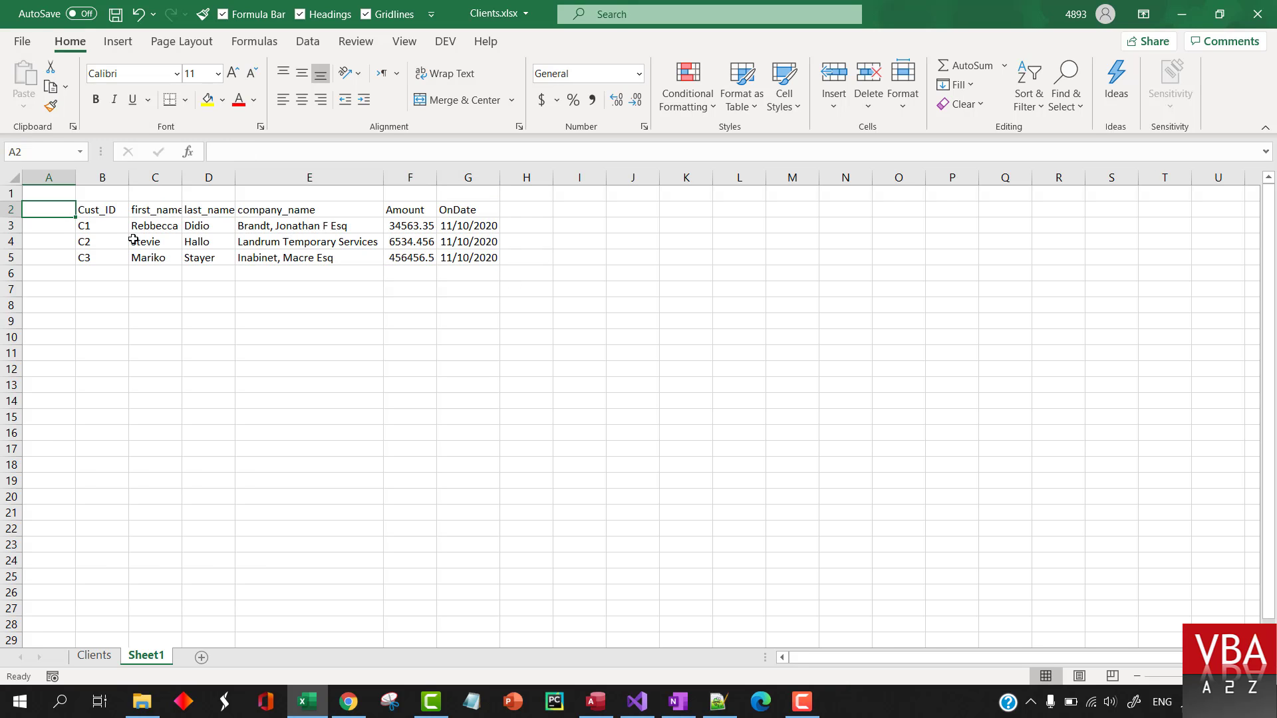
{"action": "type", "text": "ID"}
{"action": "key", "text": "Return"}
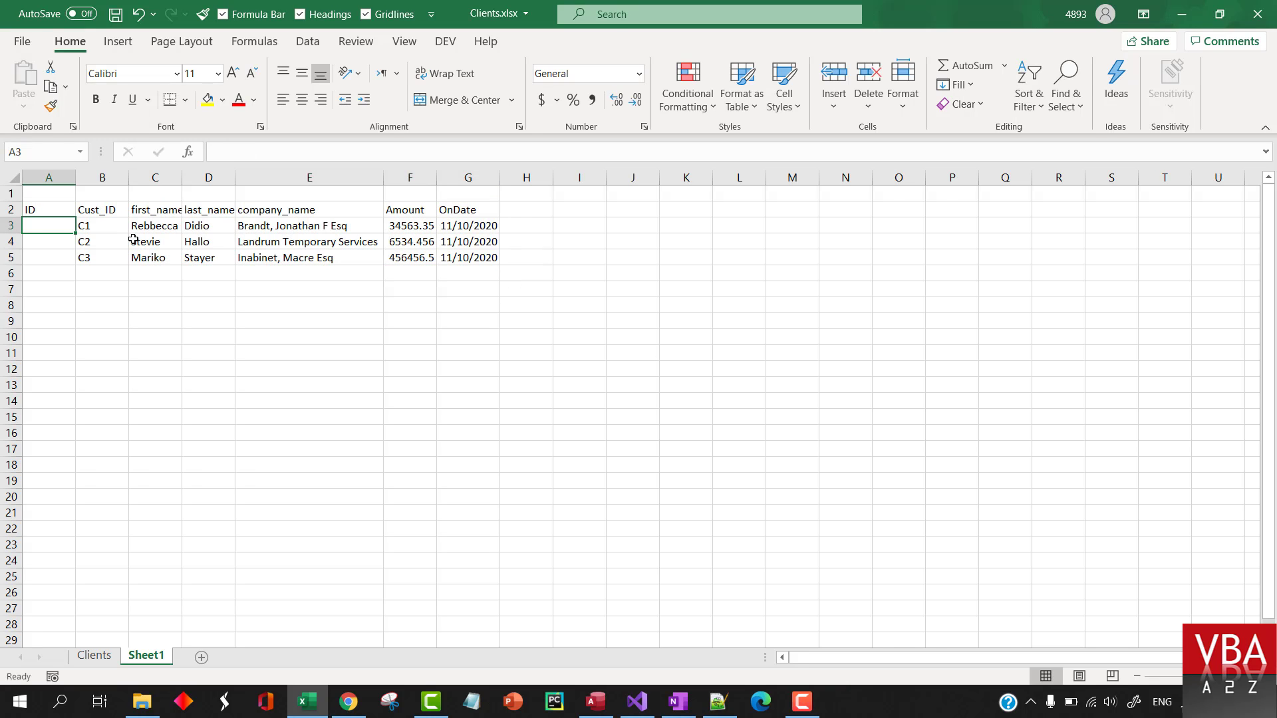
{"action": "type", "text": "1"}
{"action": "key", "text": "Return"}
{"action": "type", "text": "1"}
{"action": "key", "text": "Return"}
{"action": "type", "text": "1"}
{"action": "key", "text": "Return"}
{"action": "key", "text": "Up"}
{"action": "key", "text": "Up"}
{"action": "key", "text": "Up"}
{"action": "key", "text": "Up"}
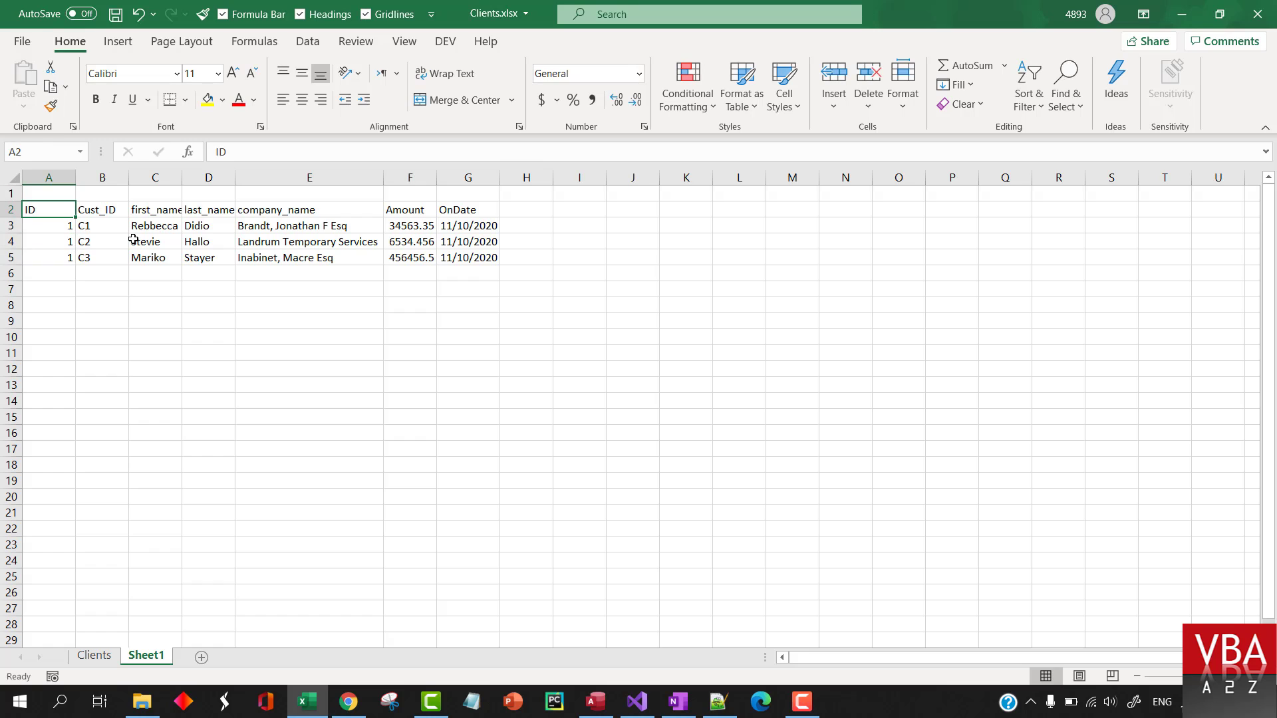
Step: Select the whole client table A2:G5 and copy it
{"action": "key", "text": "ctrl+shift+Down"}
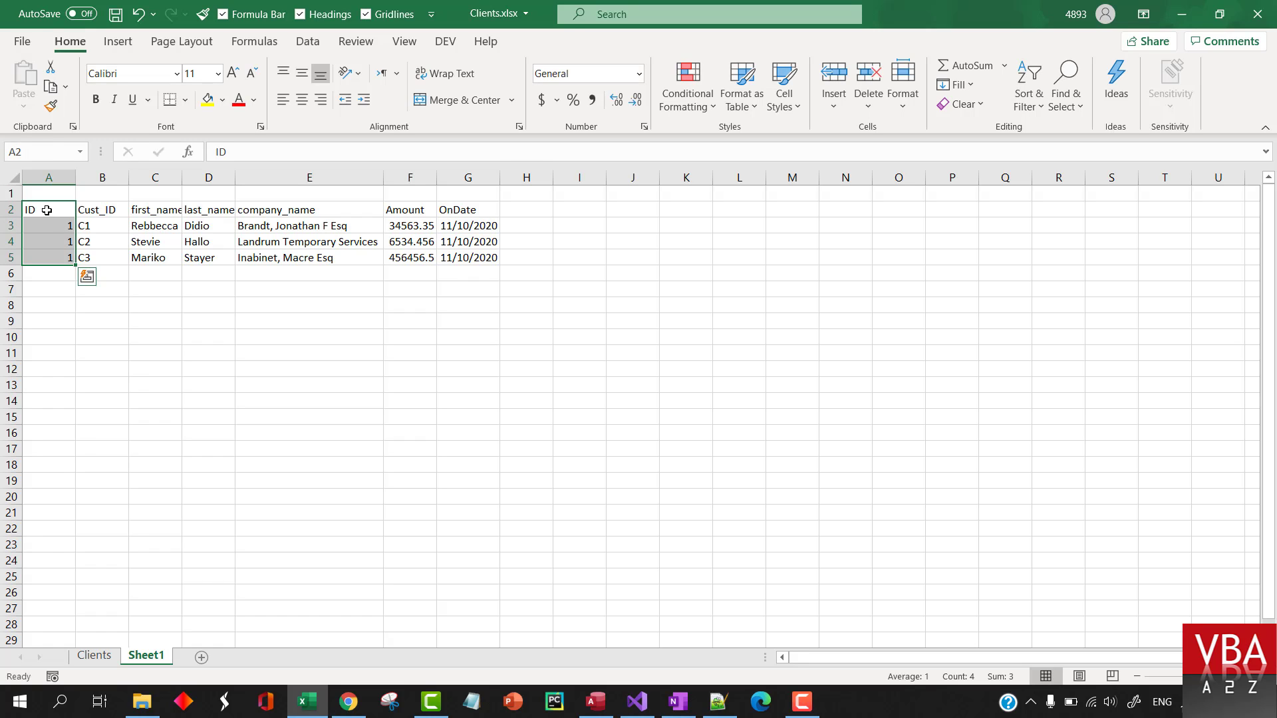
{"action": "left_click_drag", "start_coordinate": [47, 210], "coordinate": [456, 257]}
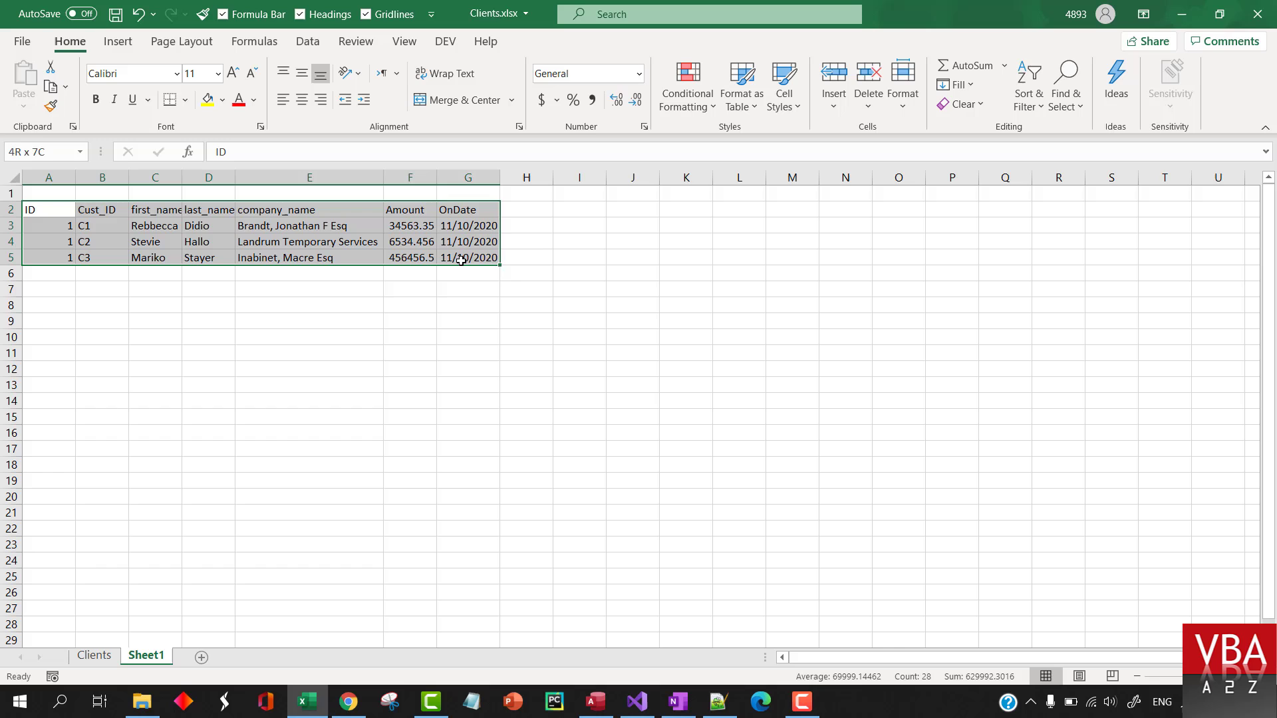
{"action": "key", "text": "ctrl+c"}
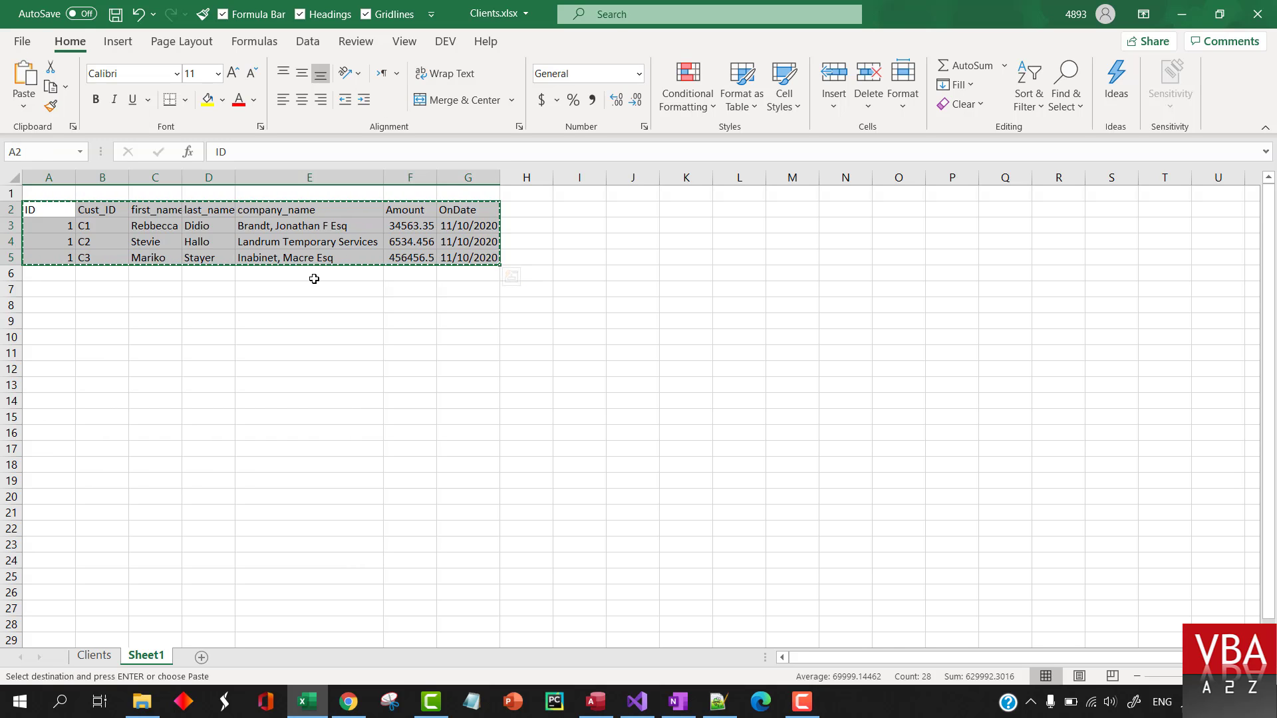
Step: Try pasting the copied rows into a new Access table, dismiss the clipboard error, and return to Excel
{"action": "left_click", "coordinate": [596, 700]}
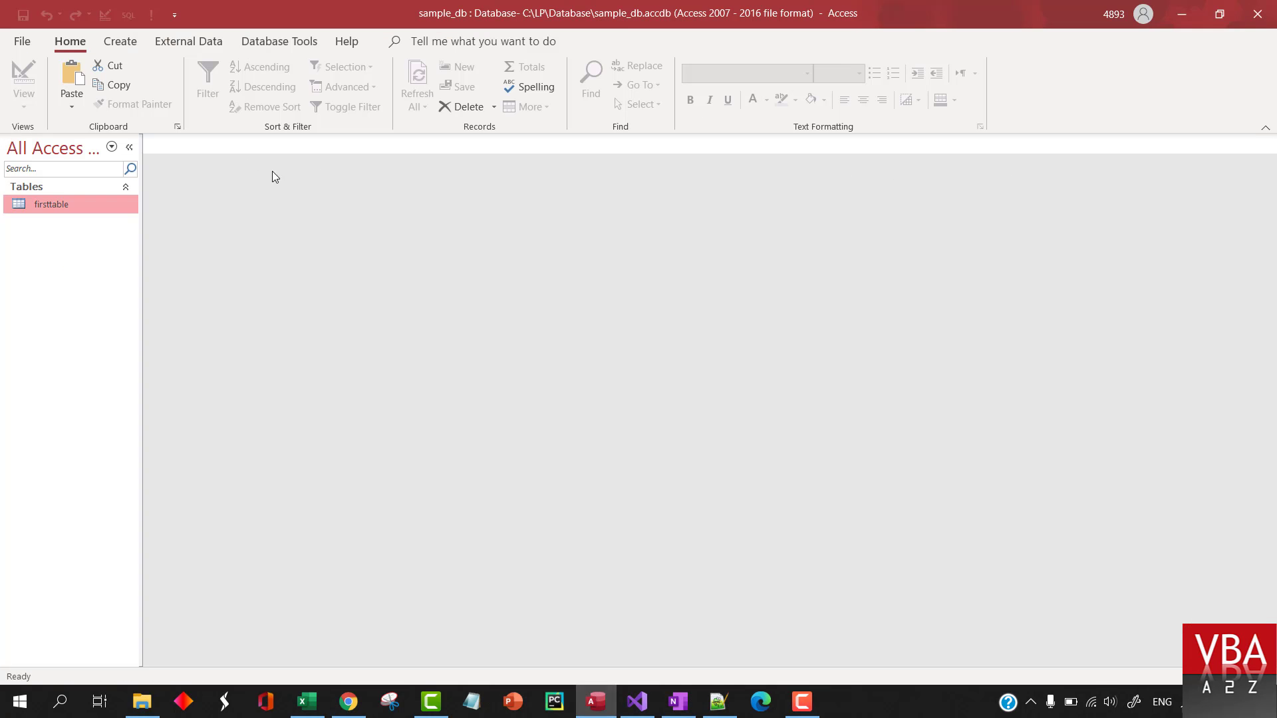
{"action": "left_click", "coordinate": [120, 41]}
{"action": "left_click", "coordinate": [89, 80]}
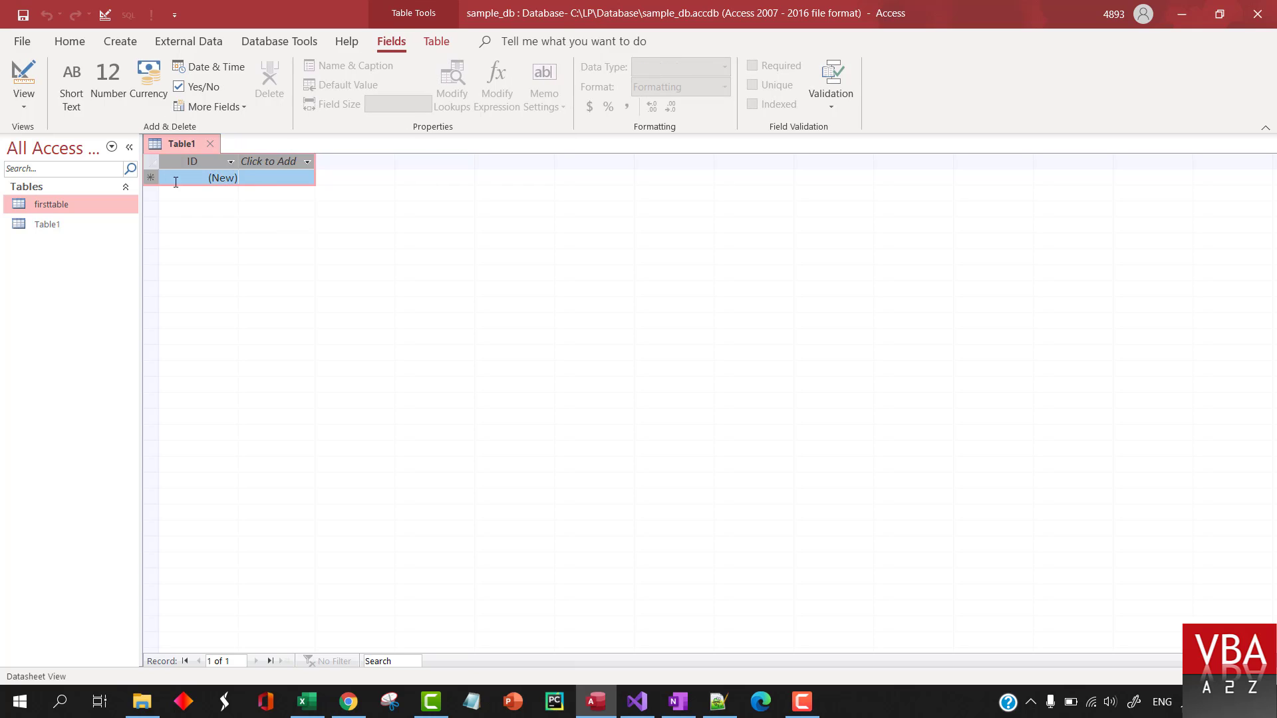
{"action": "key", "text": "ctrl+v"}
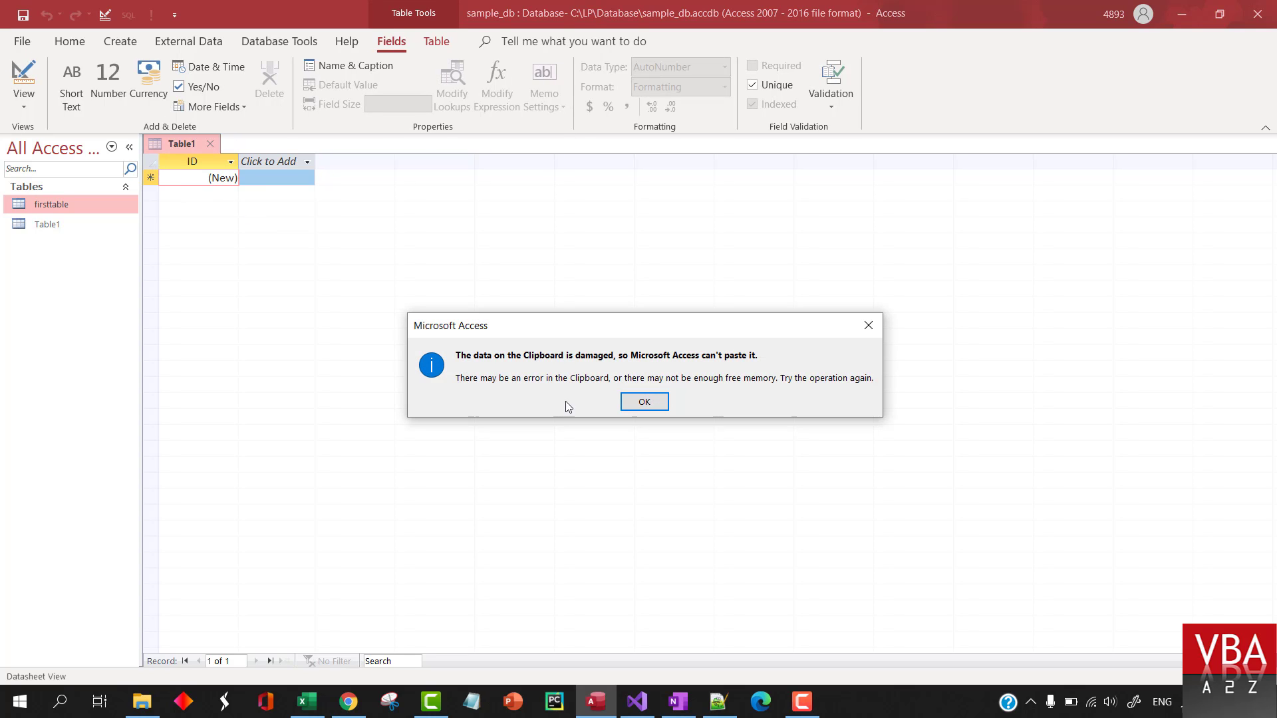
{"action": "left_click", "coordinate": [645, 402]}
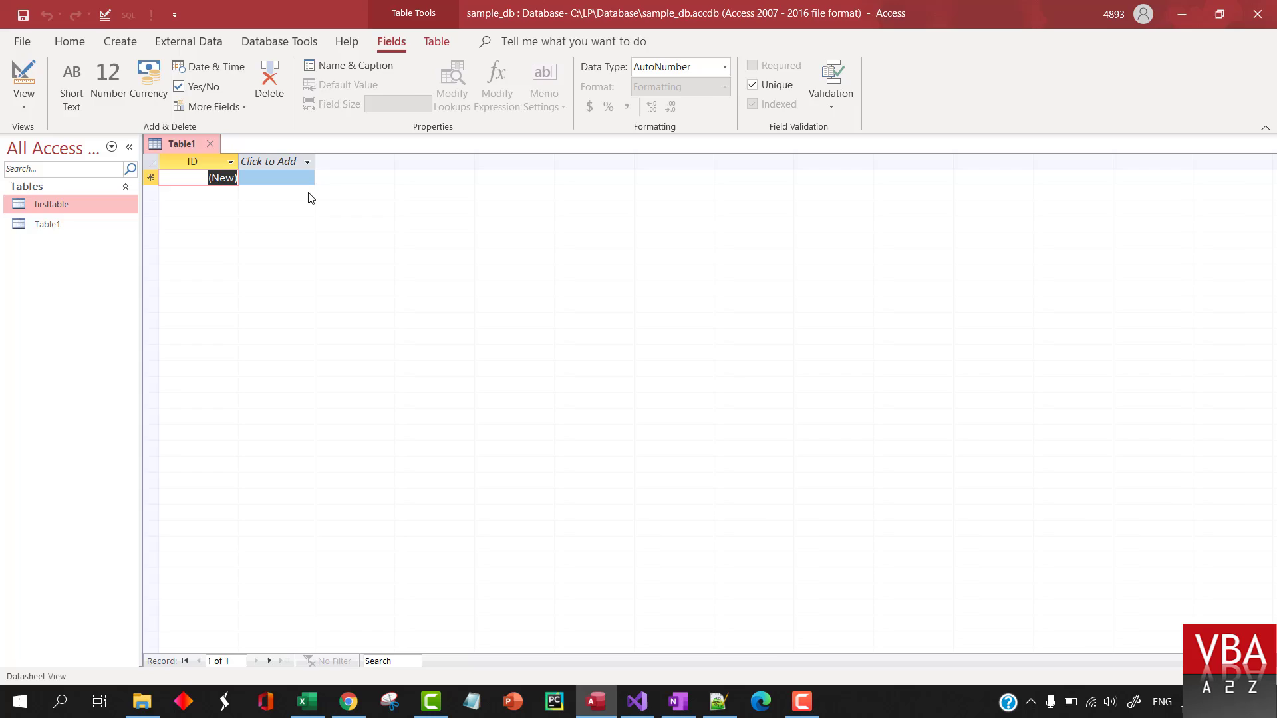
{"action": "key", "text": "alt+Tab"}
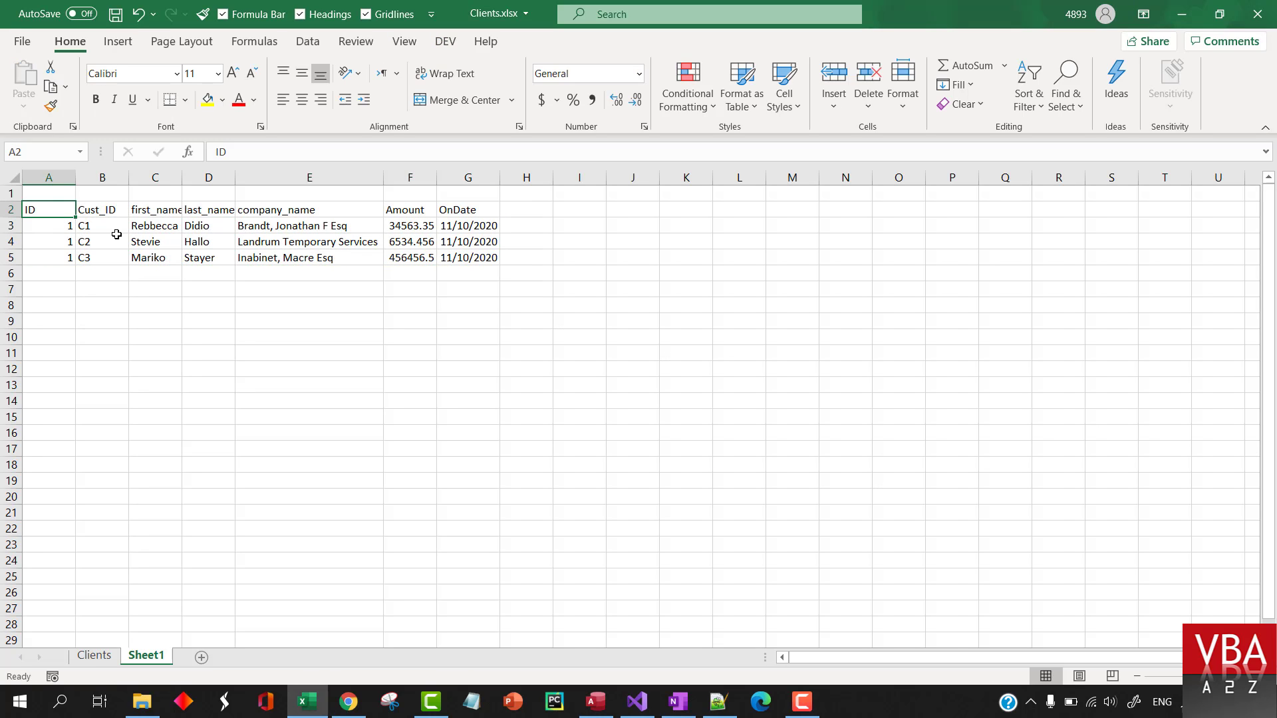
Step: Renumber the client IDs as 1, 2 and 3 in cells A3:A5
{"action": "key", "text": "Down"}
{"action": "type", "text": "1"}
{"action": "key", "text": "Return"}
{"action": "type", "text": "2"}
{"action": "key", "text": "Return"}
{"action": "type", "text": "3"}
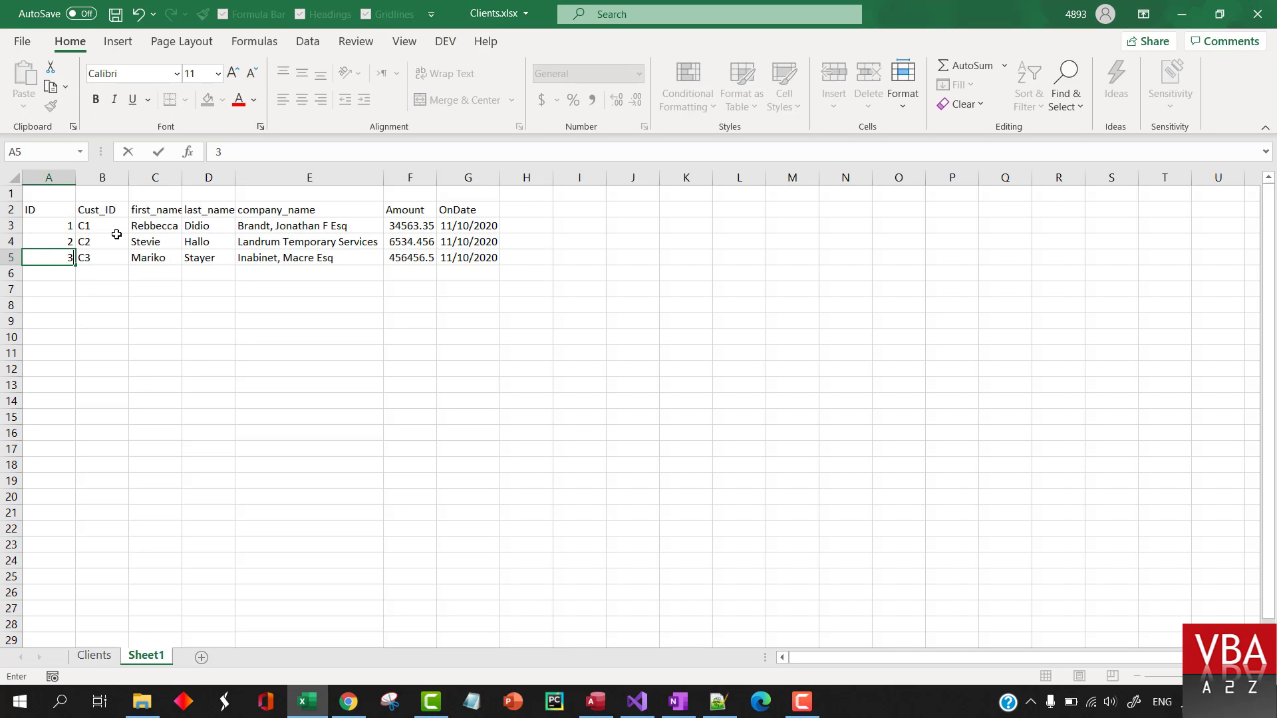
{"action": "key", "text": "Return"}
Step: Delete the blank first row so the table starts at row 1
{"action": "left_click_drag", "start_coordinate": [50, 211], "coordinate": [499, 257]}
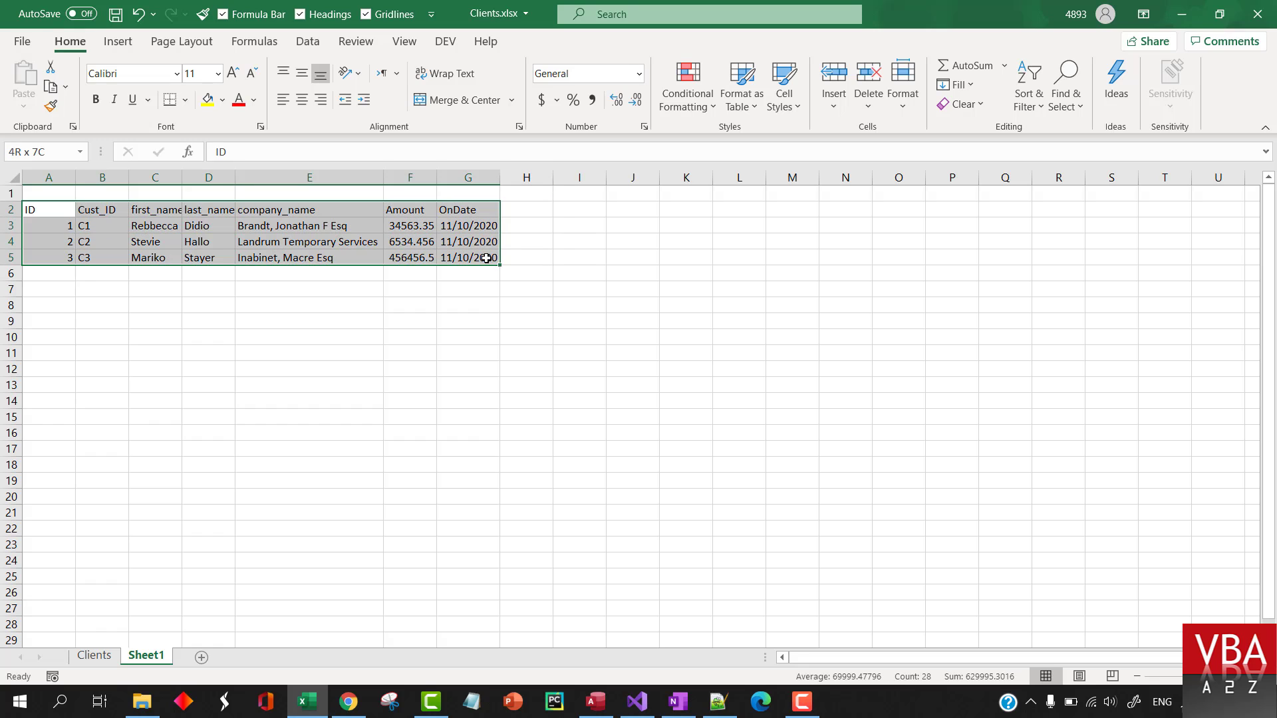
{"action": "left_click", "coordinate": [109, 197]}
{"action": "key", "text": "shift+space"}
{"action": "key", "text": "ctrl+minus"}
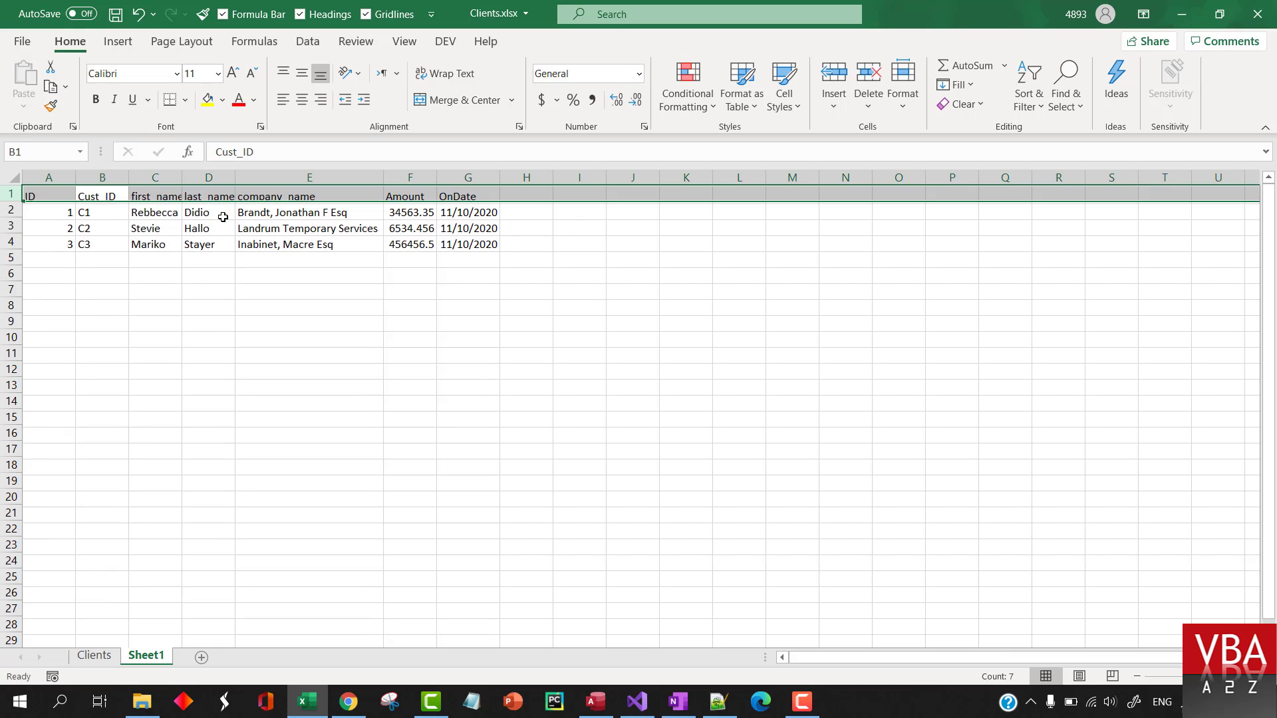
{"action": "key", "text": "Left"}
Step: Copy the whole Excel table and create a new blank table in Access
{"action": "key", "text": "ctrl+a"}
{"action": "key", "text": "ctrl+c"}
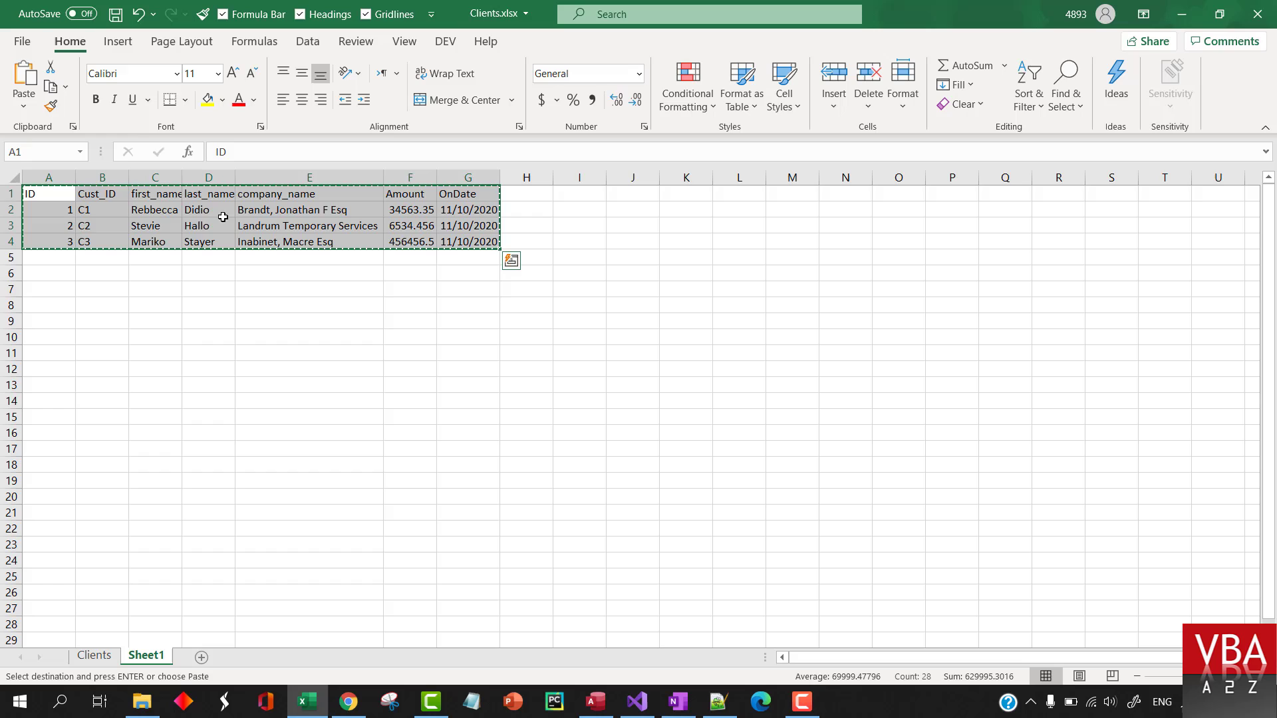
{"action": "key", "text": "alt+Tab"}
{"action": "left_click", "coordinate": [119, 42]}
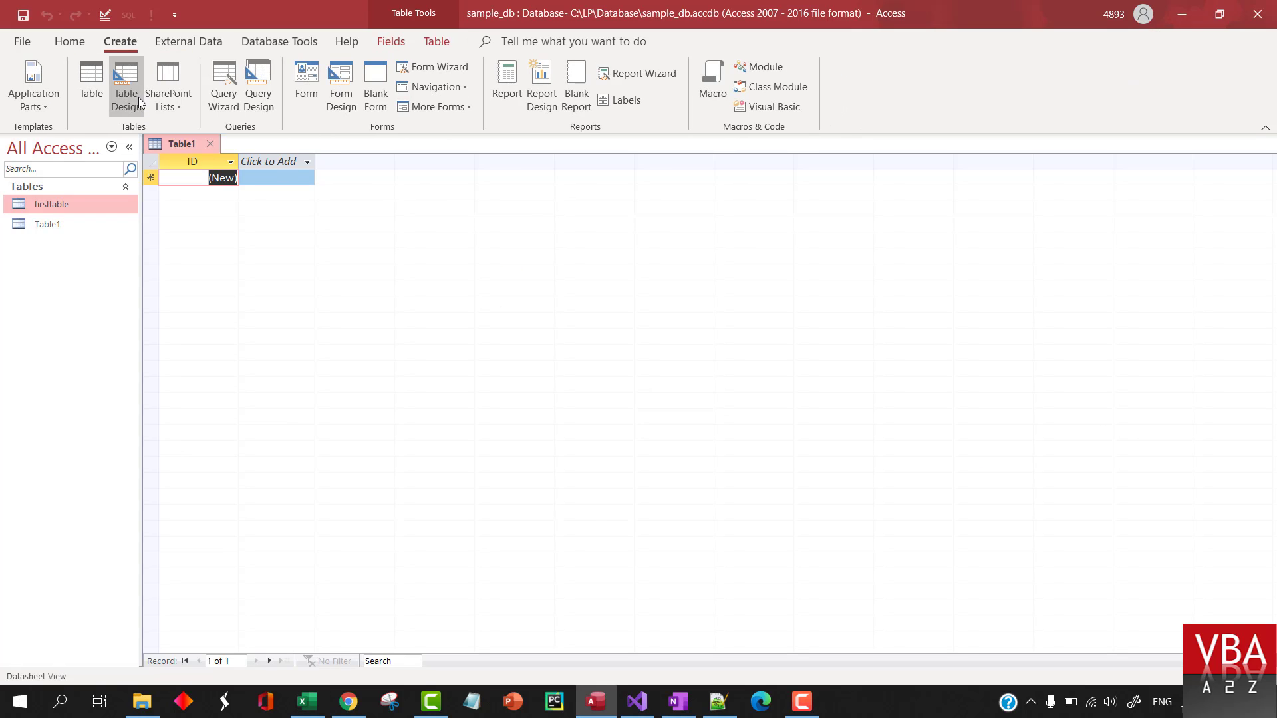
{"action": "left_click", "coordinate": [93, 80]}
Step: Paste the three client records into Table2, discard Table1, and begin saving Table2
{"action": "left_click", "coordinate": [150, 163]}
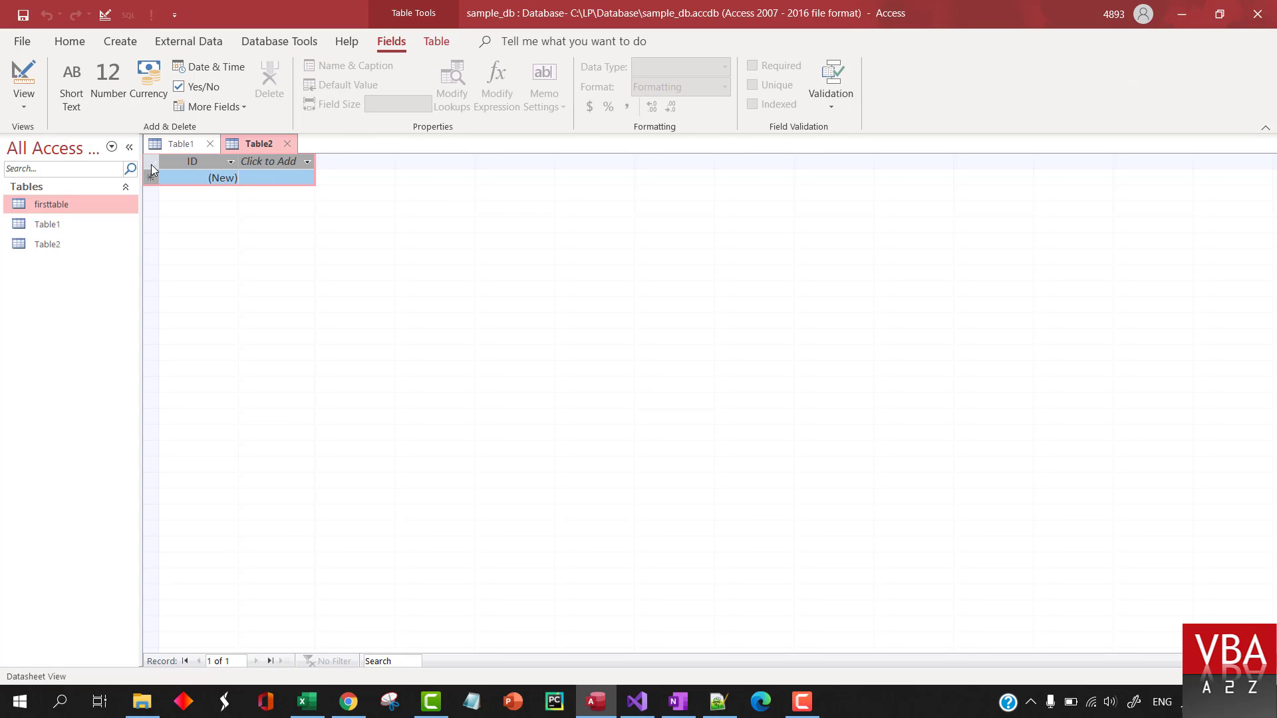
{"action": "key", "text": "ctrl+v"}
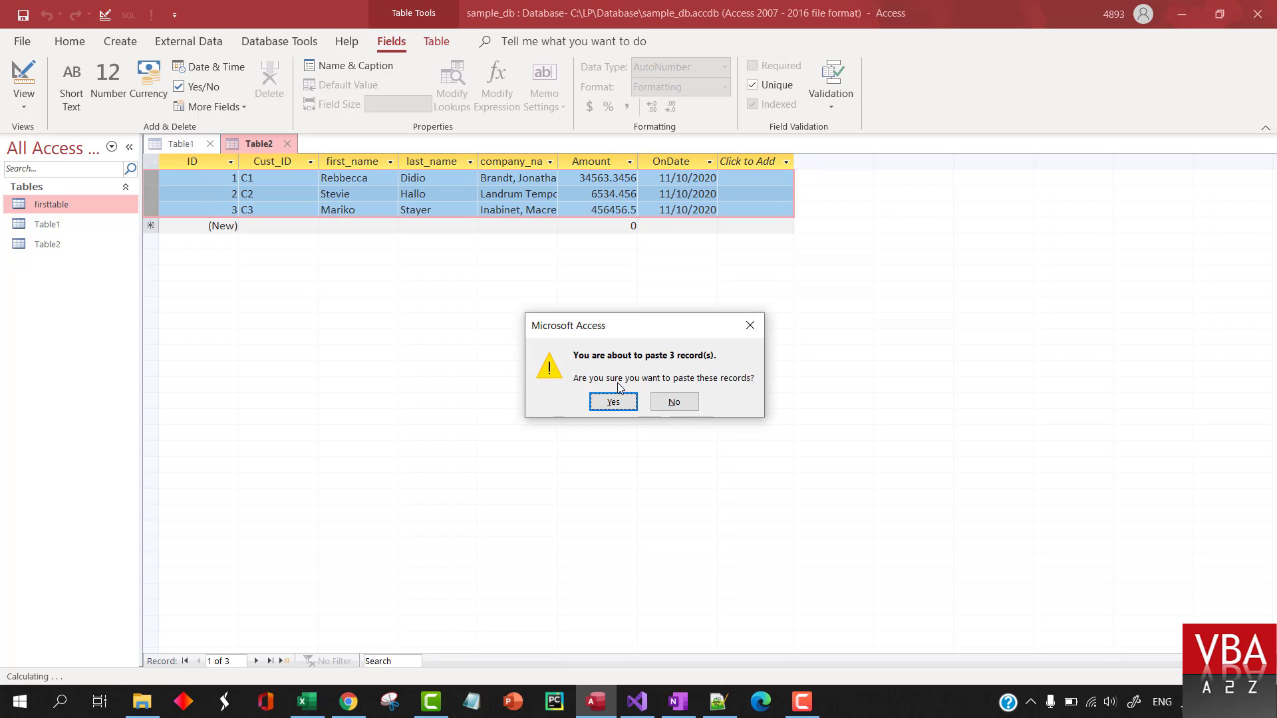
{"action": "left_click", "coordinate": [613, 403]}
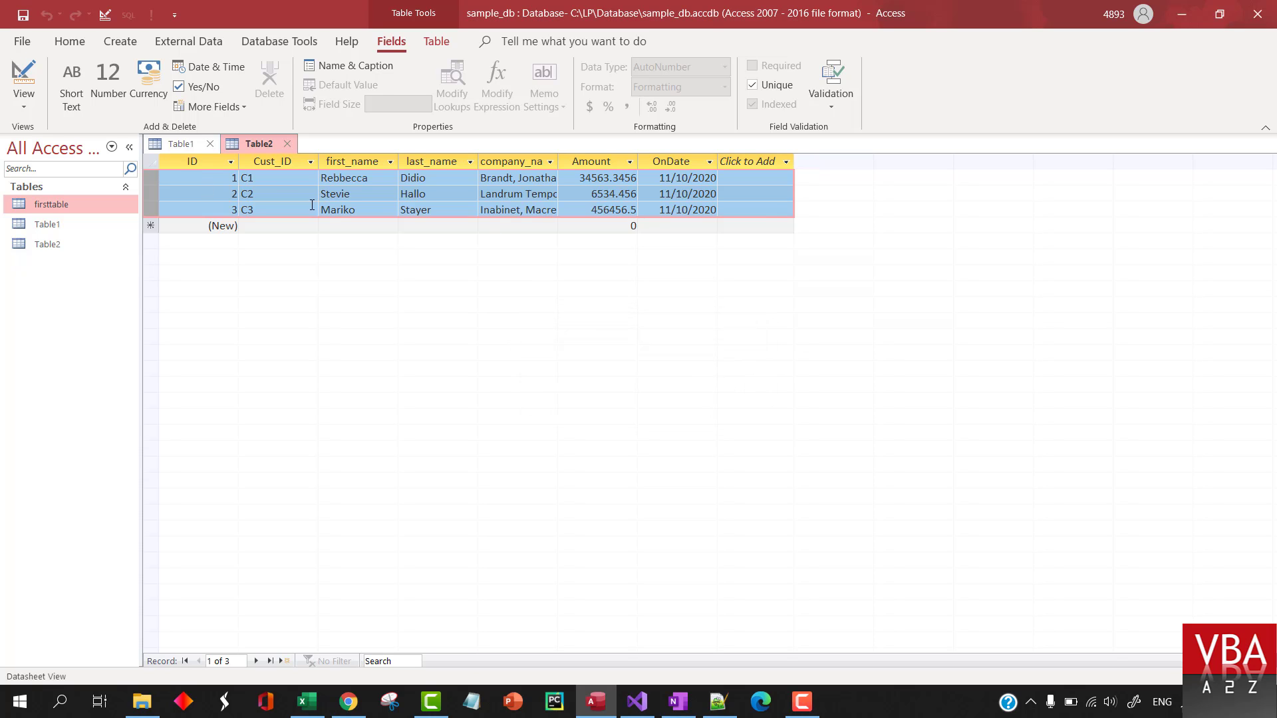
{"action": "left_click", "coordinate": [209, 144]}
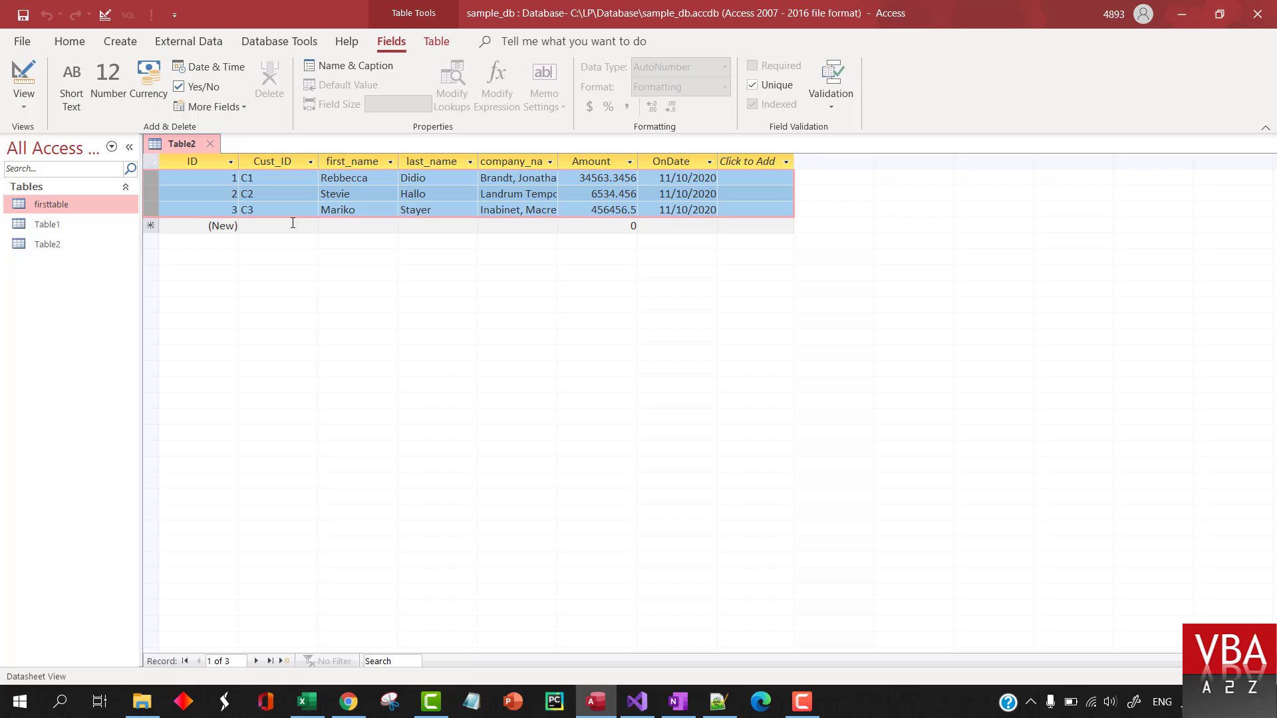
{"action": "left_click", "coordinate": [22, 72]}
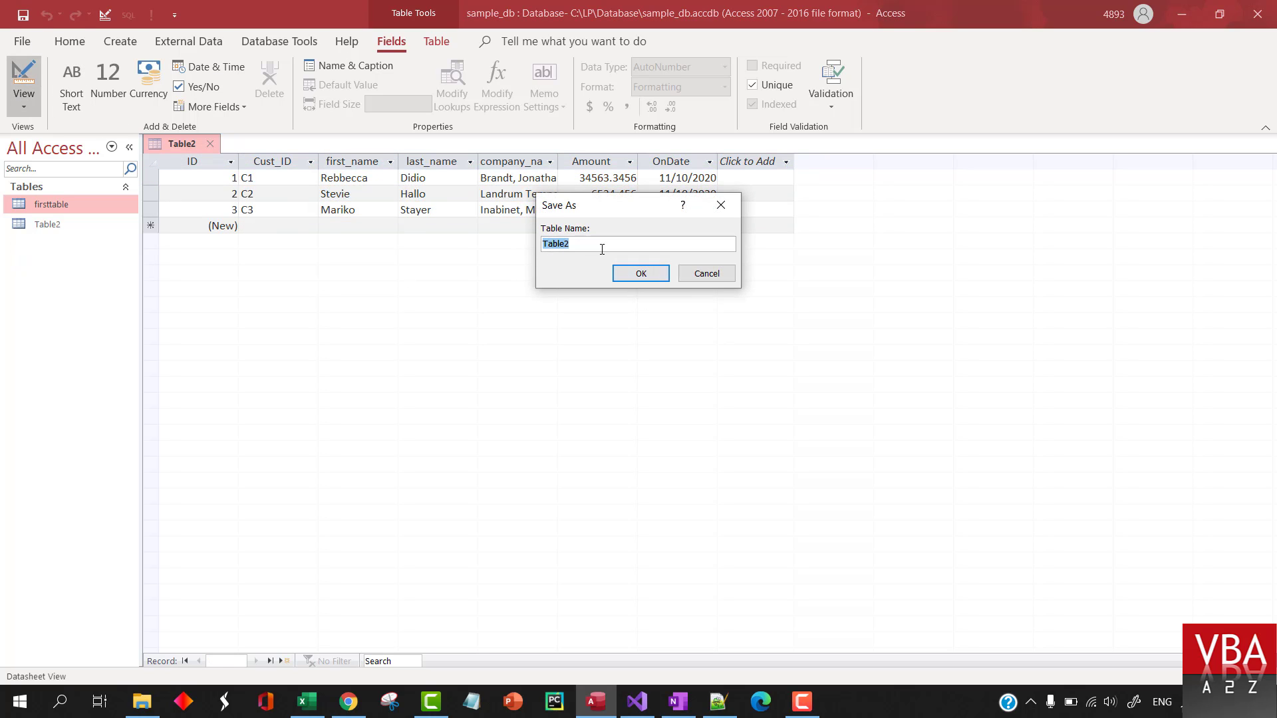
Step: Save the table as Table2 and check the Amount, OnDate and Cust_ID data types
{"action": "left_click", "coordinate": [637, 273]}
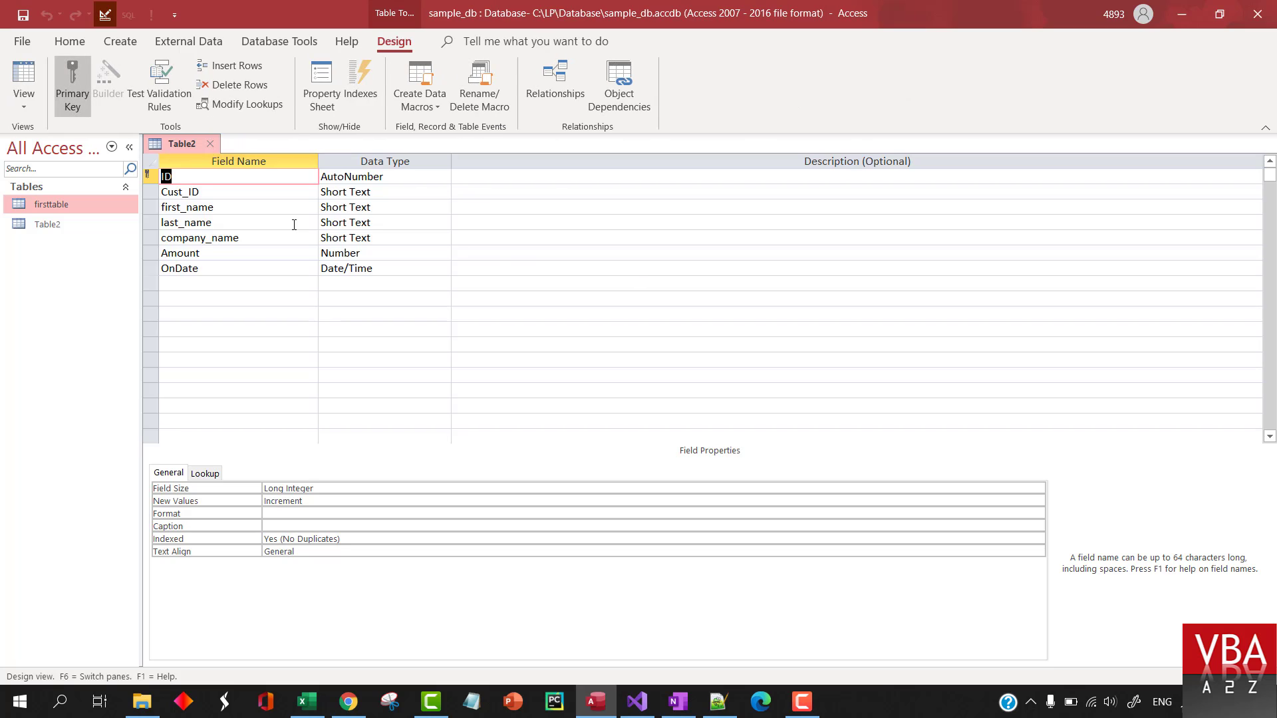
{"action": "left_click", "coordinate": [388, 254]}
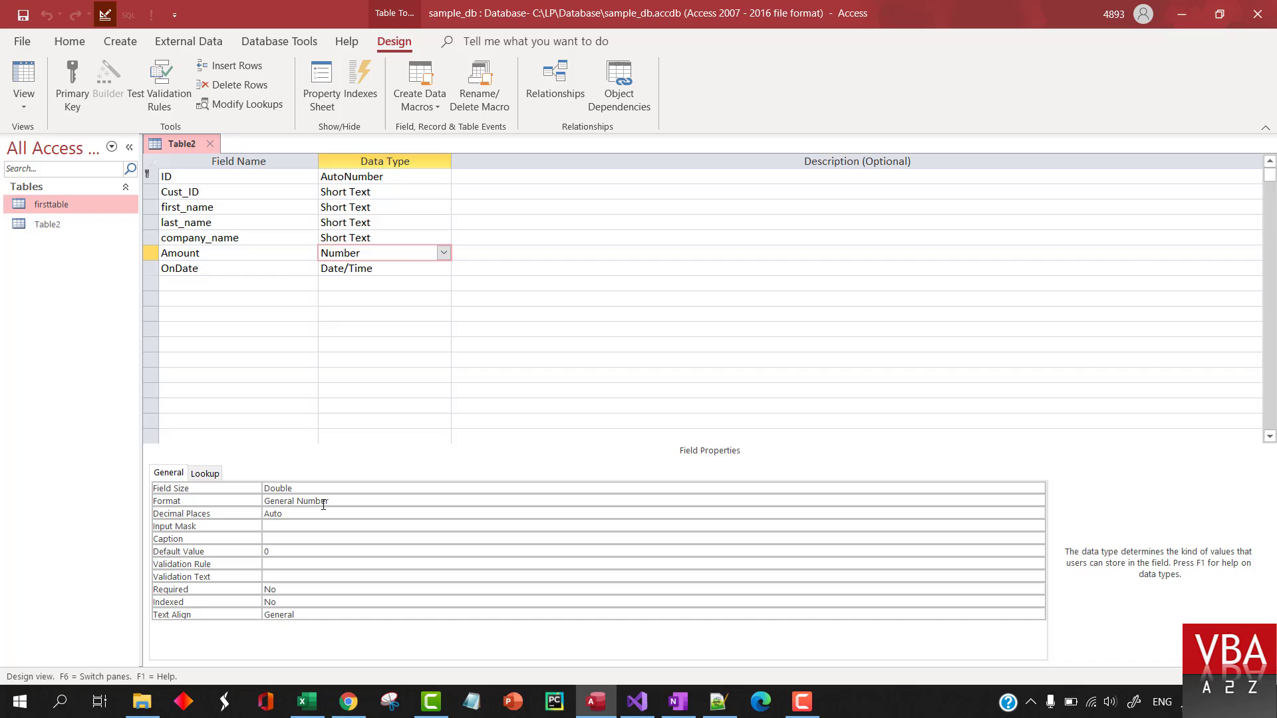
{"action": "left_click", "coordinate": [420, 267]}
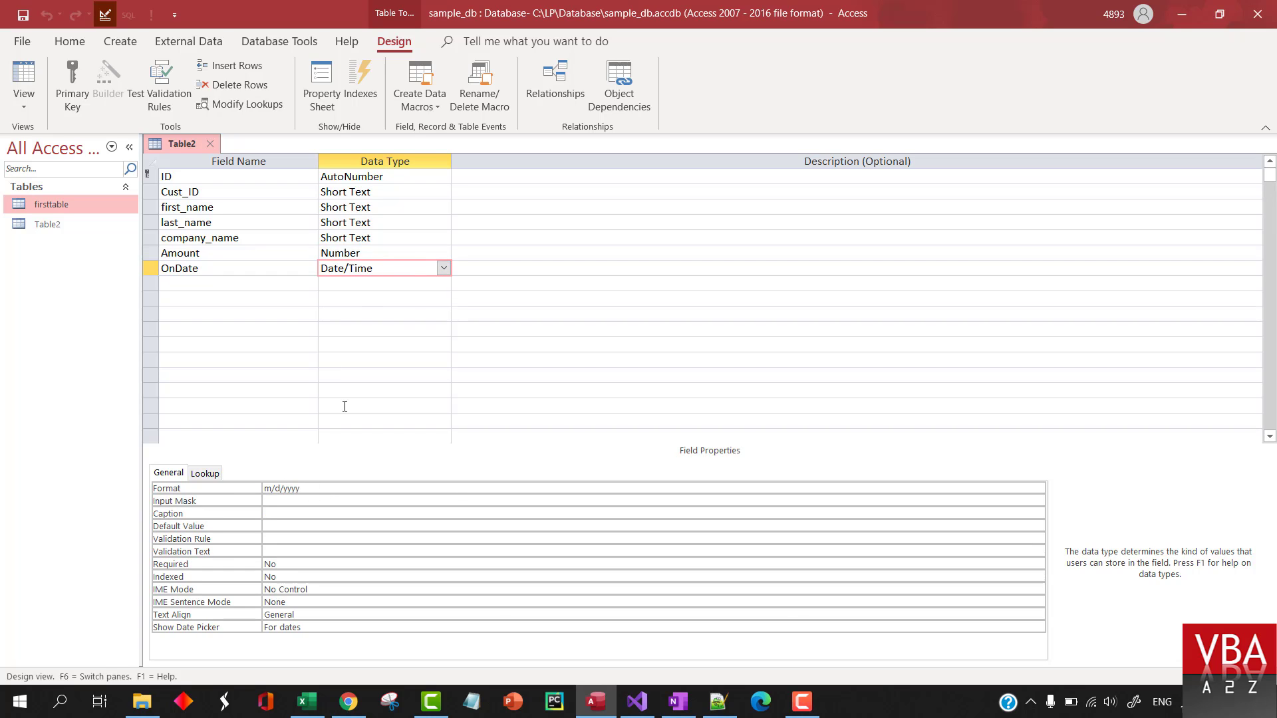
{"action": "left_click", "coordinate": [404, 194]}
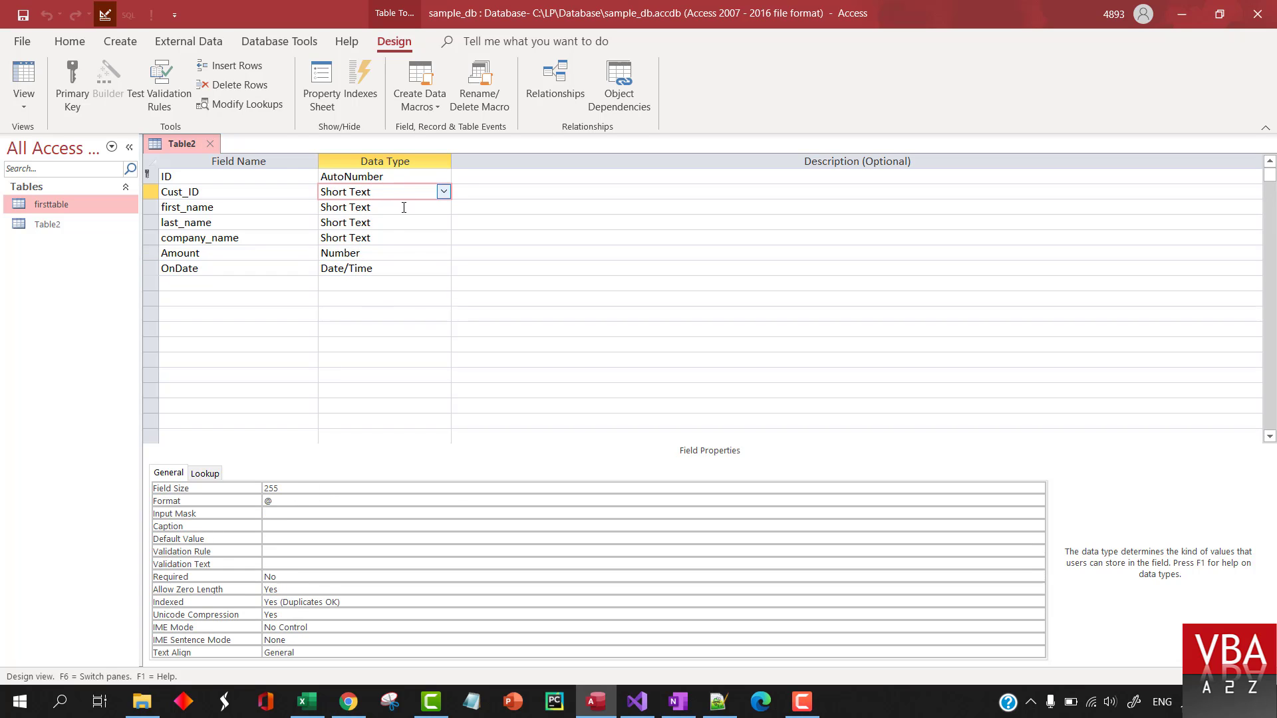
Step: Close Table2 and delete both Table2 and firsttable from the Navigation Pane
{"action": "left_click", "coordinate": [213, 143]}
{"action": "left_click", "coordinate": [94, 228]}
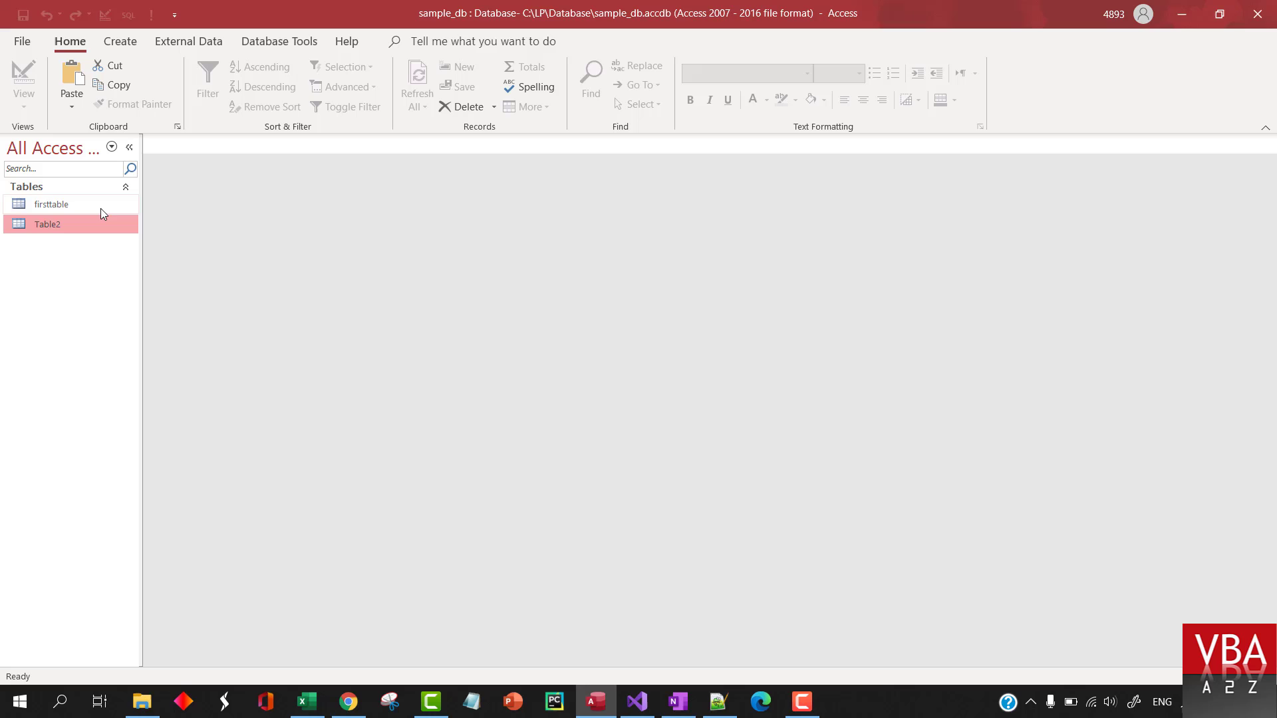
{"action": "left_click", "coordinate": [100, 207], "text": "ctrl"}
{"action": "key", "text": "Delete"}
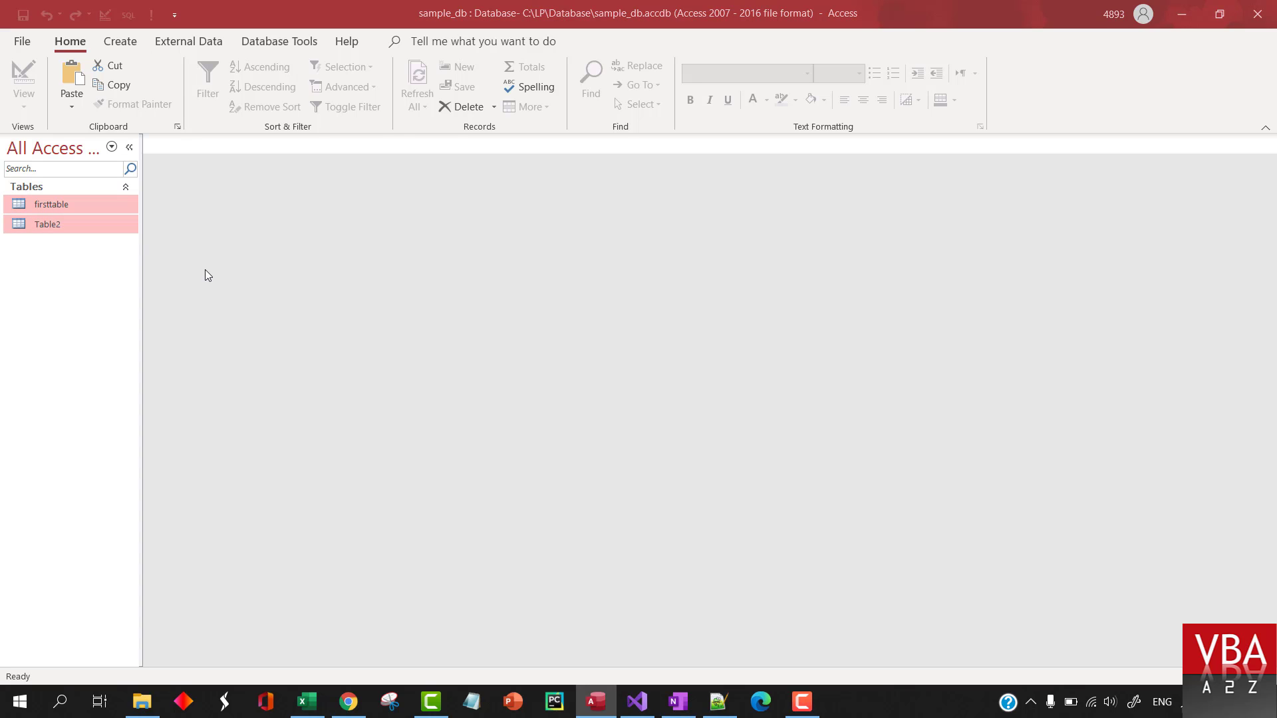
{"action": "left_click", "coordinate": [613, 401]}
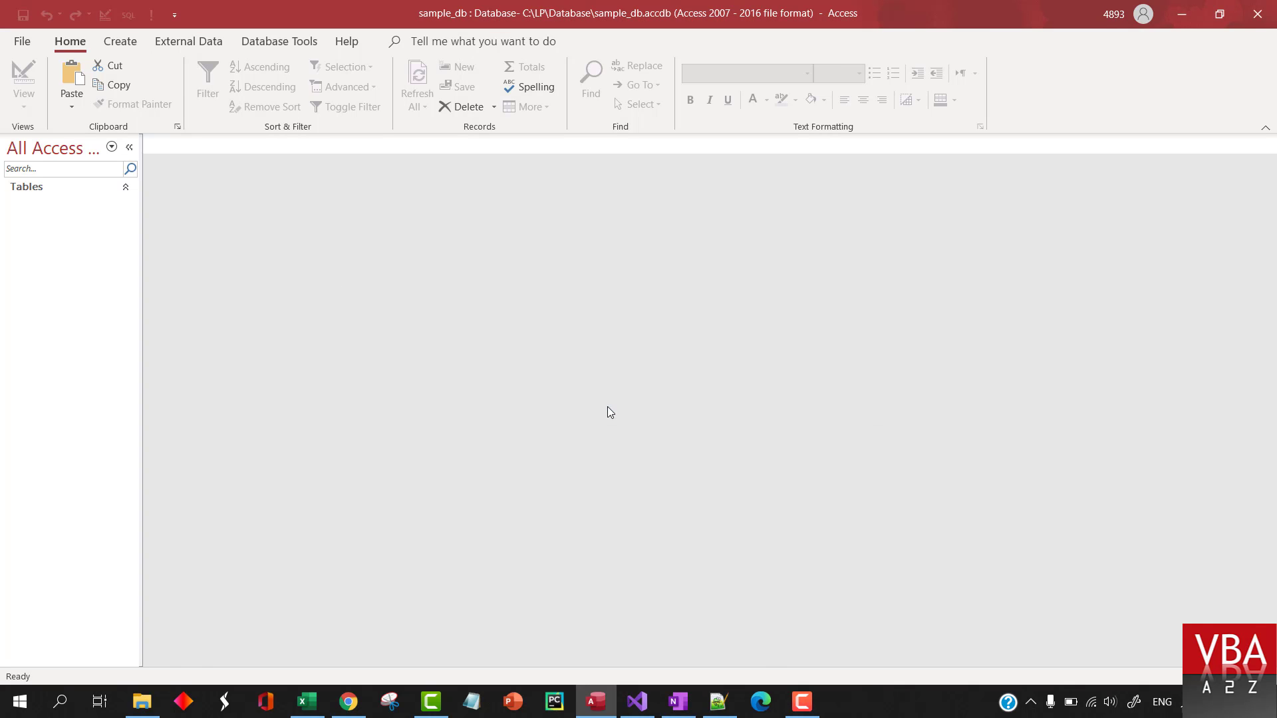
{"action": "key", "text": "alt+Tab"}
Step: On the Clients sheet, insert a new column A headed ID
{"action": "key", "text": "Escape"}
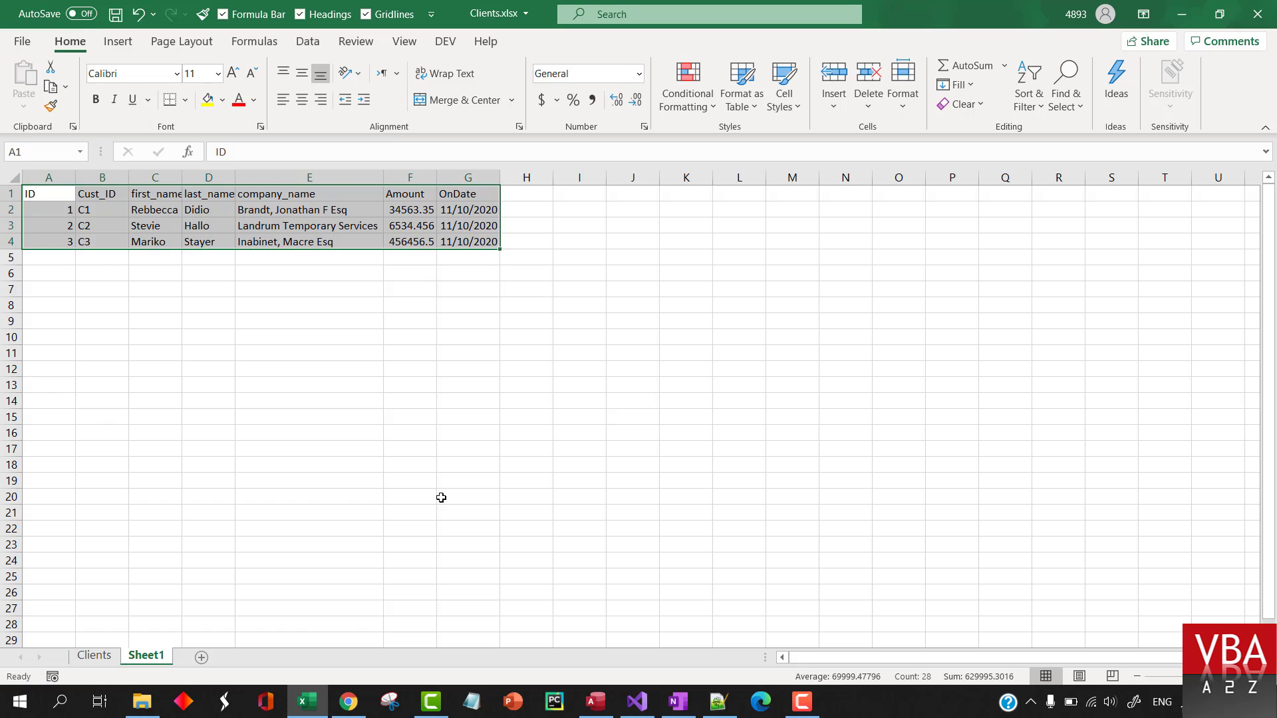
{"action": "left_click", "coordinate": [94, 655]}
{"action": "key", "text": "ctrl+Home"}
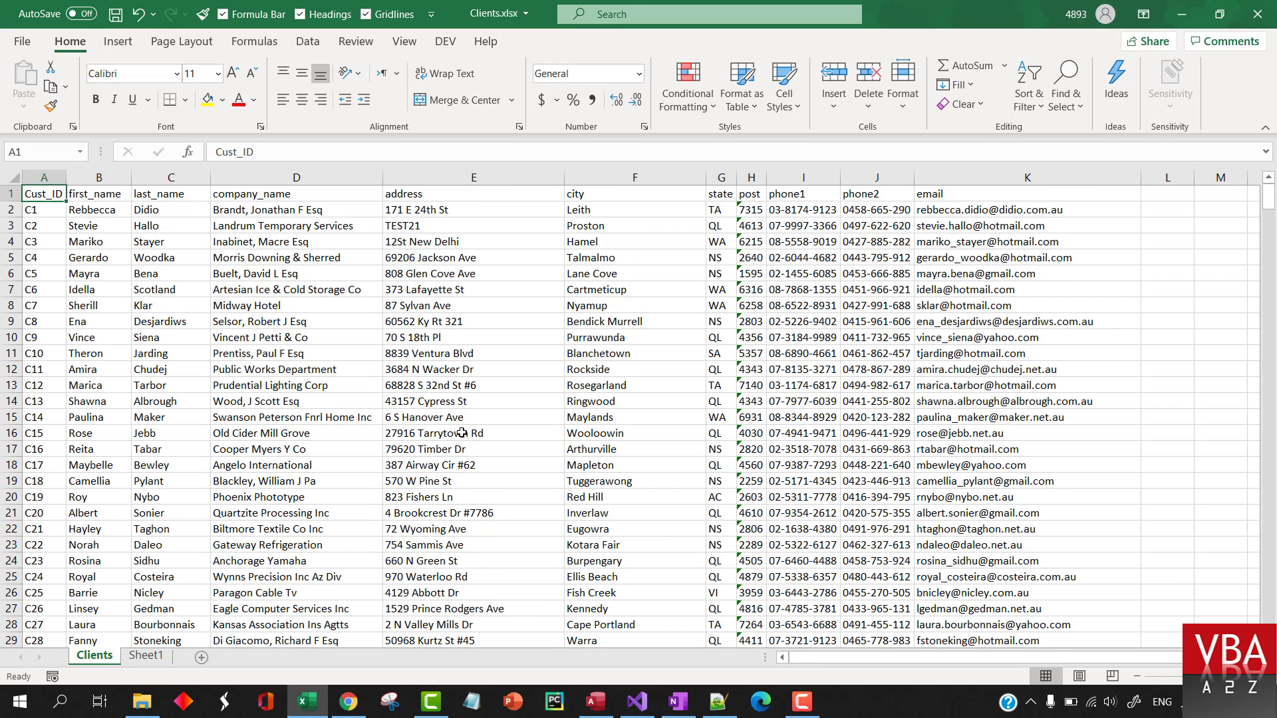
{"action": "key", "text": "ctrl+space"}
{"action": "key", "text": "ctrl+shift+plus"}
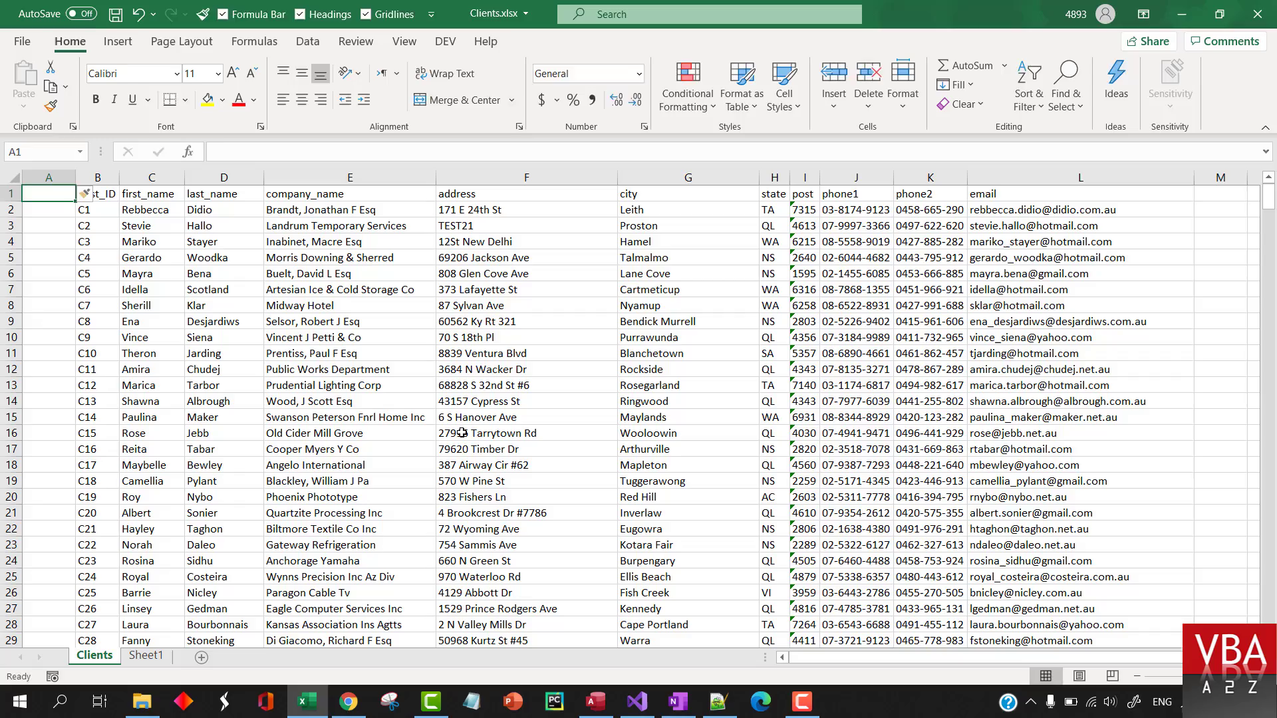
{"action": "type", "text": "ID"}
{"action": "key", "text": "Return"}
Step: Fill the ID cells in rows 2 to 501 with 1
{"action": "key", "text": "Right"}
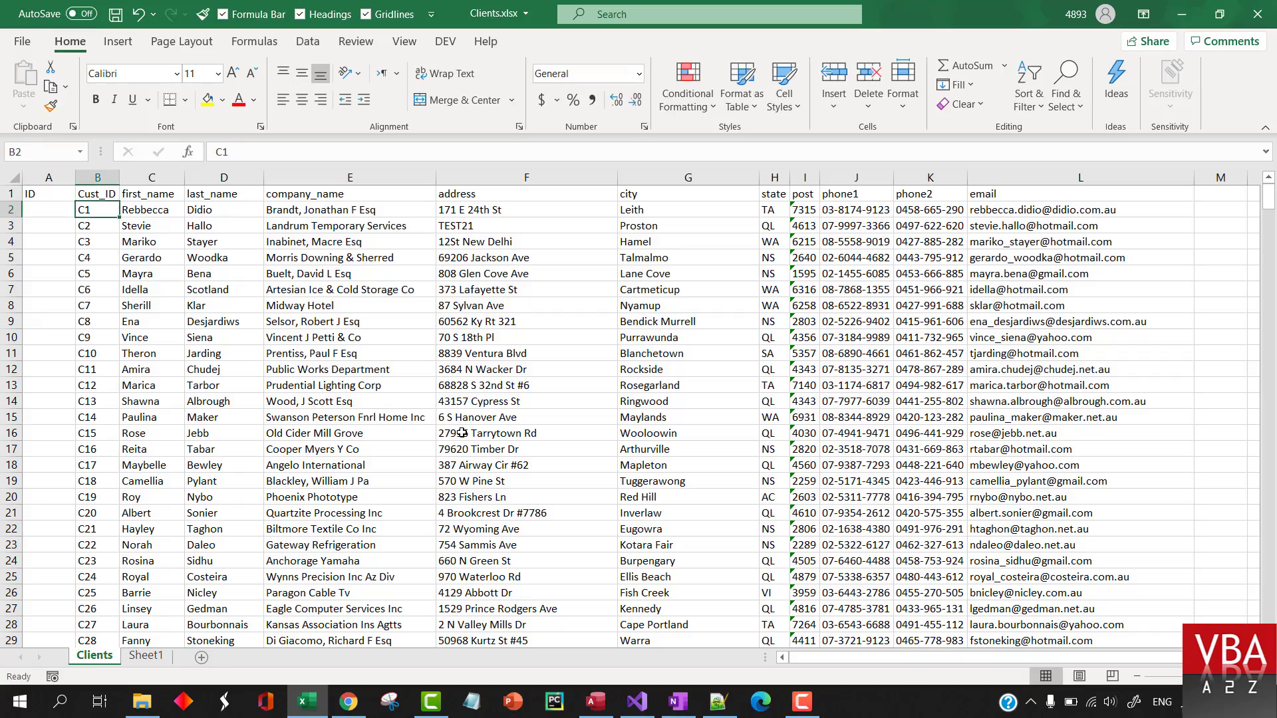
{"action": "key", "text": "ctrl+Down"}
{"action": "key", "text": "Left"}
{"action": "key", "text": "ctrl+shift+Up"}
{"action": "type", "text": "1"}
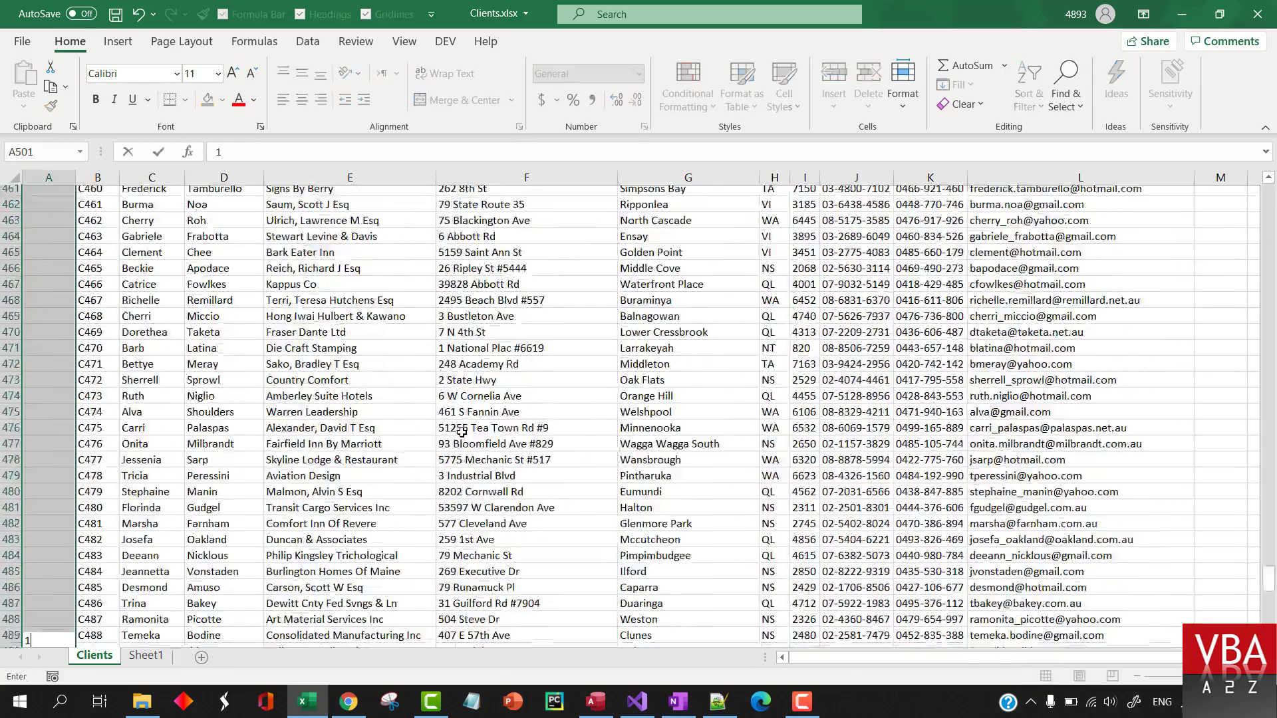
{"action": "key", "text": "ctrl+Return"}
Step: Copy the whole client table A1:L501
{"action": "key", "text": "ctrl+Home"}
{"action": "key", "text": "ctrl+shift+End"}
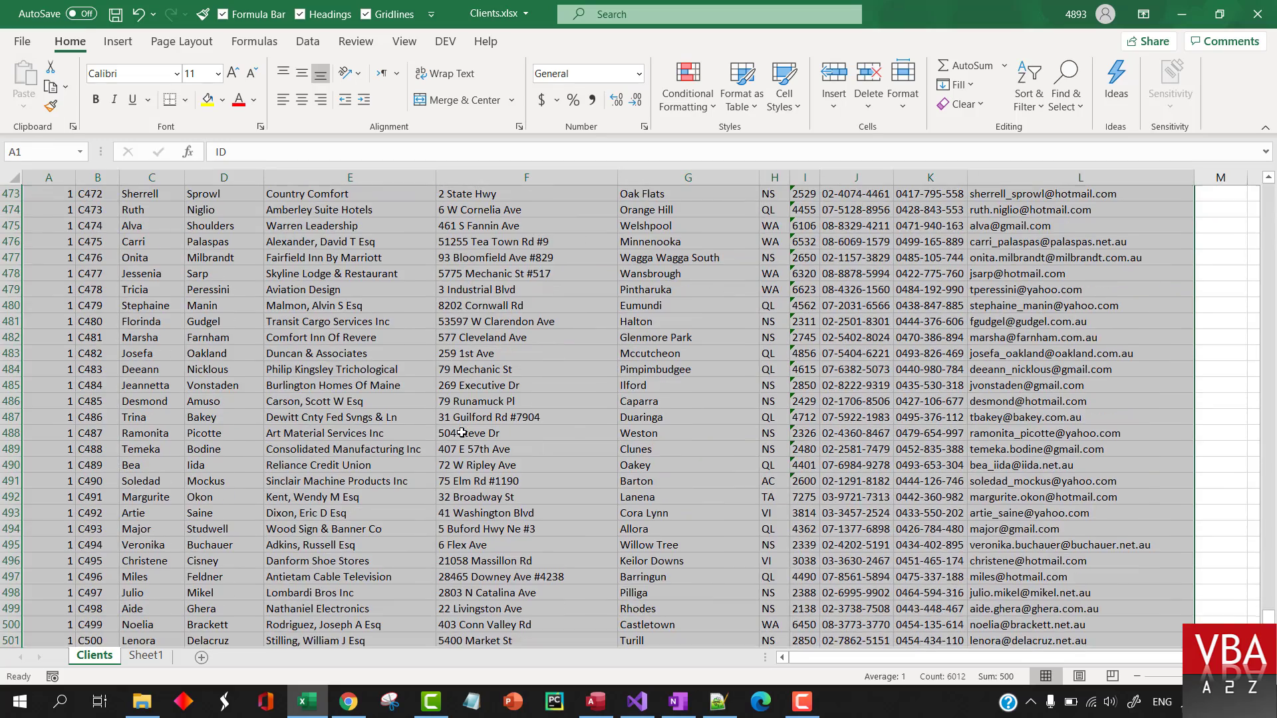
{"action": "key", "text": "ctrl+c"}
{"action": "key", "text": "ctrl+Home"}
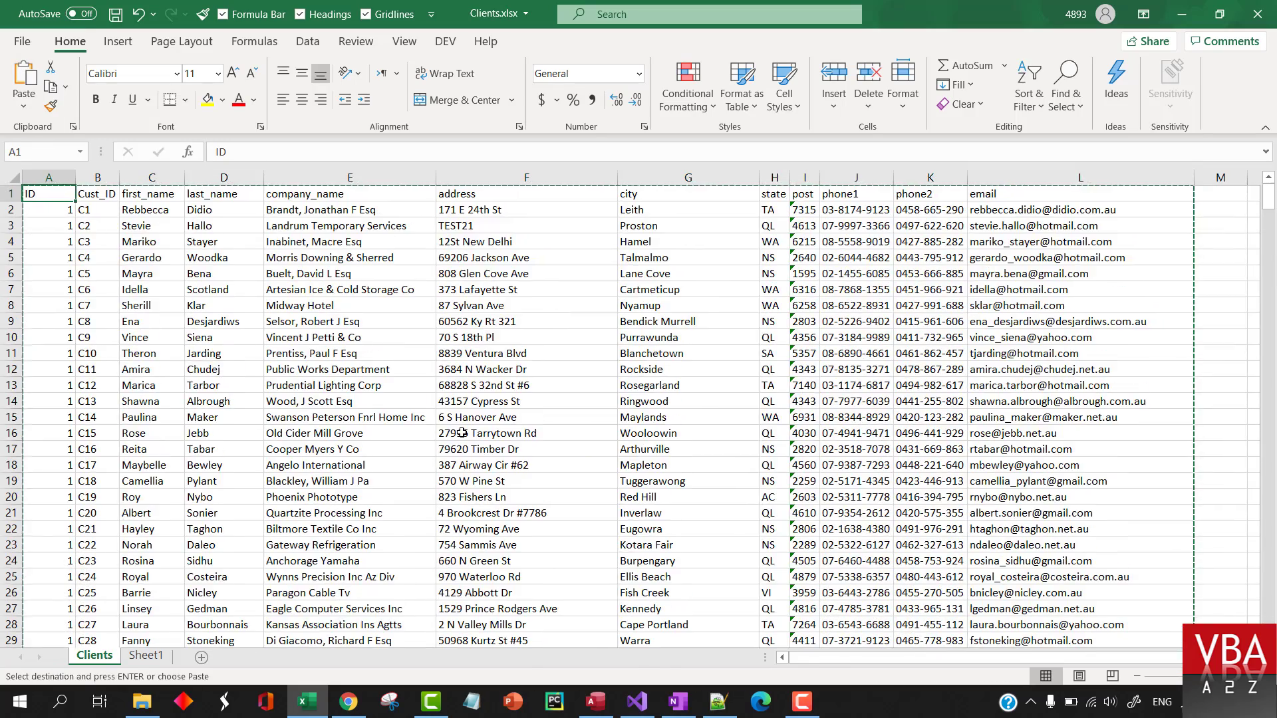
{"action": "key", "text": "alt+Tab"}
{"action": "key", "text": "alt+Tab"}
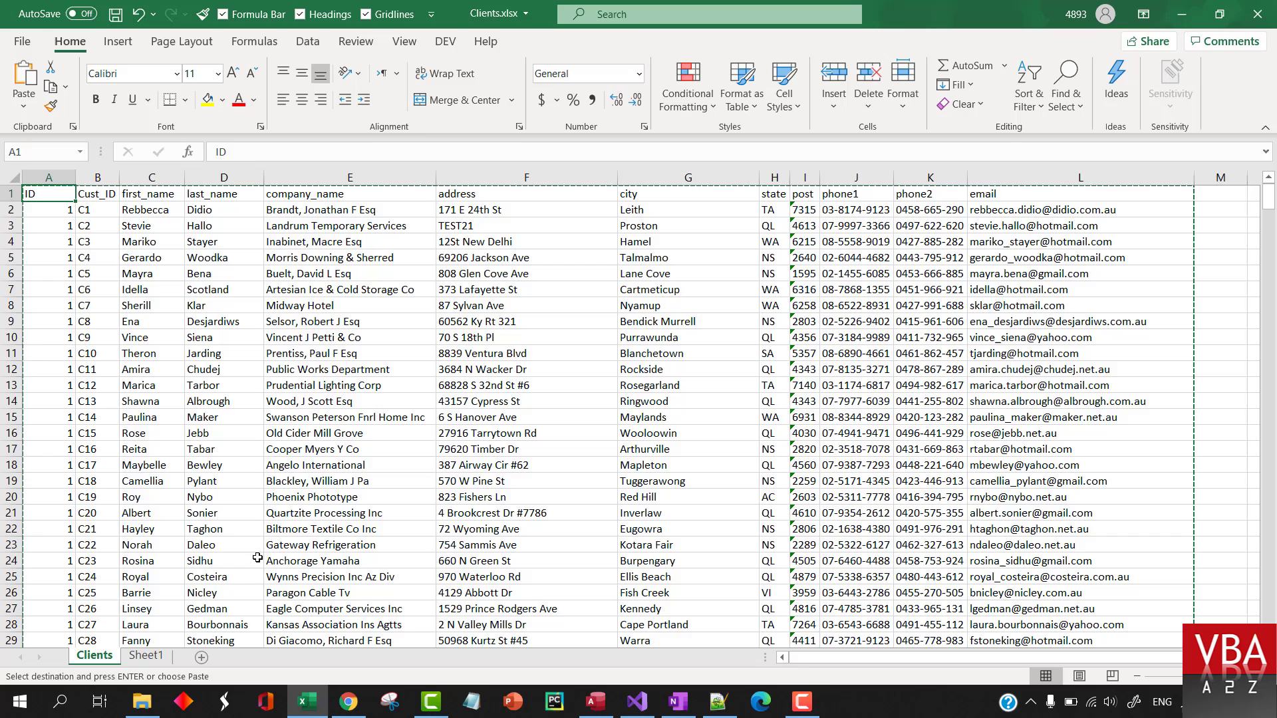
{"action": "key", "text": "alt+Tab"}
Step: Create a new blank table and paste all 500 client records into it, confirming the paste
{"action": "left_click", "coordinate": [131, 52]}
{"action": "left_click", "coordinate": [91, 84]}
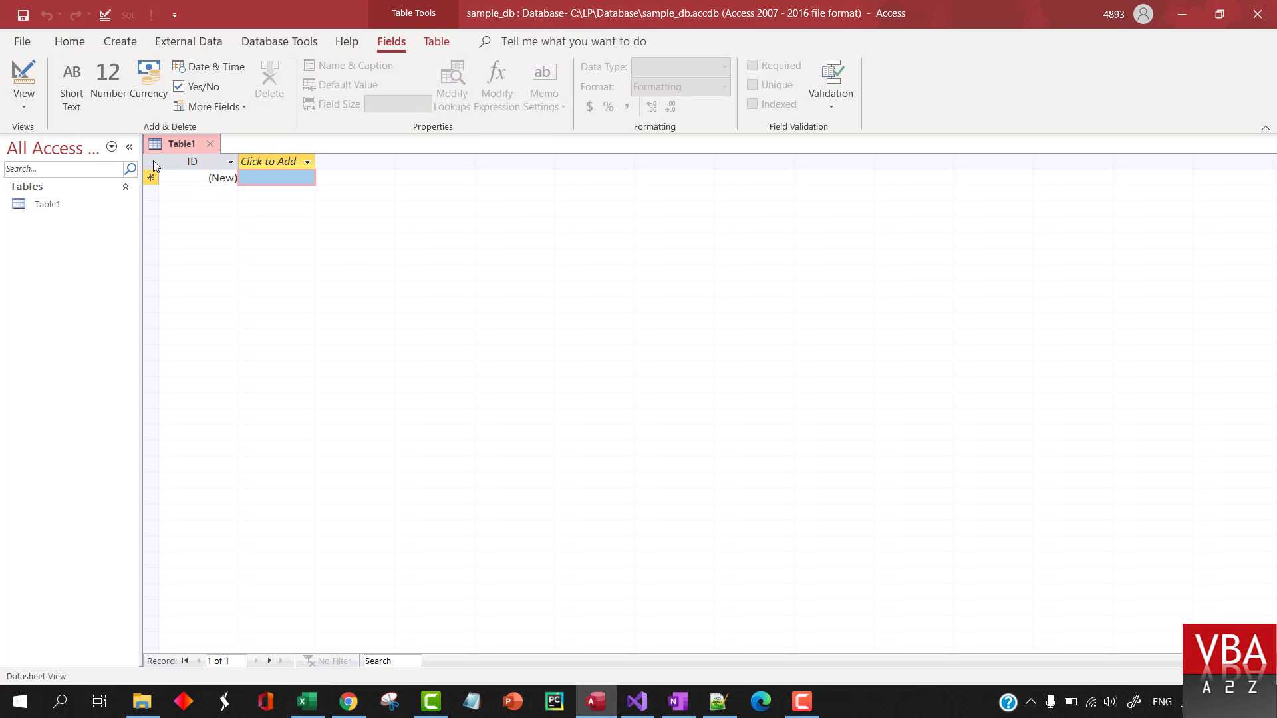
{"action": "left_click", "coordinate": [153, 161]}
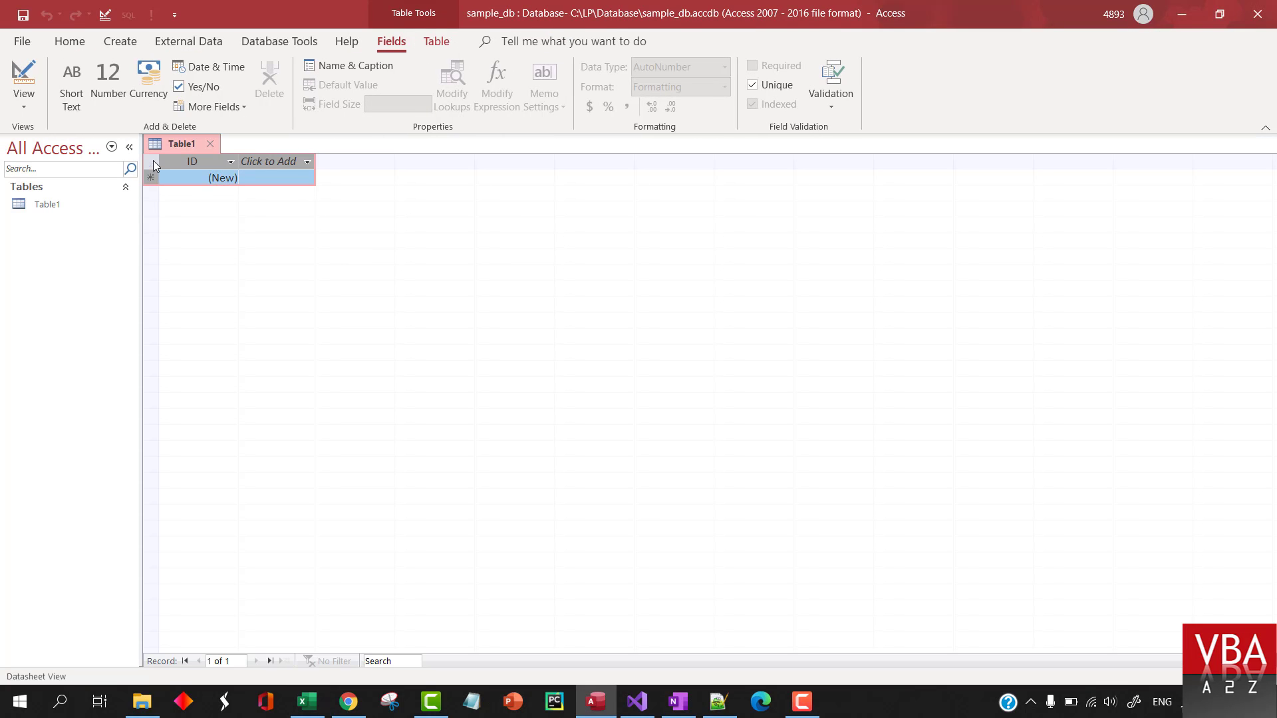
{"action": "key", "text": "ctrl+v"}
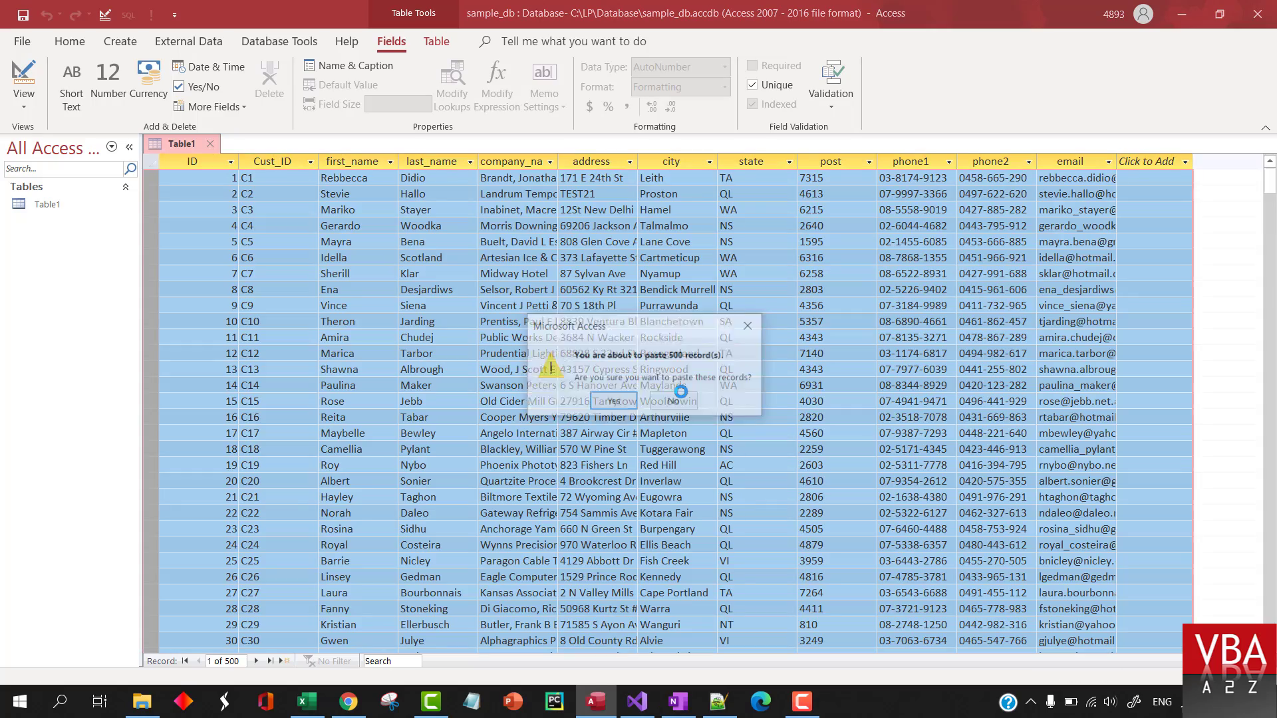
{"action": "left_click", "coordinate": [617, 402]}
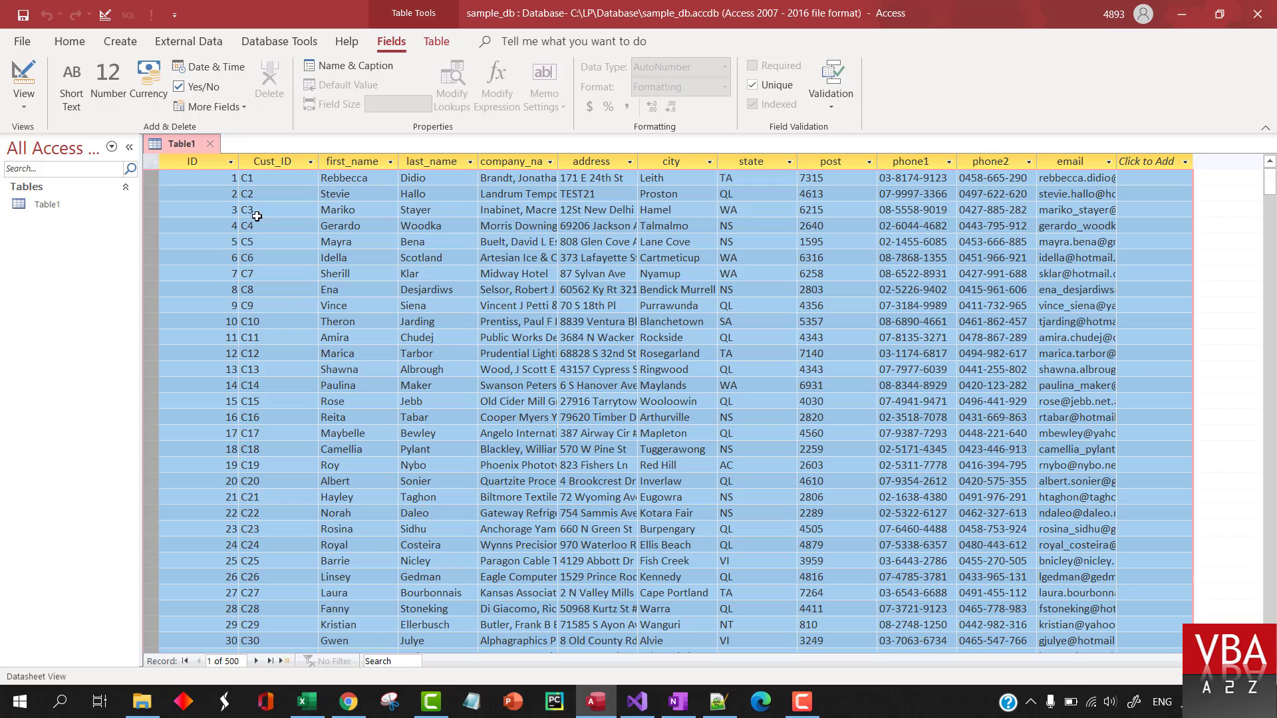
Step: Save the new table under the name Clients
{"action": "left_click", "coordinate": [31, 78]}
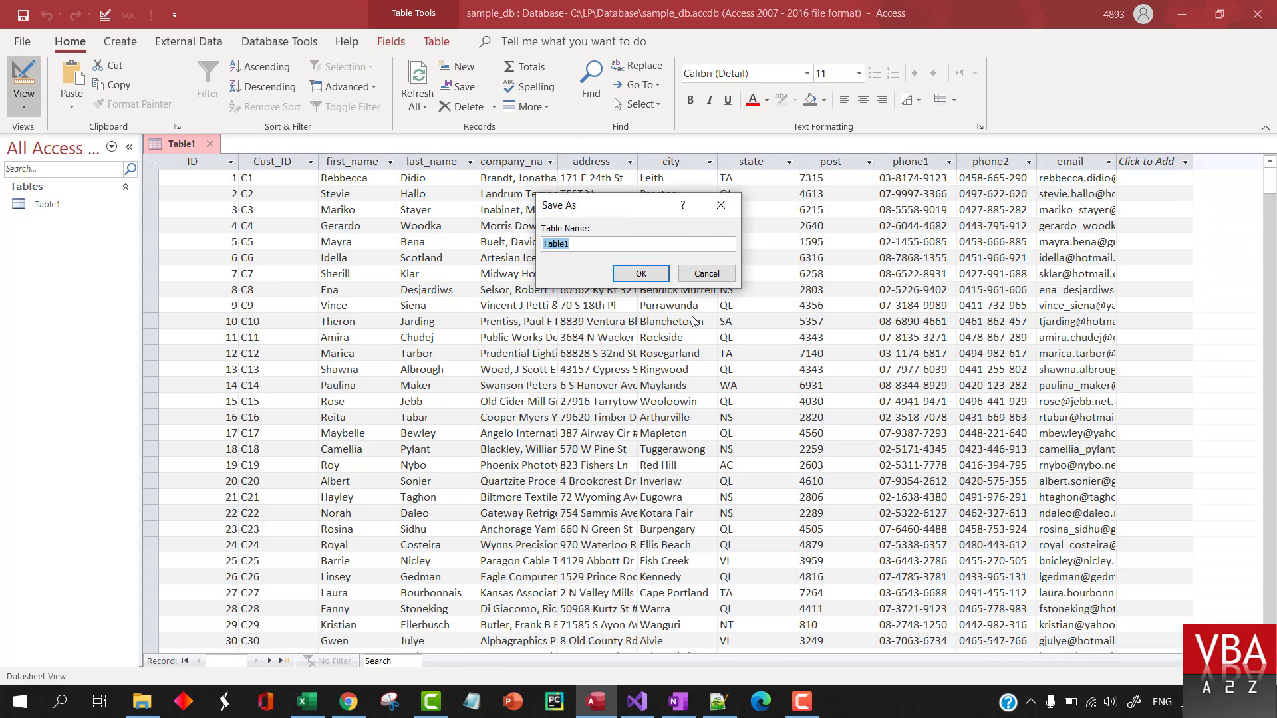
{"action": "type", "text": "Clients"}
{"action": "key", "text": "Return"}
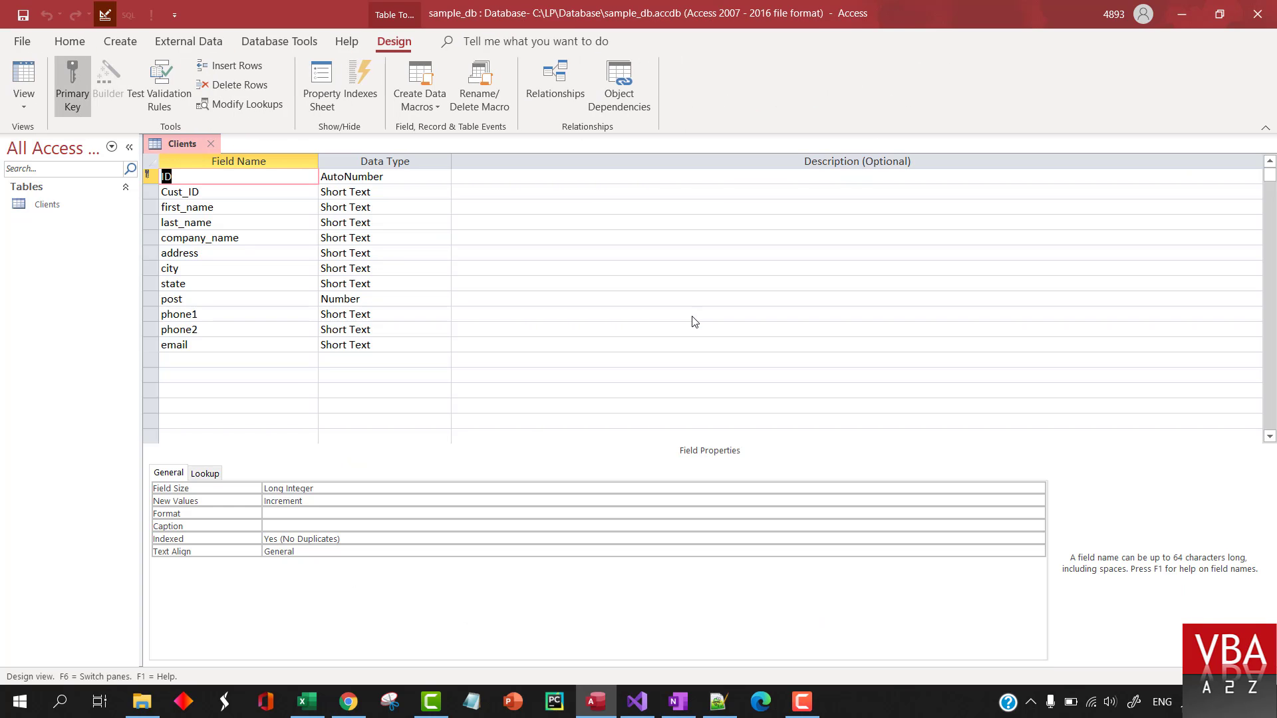
Step: Delete the ID field and make Cust_ID the primary key
{"action": "left_click", "coordinate": [153, 174]}
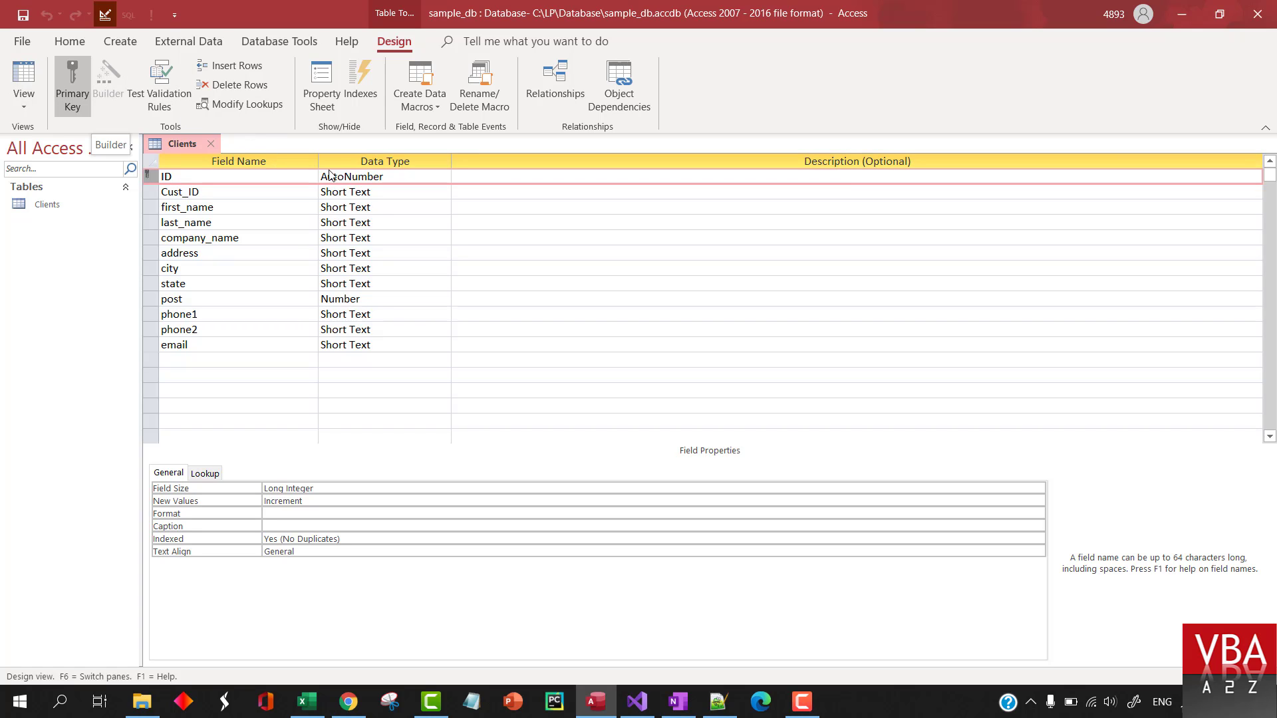
{"action": "key", "text": "Delete"}
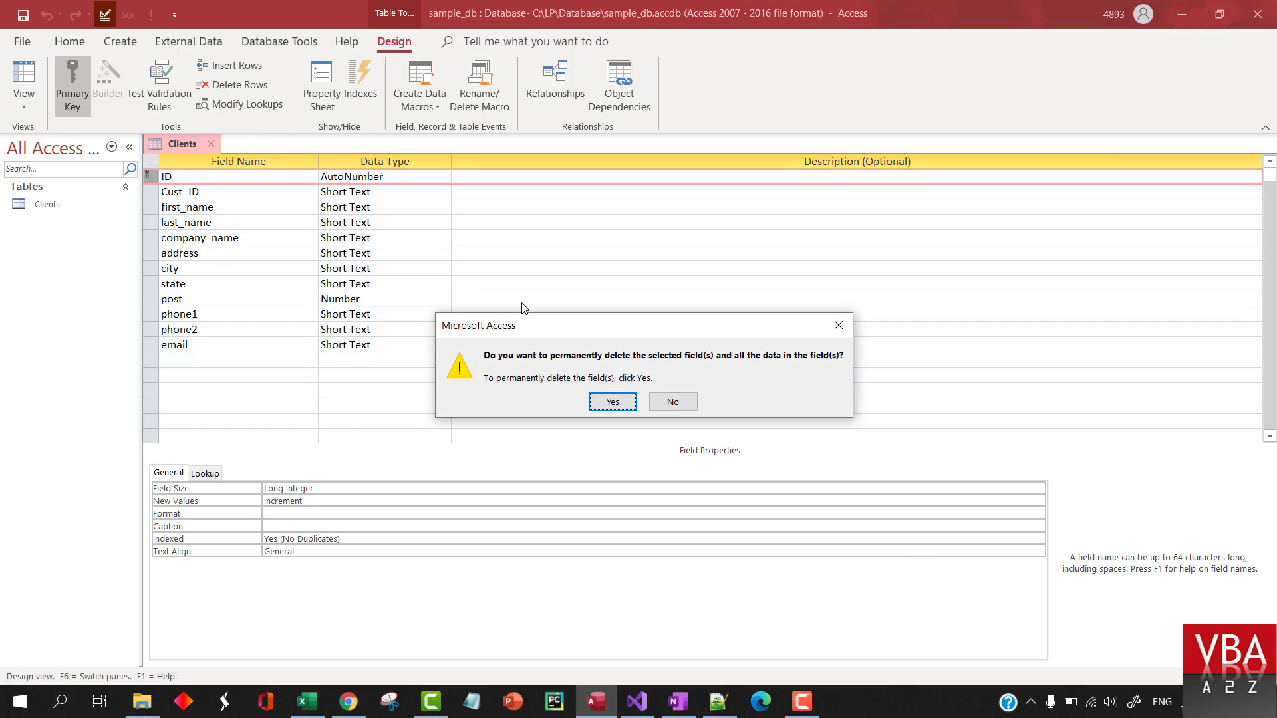
{"action": "left_click", "coordinate": [615, 403]}
{"action": "left_click", "coordinate": [613, 402]}
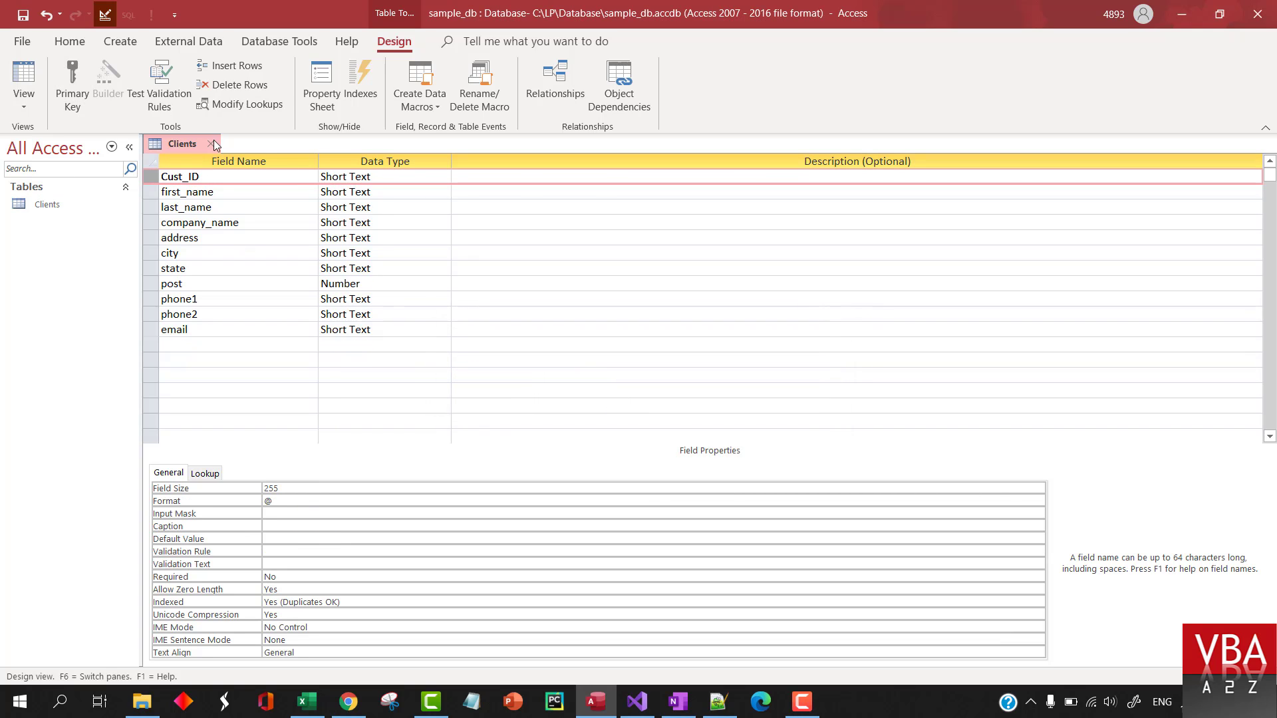
{"action": "left_click", "coordinate": [72, 86]}
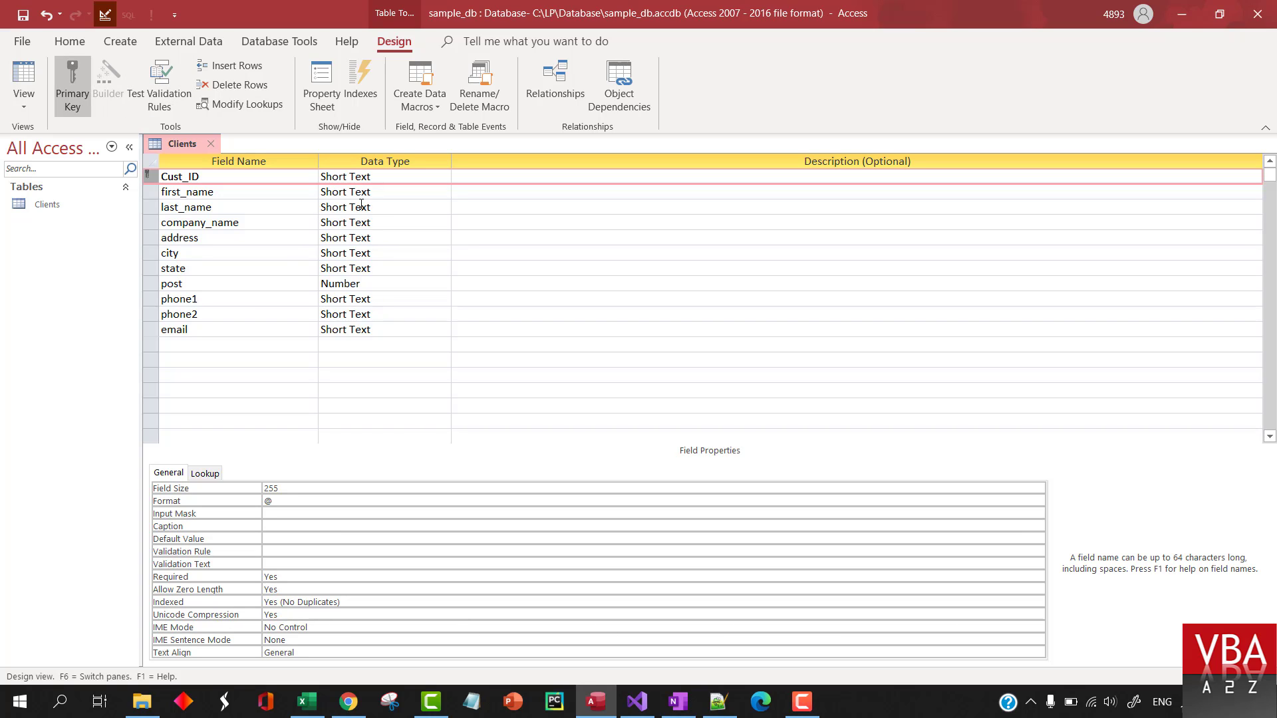
{"action": "left_click", "coordinate": [317, 490]}
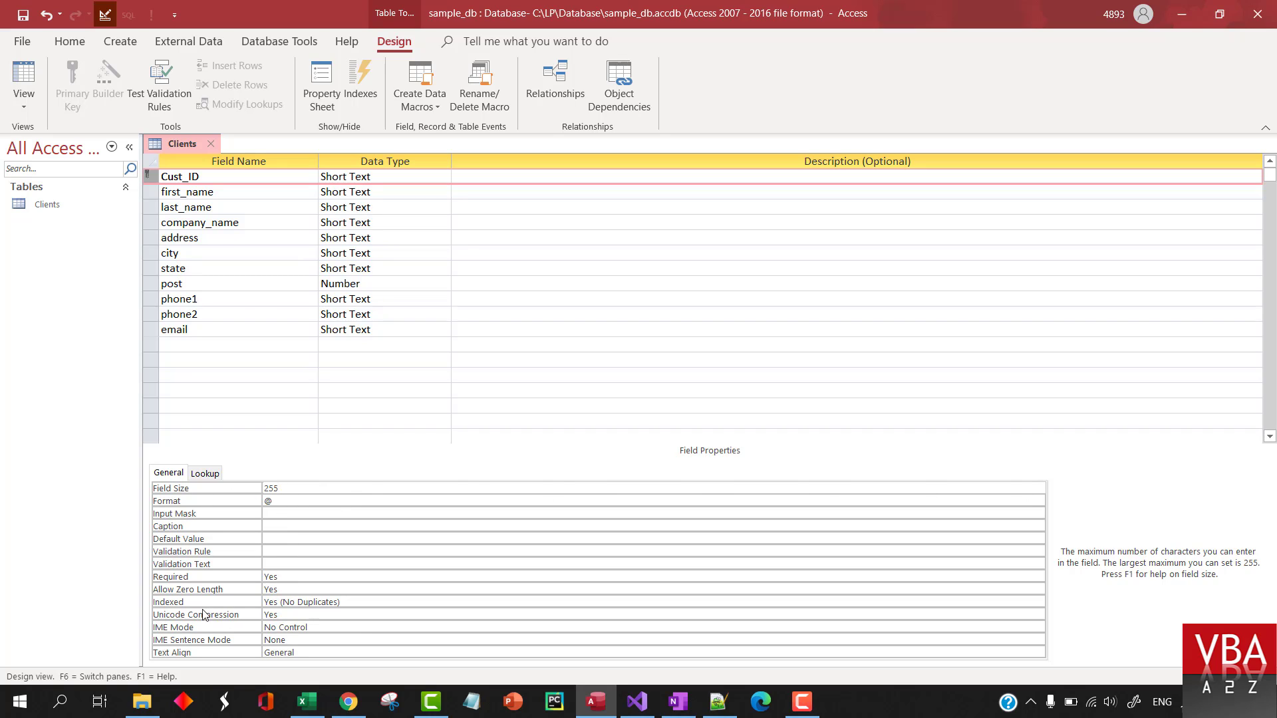
Step: Change the post field's data type from Number to Short Text
{"action": "left_click", "coordinate": [399, 328]}
{"action": "key", "text": "Up"}
{"action": "key", "text": "Up"}
{"action": "key", "text": "Up"}
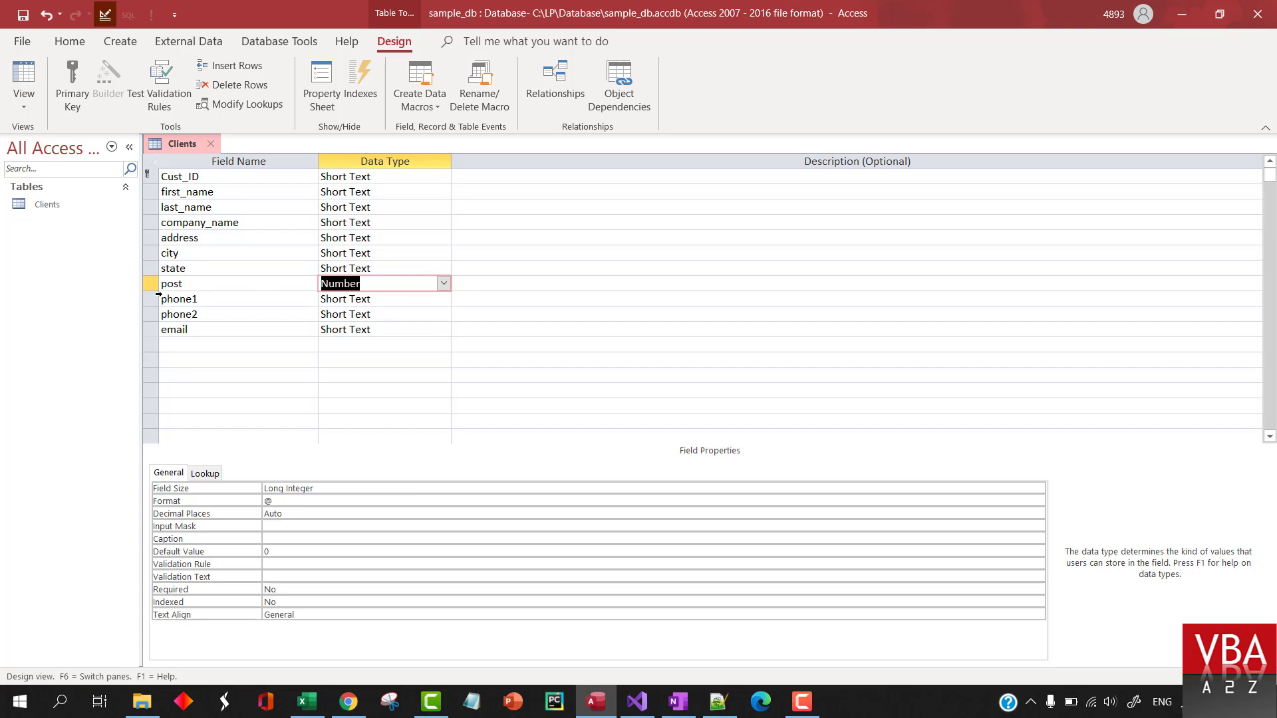
{"action": "left_click", "coordinate": [444, 283]}
{"action": "left_click", "coordinate": [365, 299]}
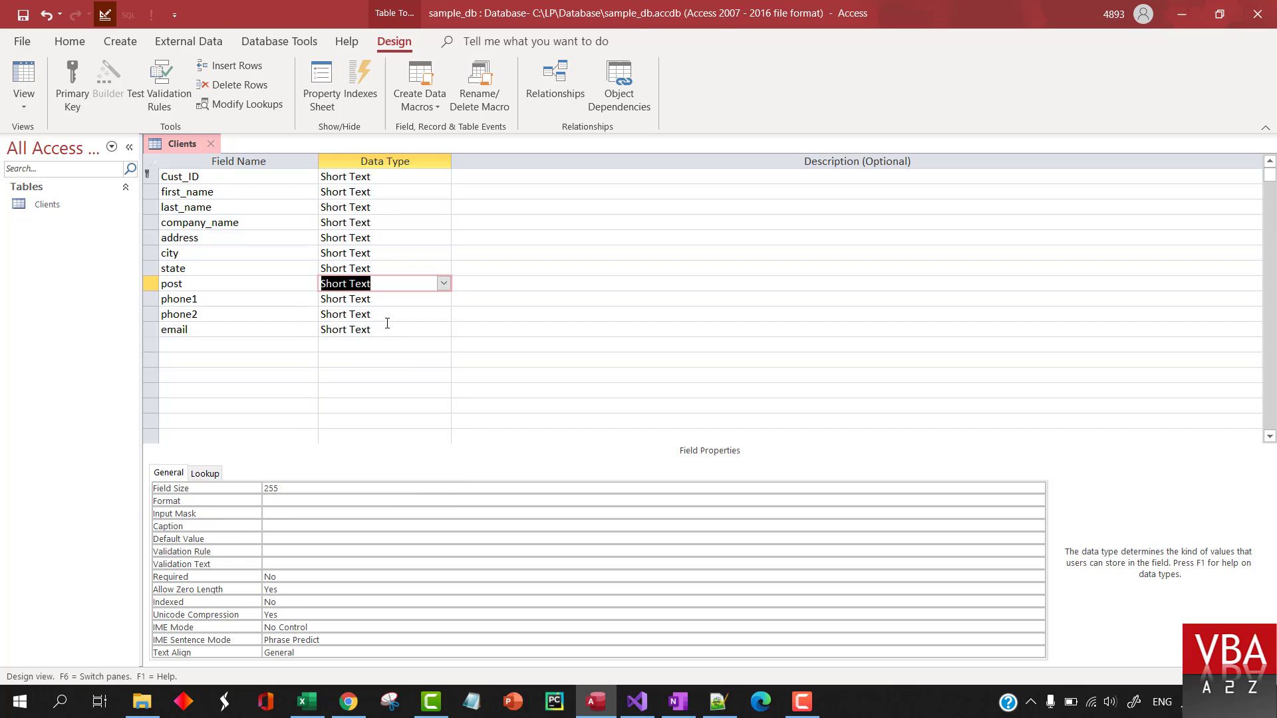
{"action": "left_click", "coordinate": [392, 333]}
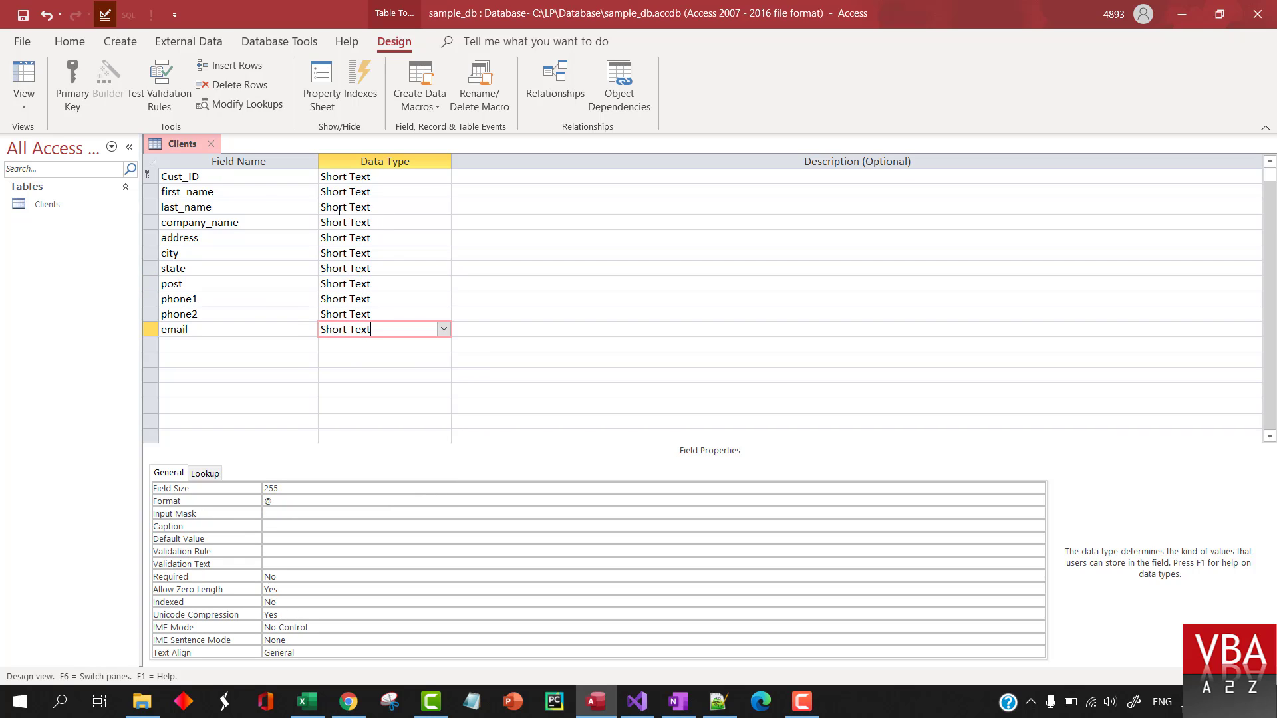
{"action": "left_click", "coordinate": [23, 77]}
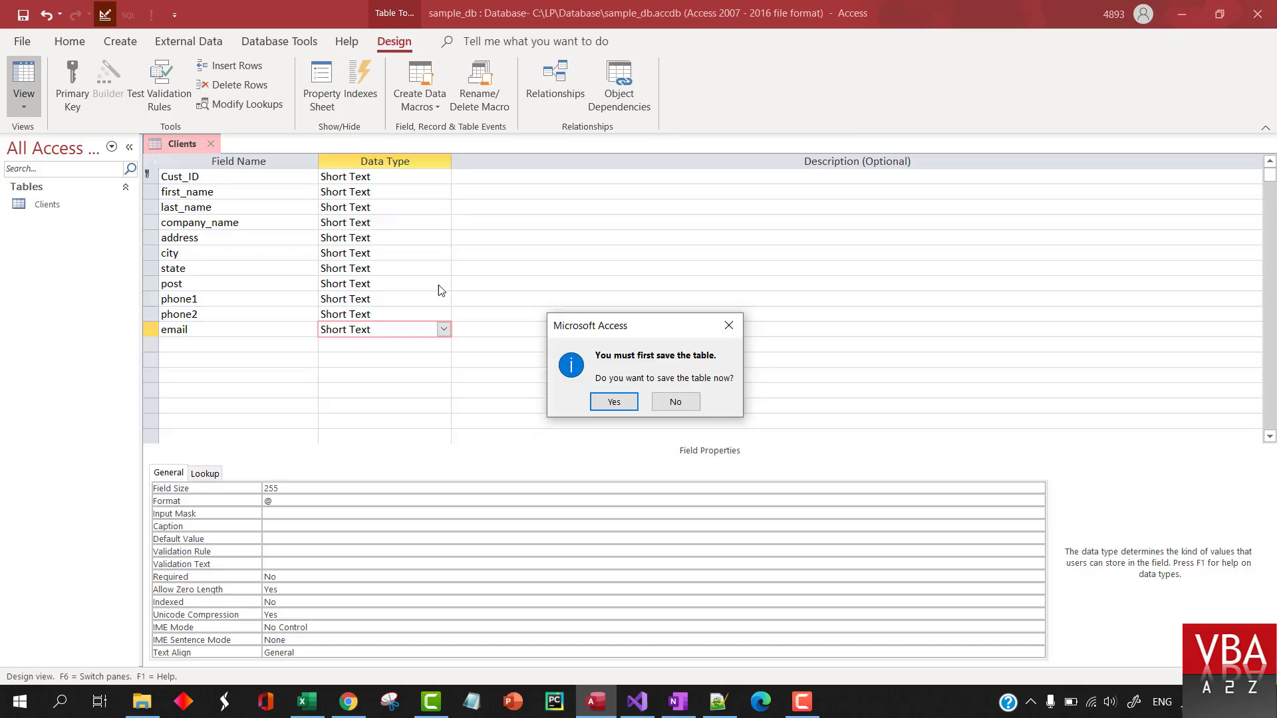
Step: Save Clients, autofit every column of its 500-record datasheet, and close it keeping the layout
{"action": "key", "text": "Return"}
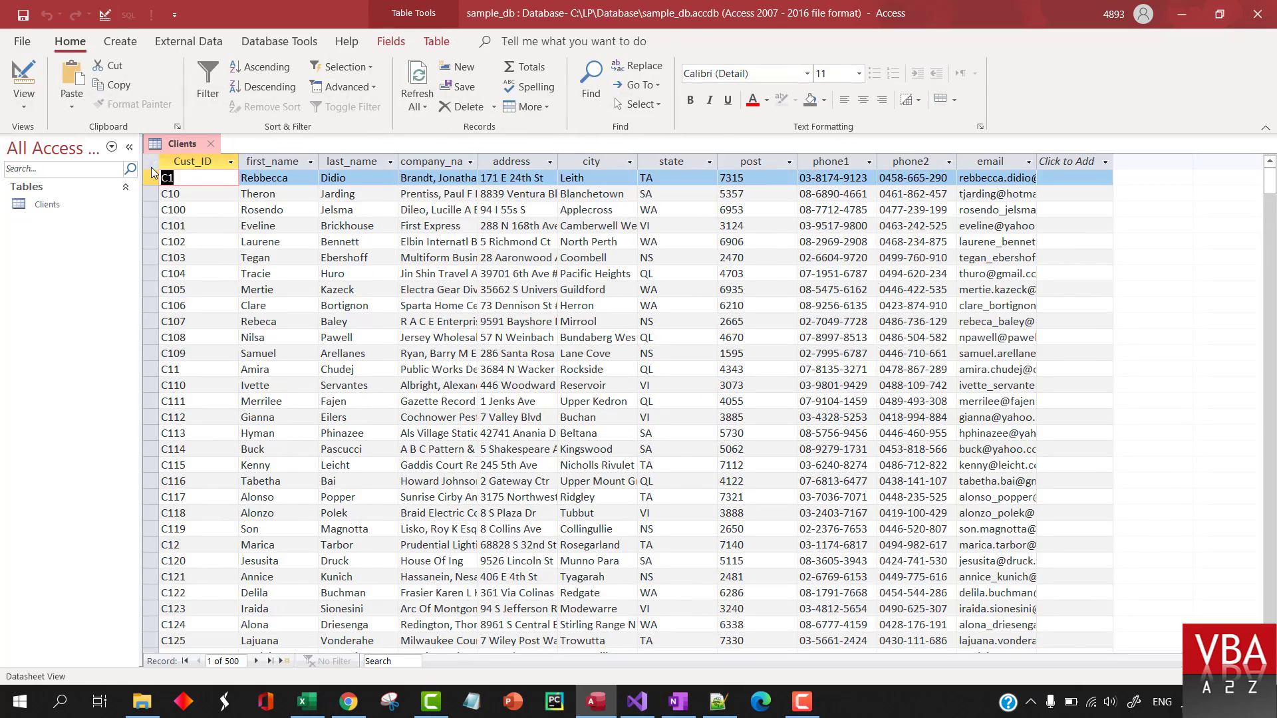
{"action": "left_click", "coordinate": [151, 163]}
{"action": "double_click", "coordinate": [241, 163]}
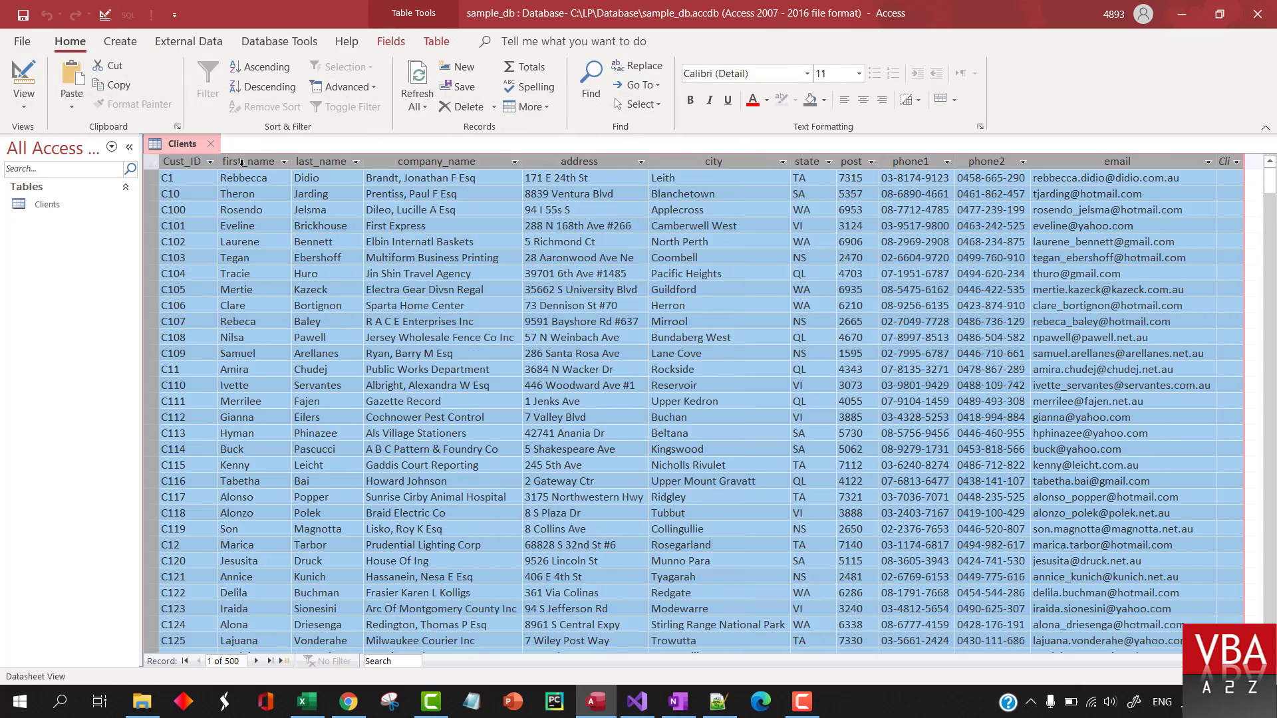
{"action": "left_click", "coordinate": [211, 144]}
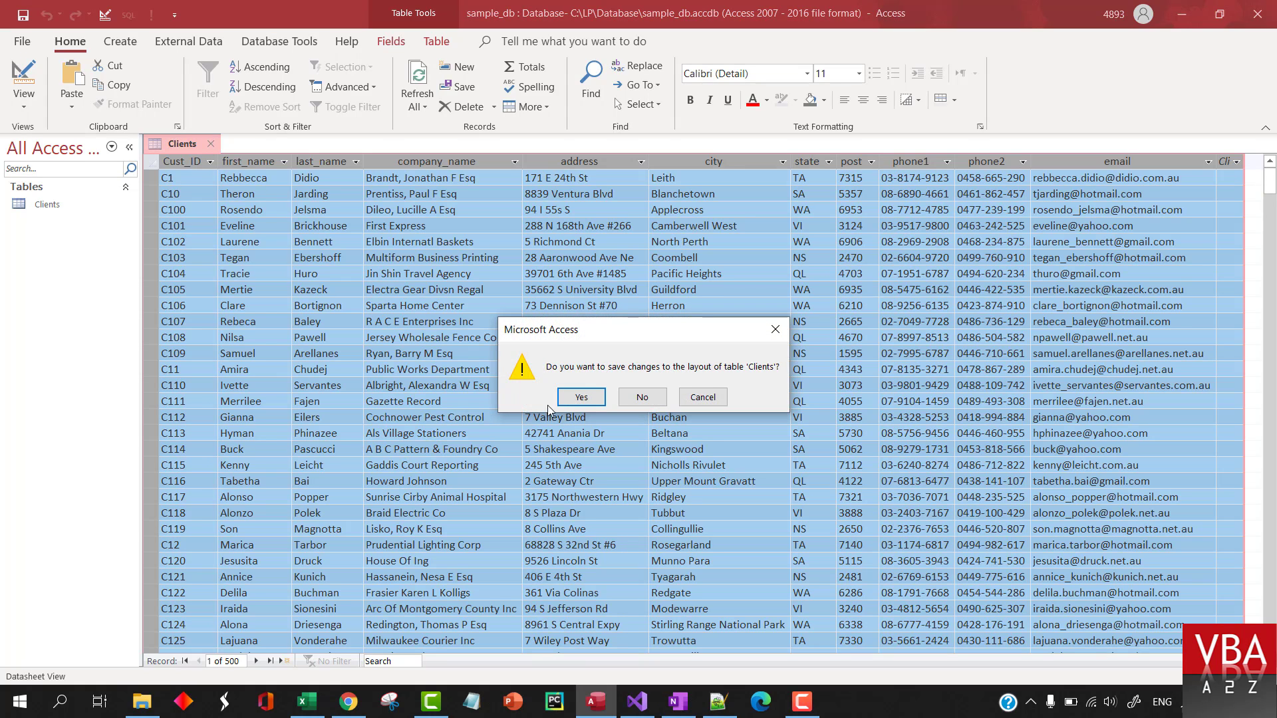
{"action": "left_click", "coordinate": [578, 398]}
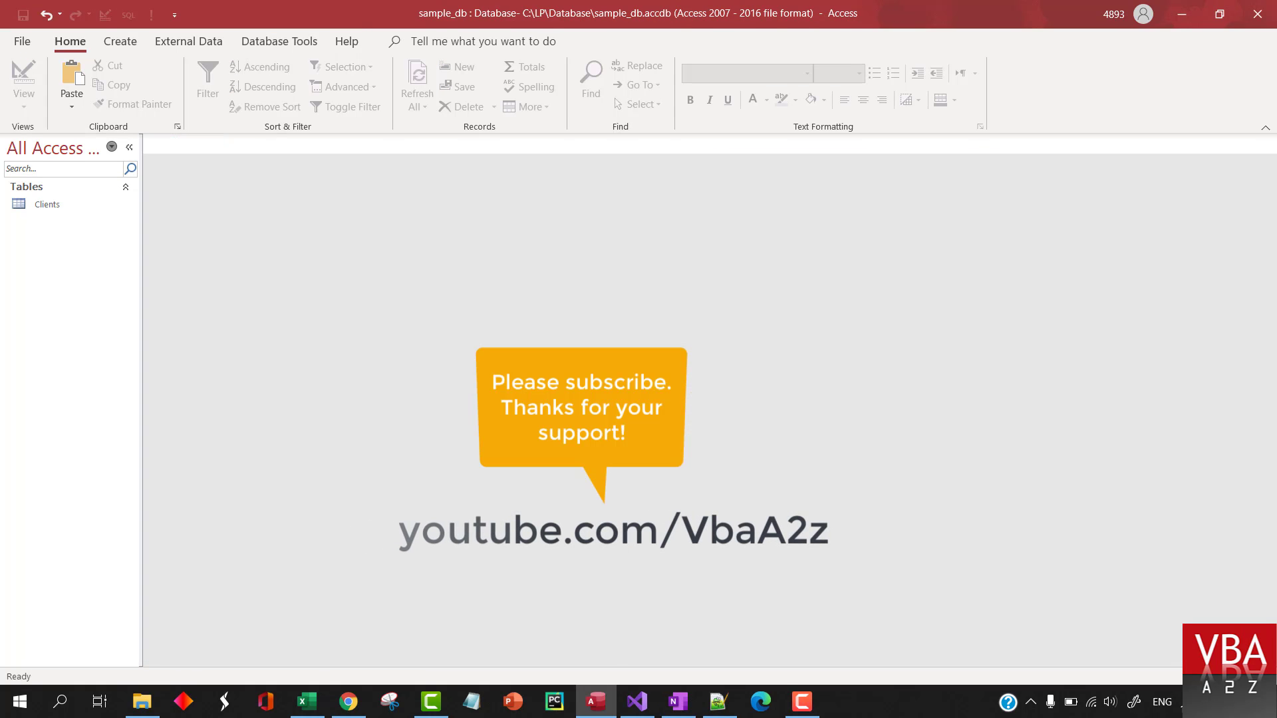